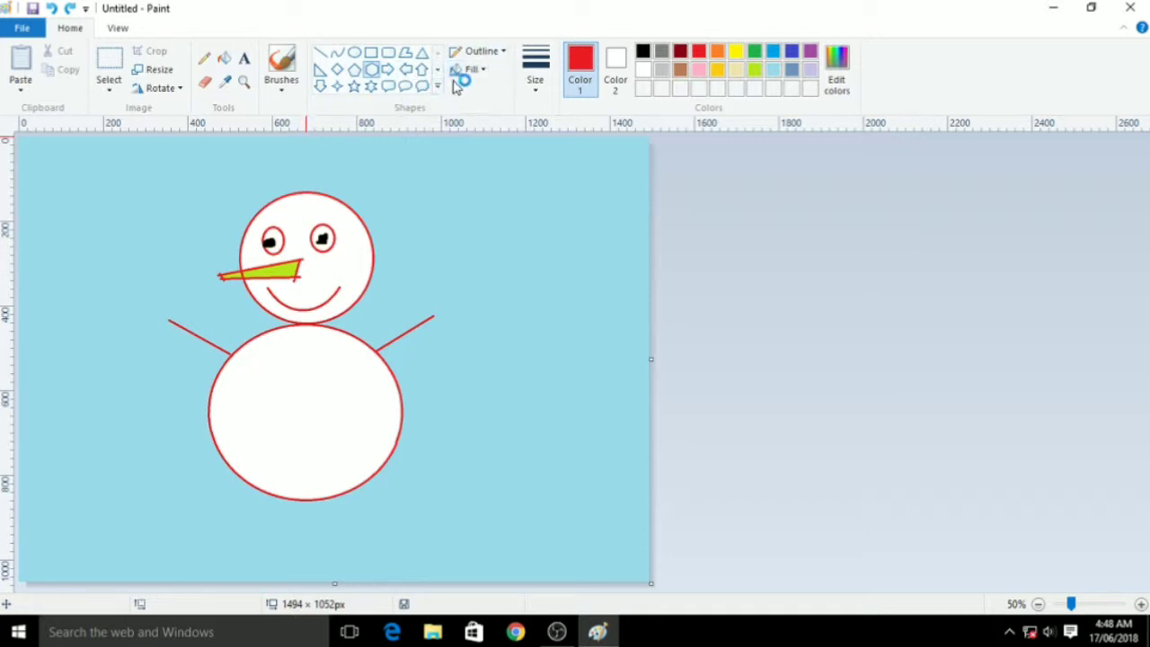
# Draw an ellipse about 433 × 373 px in the blue area to the right of the snowman's head.
pyautogui.click(478, 51)
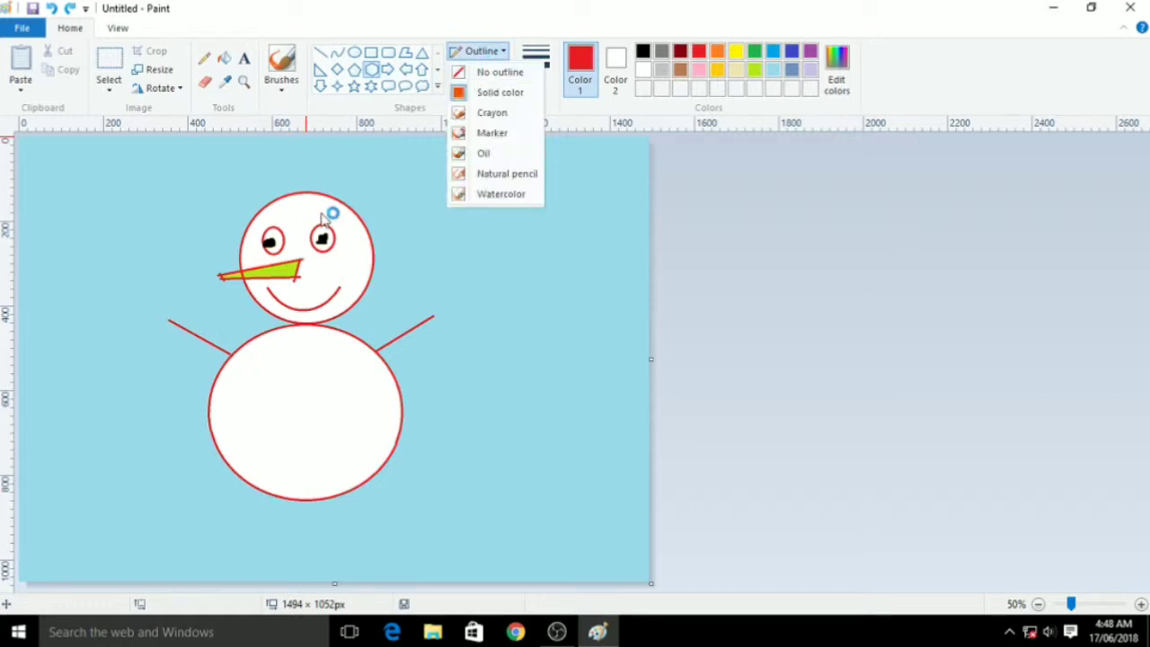
pyautogui.click(359, 182)
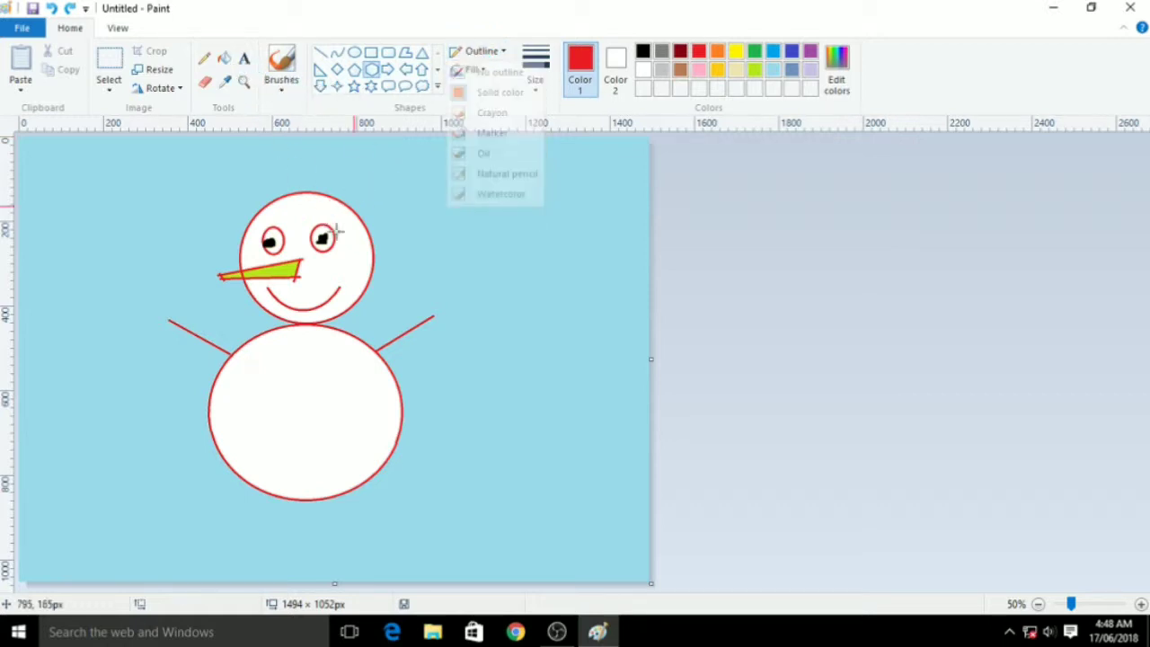
pyautogui.click(355, 54)
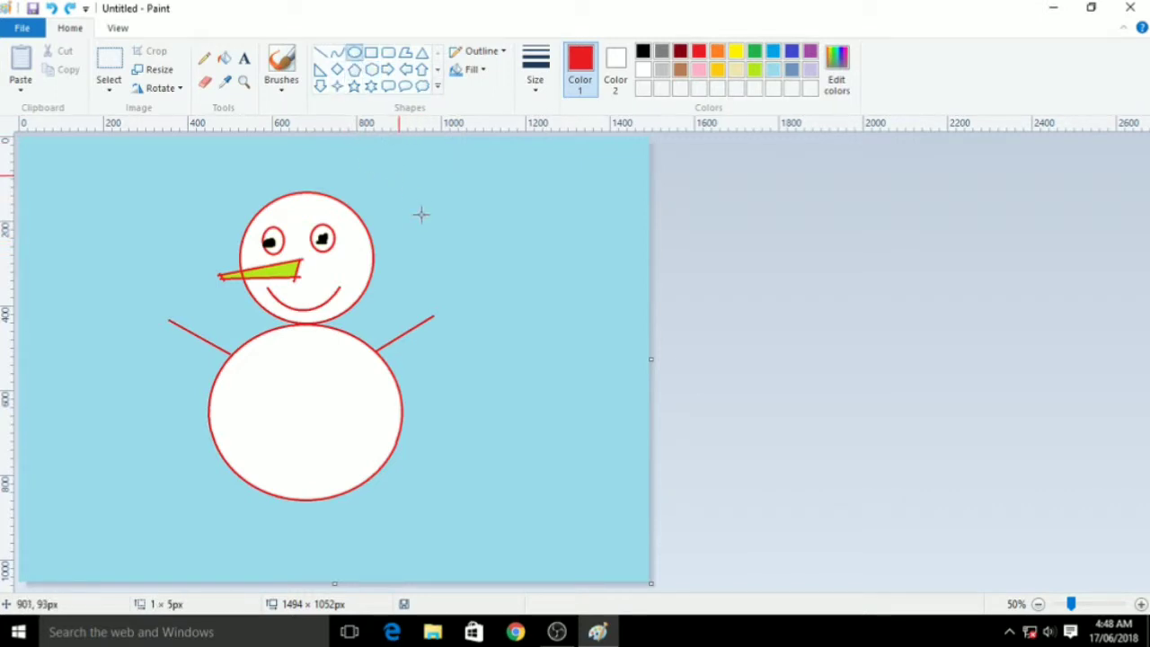
pyautogui.moveTo(398, 174); pyautogui.dragTo(581, 332)
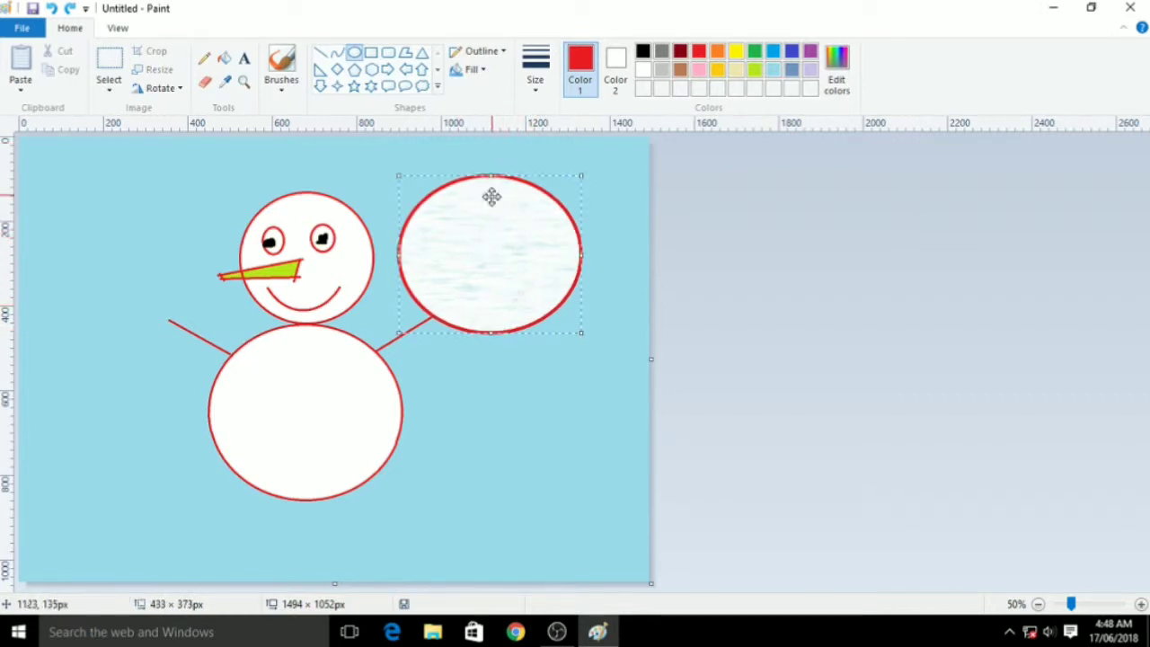
# Set the ellipse's shape fill to No fill and move it slightly up and to the left.
pyautogui.click(483, 70)
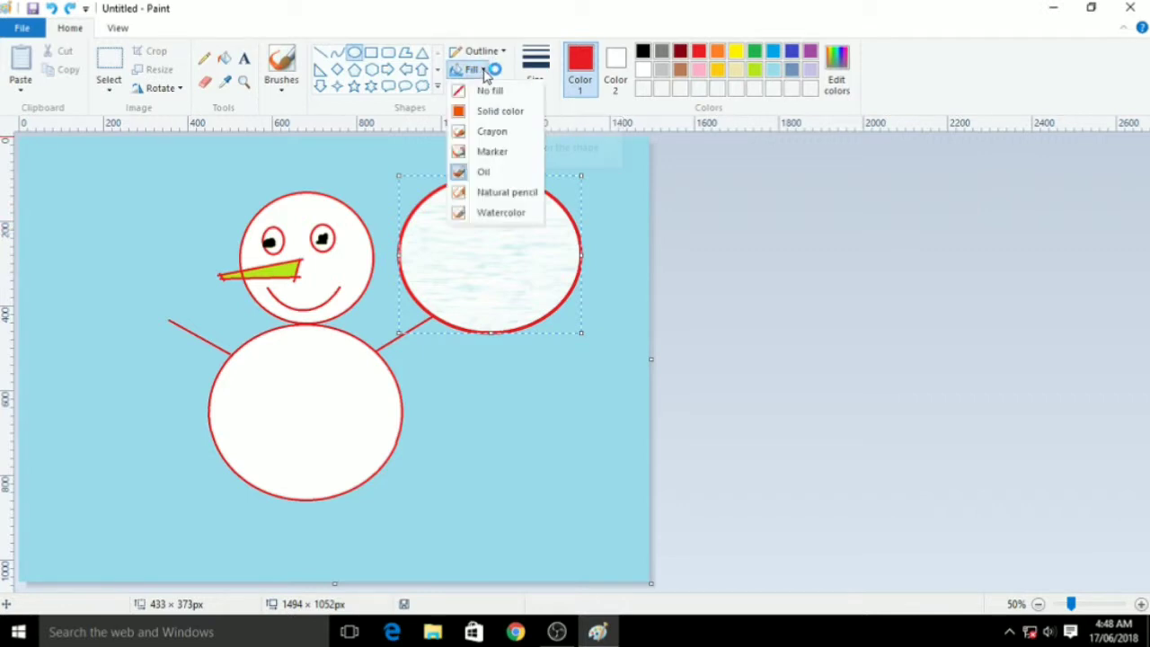
pyautogui.click(486, 92)
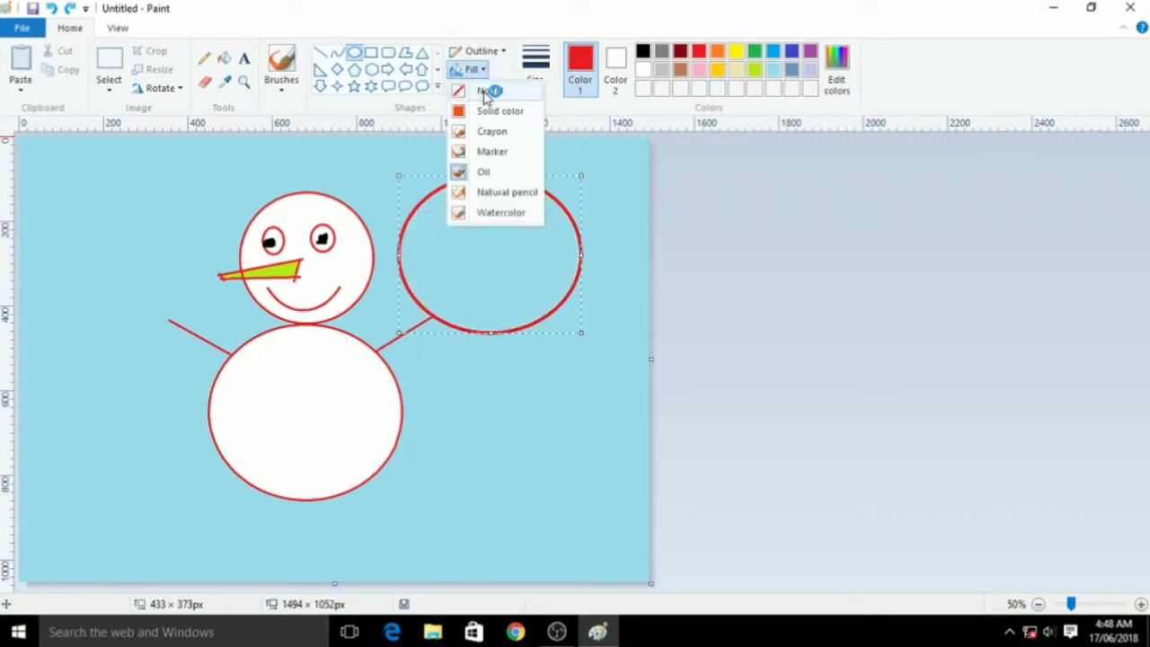
pyautogui.moveTo(465, 225)
pyautogui.mouseDown()
pyautogui.moveTo(202, 222)
pyautogui.moveTo(463, 214)
pyautogui.mouseUp()
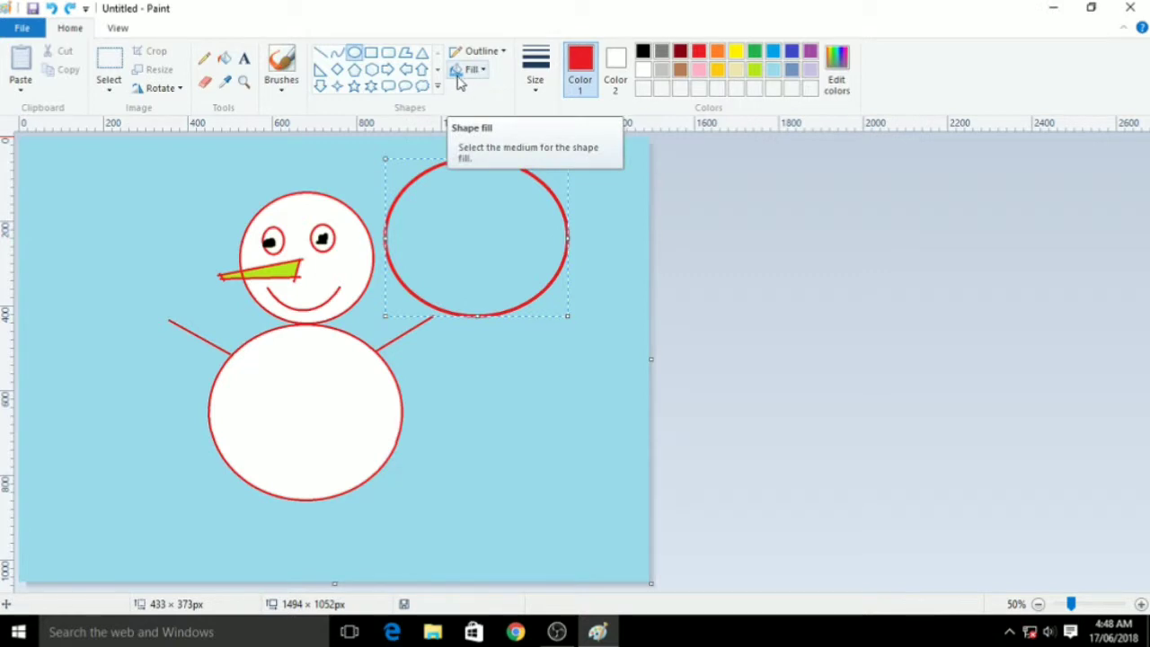
# Change the large ellipse's outline color to green and keep its shape fill on No fill.
pyautogui.click(699, 69)
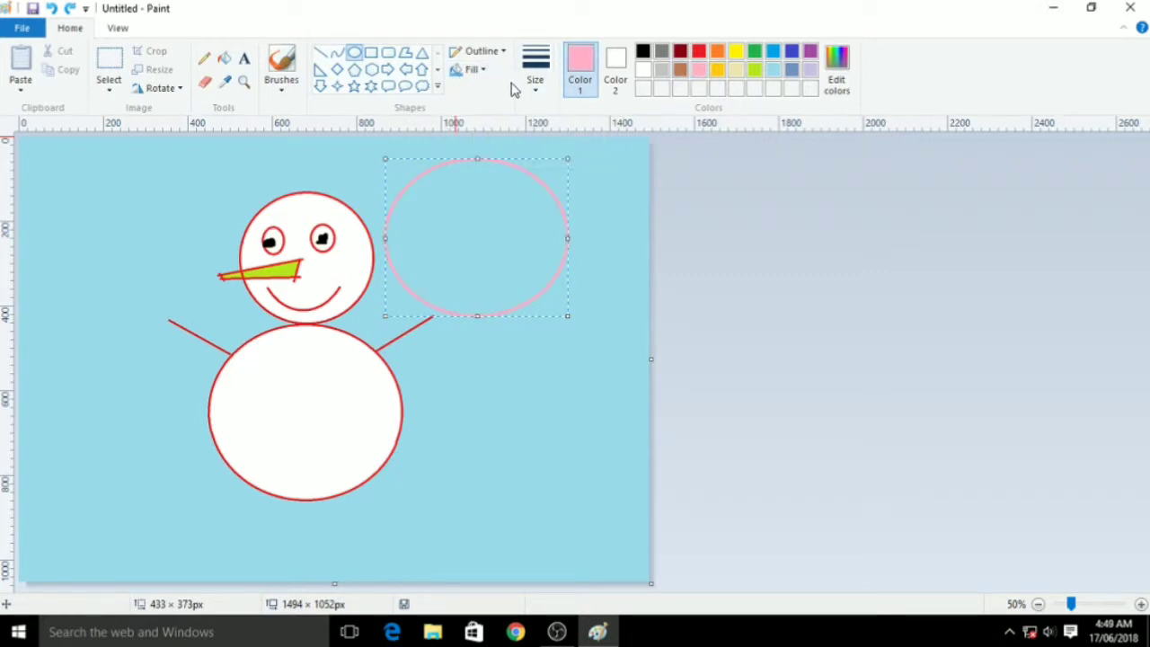
pyautogui.click(755, 52)
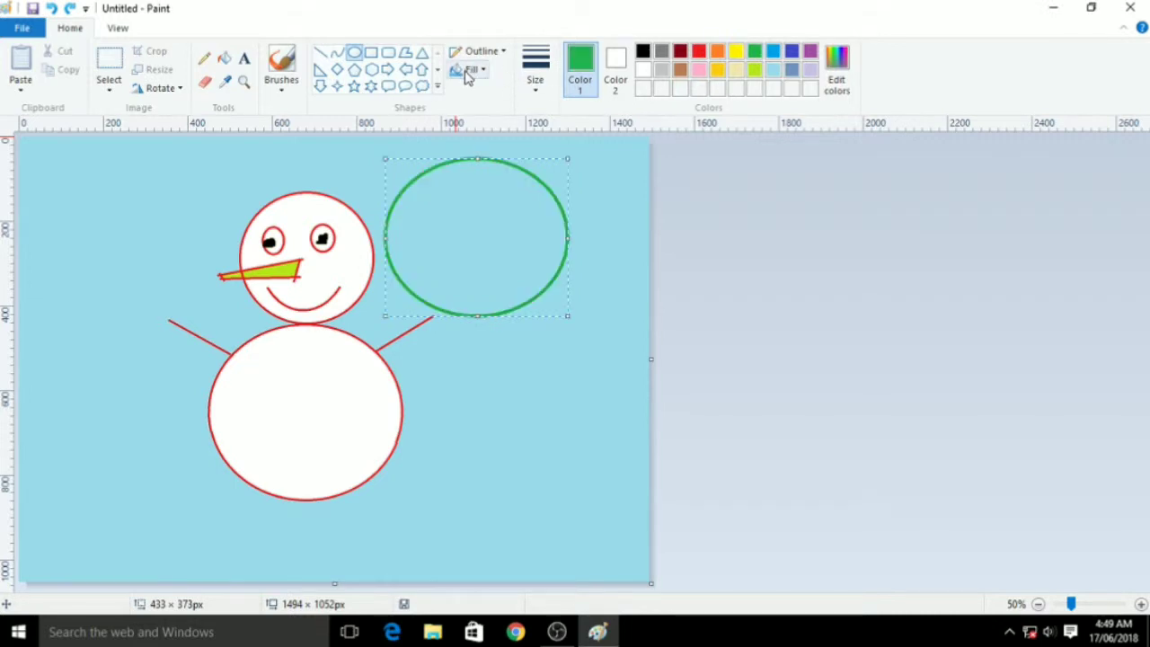
pyautogui.click(480, 72)
pyautogui.click(484, 72)
pyautogui.click(486, 73)
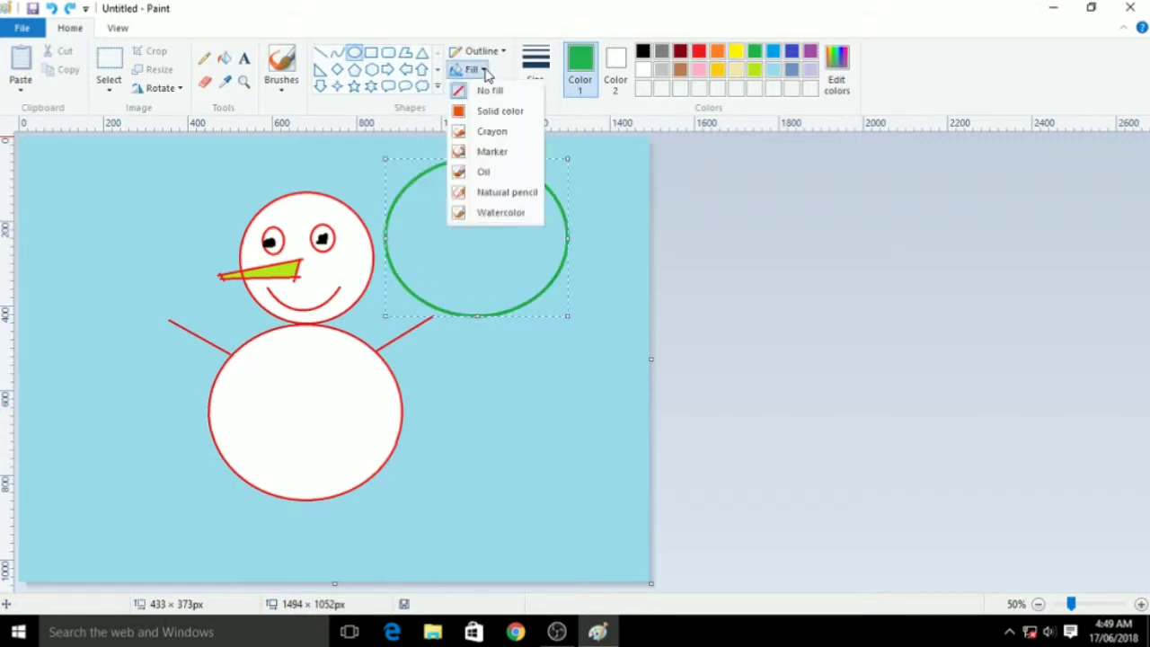
pyautogui.click(500, 92)
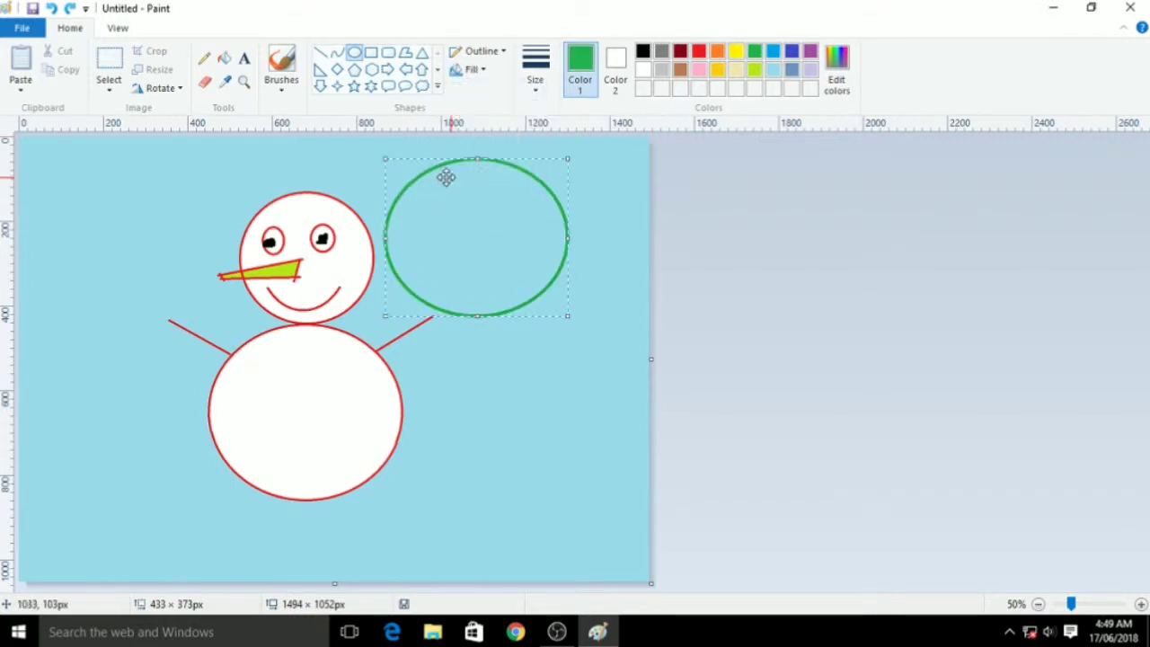
# Set the green ellipse's shape fill to Solid color and move it around beside the snowman's head.
pyautogui.click(478, 76)
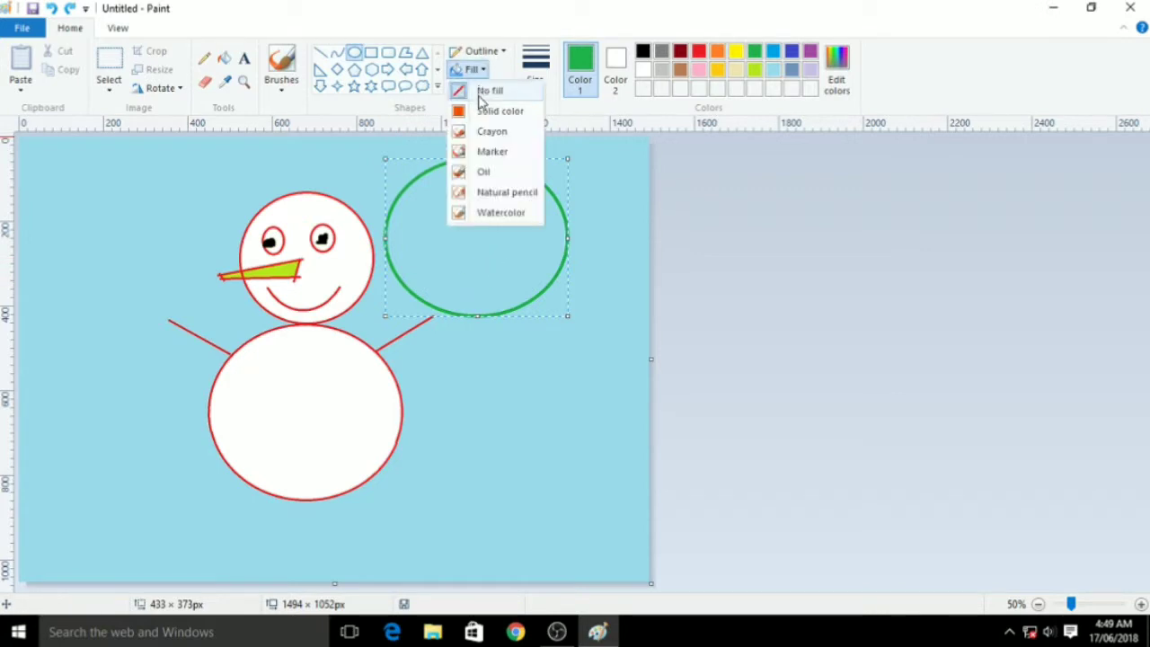
pyautogui.click(492, 111)
pyautogui.moveTo(469, 197); pyautogui.dragTo(496, 216)
pyautogui.moveTo(460, 259); pyautogui.dragTo(501, 193)
# Apply the Crayon shape fill to the green ellipse and move it slightly toward the snowman's head.
pyautogui.click(483, 72)
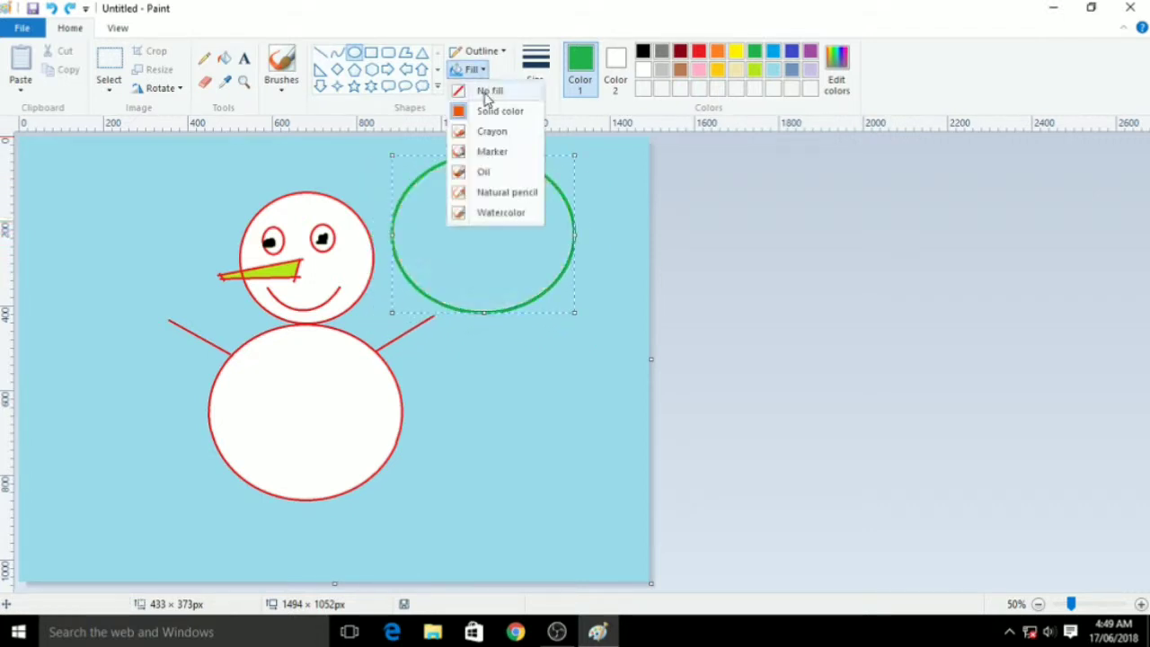
pyautogui.click(491, 136)
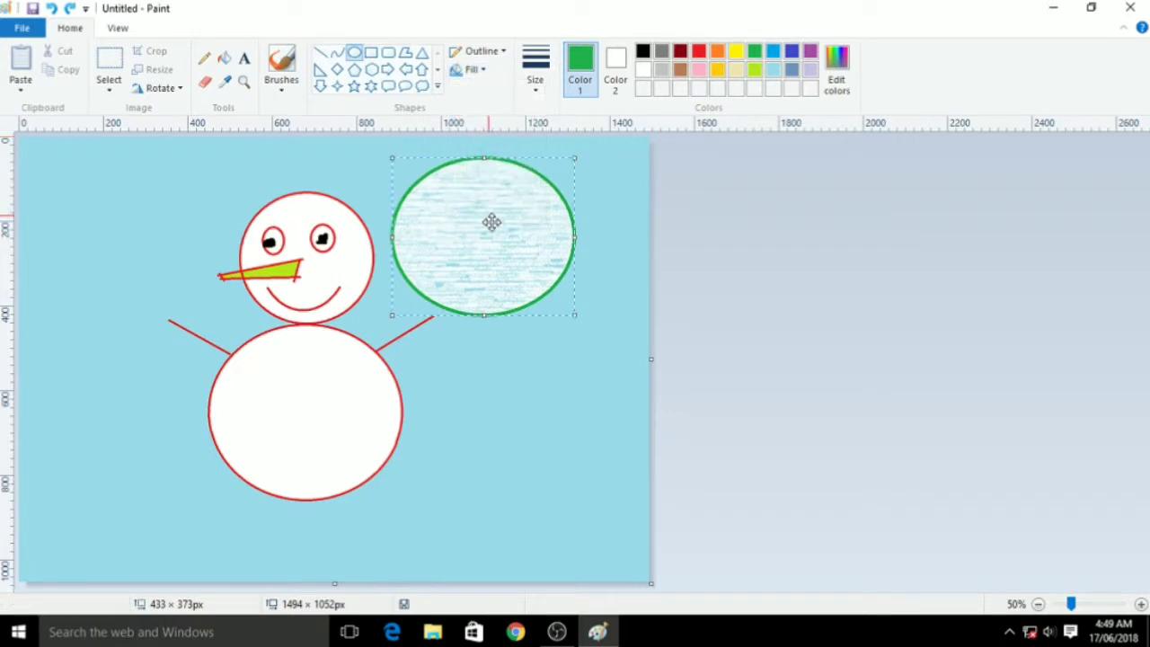
pyautogui.moveTo(490, 221); pyautogui.dragTo(468, 207)
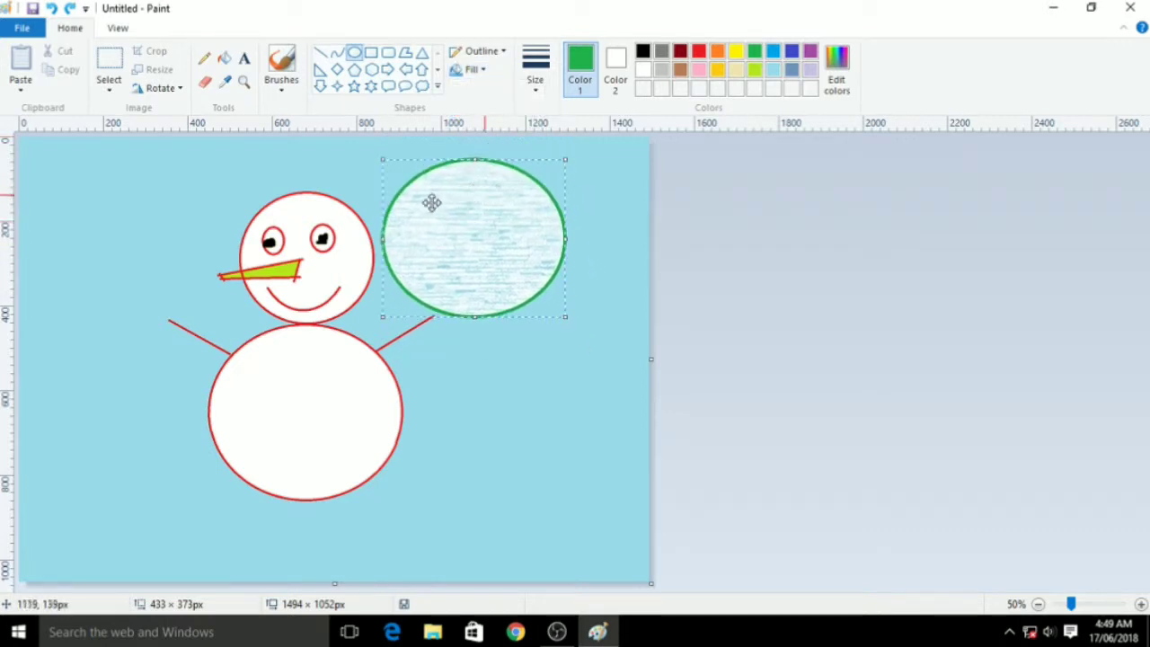
# Try the Marker and Oil shape fills on the green ellipse and move it to the left of the snowman's face.
pyautogui.click(472, 70)
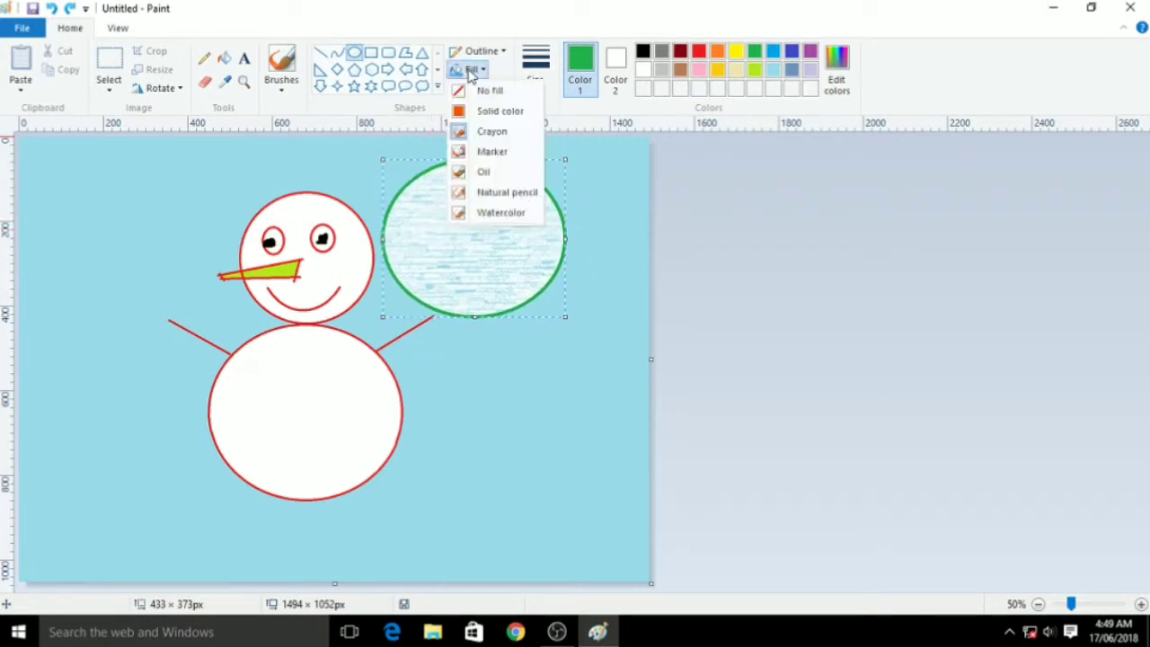
pyautogui.click(491, 153)
pyautogui.click(472, 70)
pyautogui.click(488, 171)
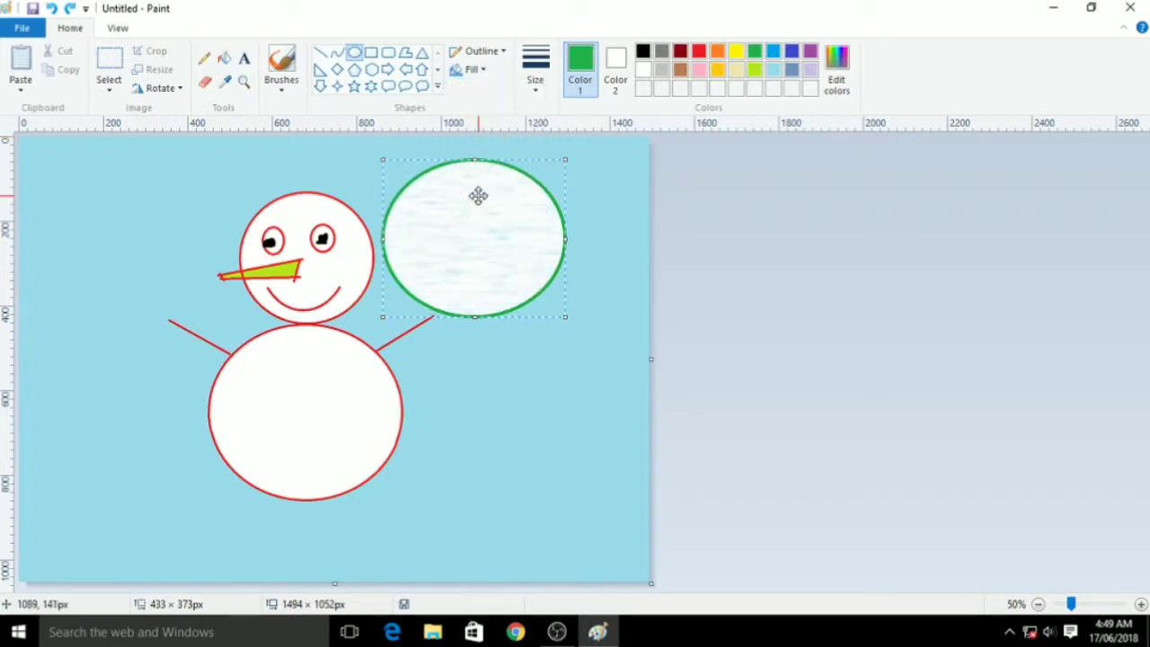
pyautogui.moveTo(423, 217); pyautogui.dragTo(108, 222)
# Apply the Watercolor shape fill to the green ellipse and place it to the right of the snowman's head.
pyautogui.click(469, 71)
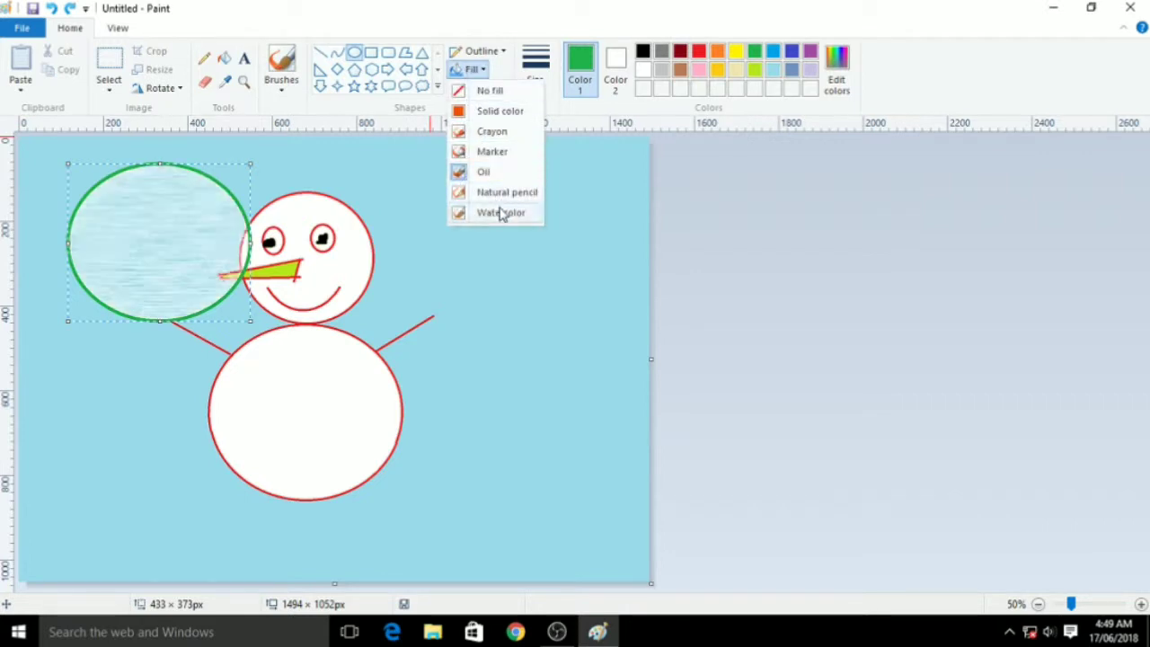
pyautogui.click(501, 214)
pyautogui.moveTo(139, 257); pyautogui.dragTo(391, 279)
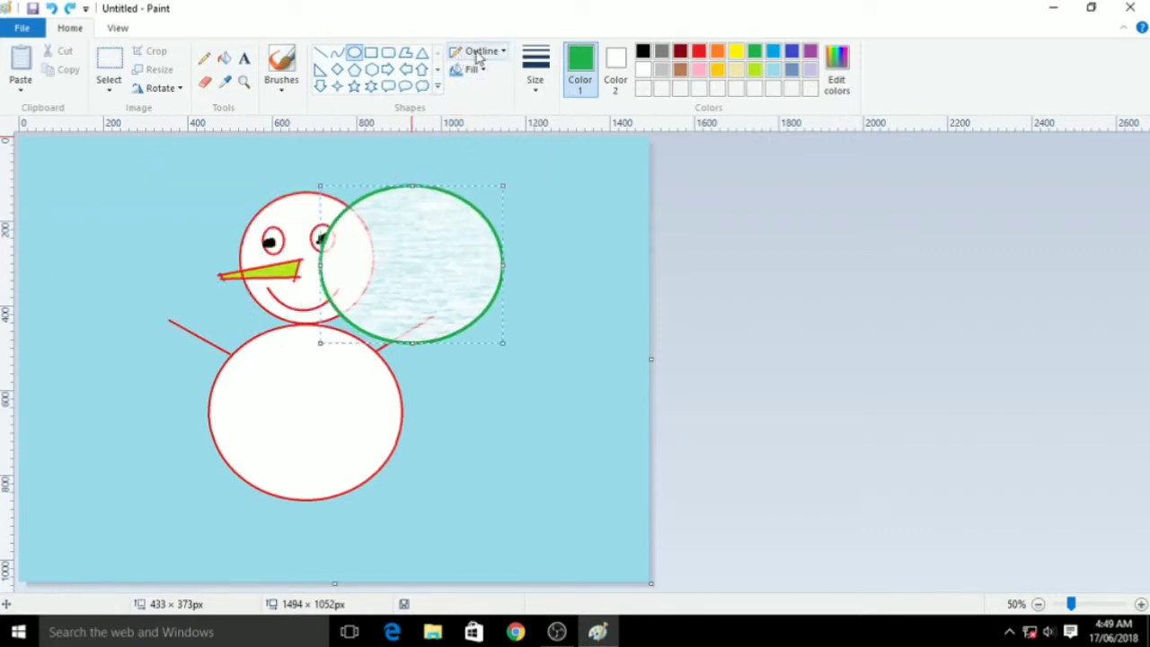
pyautogui.moveTo(431, 213); pyautogui.dragTo(489, 203)
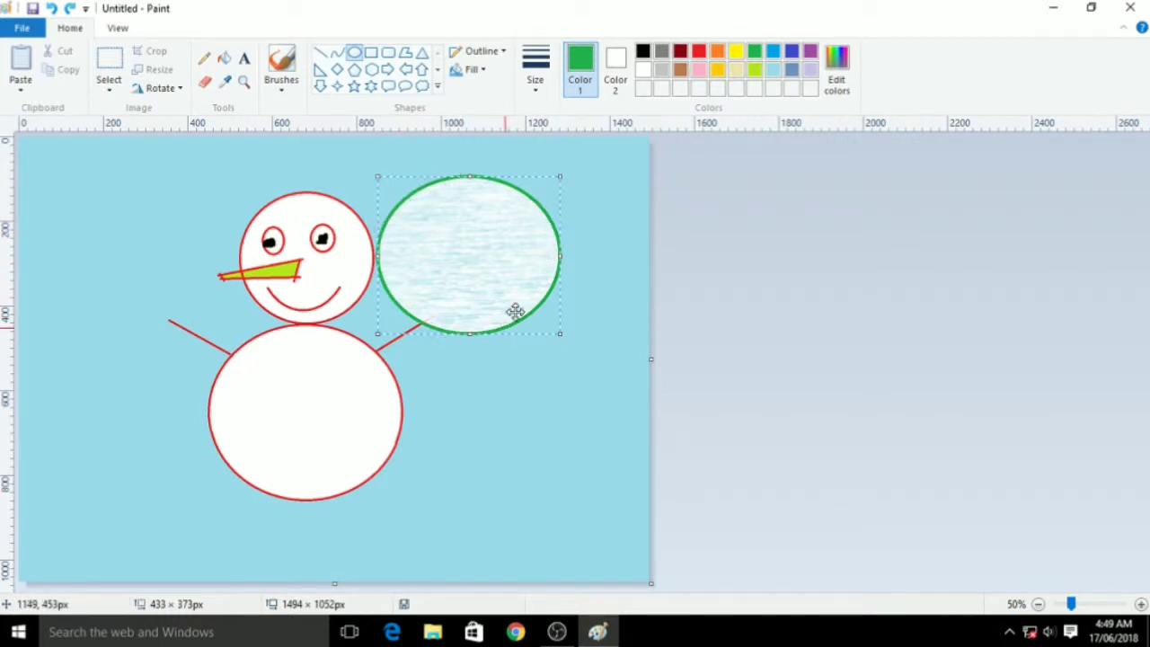
# Change the green ellipse's outline to Crayon and commit the shape to the canvas.
pyautogui.click(490, 52)
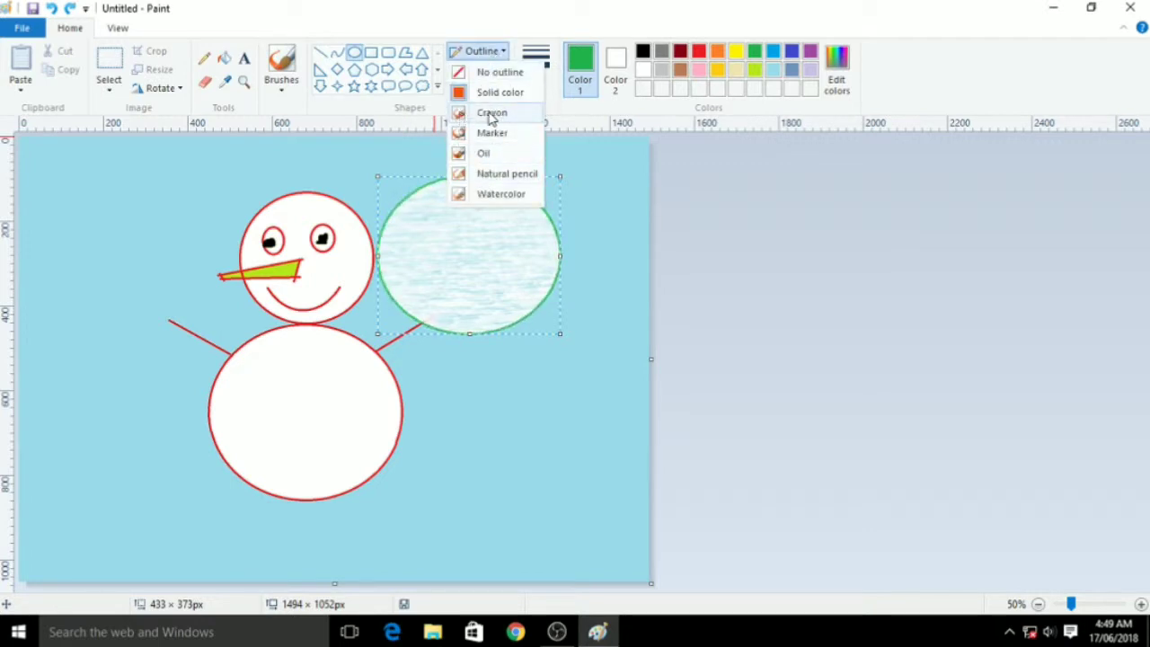
pyautogui.click(490, 134)
pyautogui.click(558, 412)
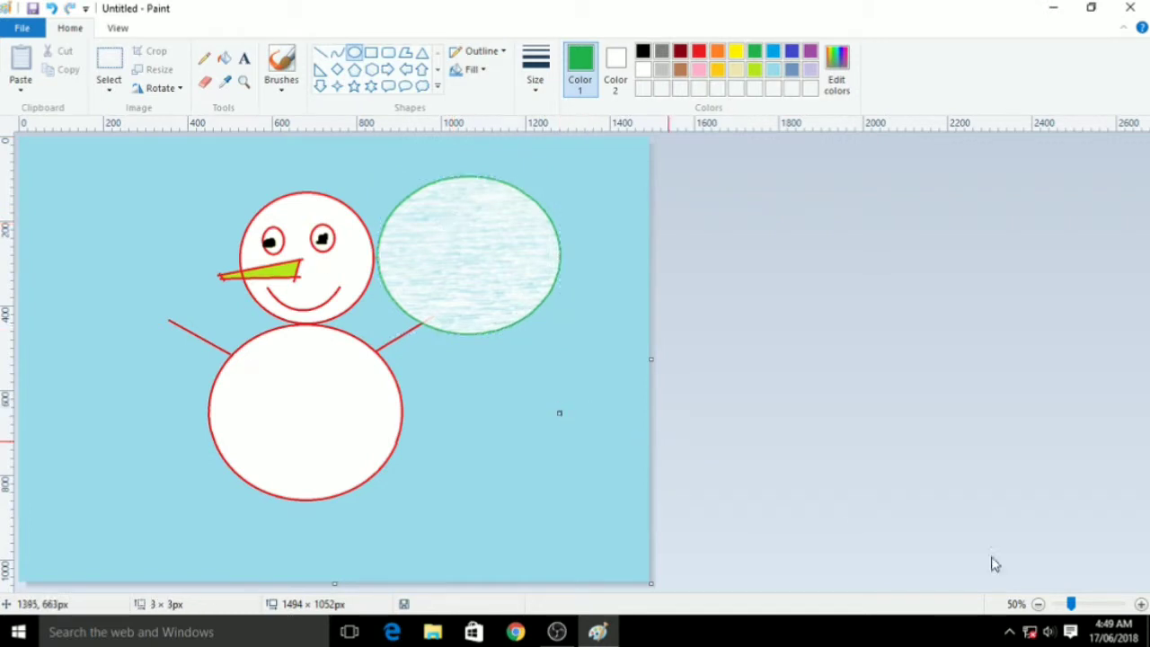
# Draw a small ellipse about 99 × 92 px above the gap between the snowman's head and the large ellipse.
pyautogui.click(1090, 604)
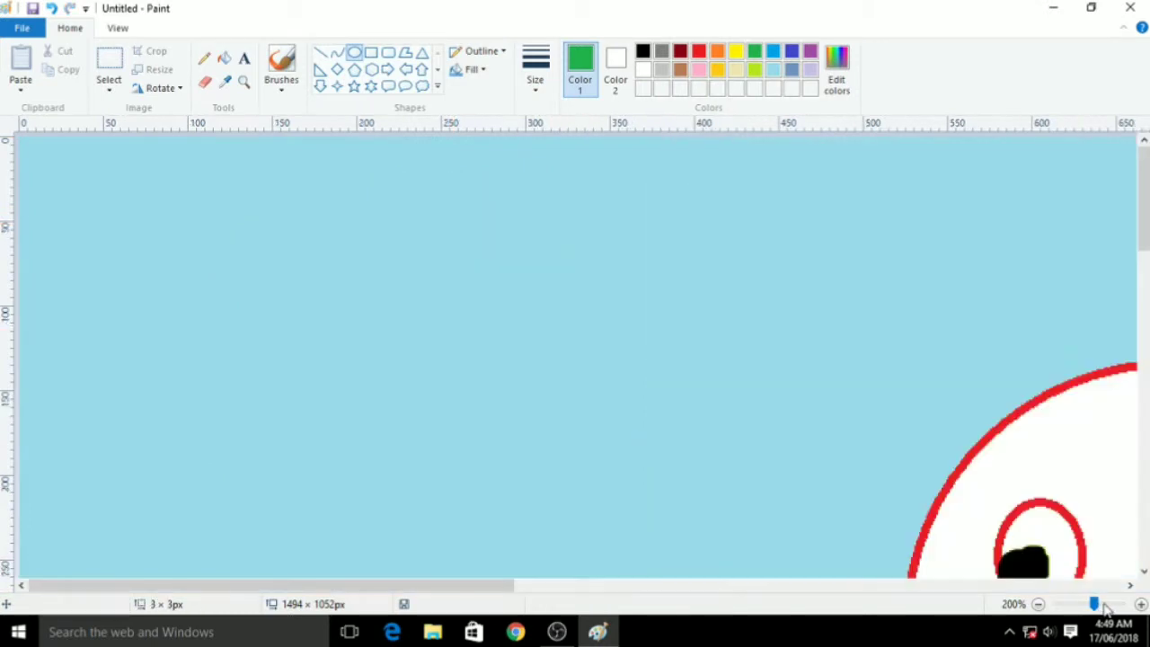
pyautogui.moveTo(481, 592); pyautogui.dragTo(945, 587)
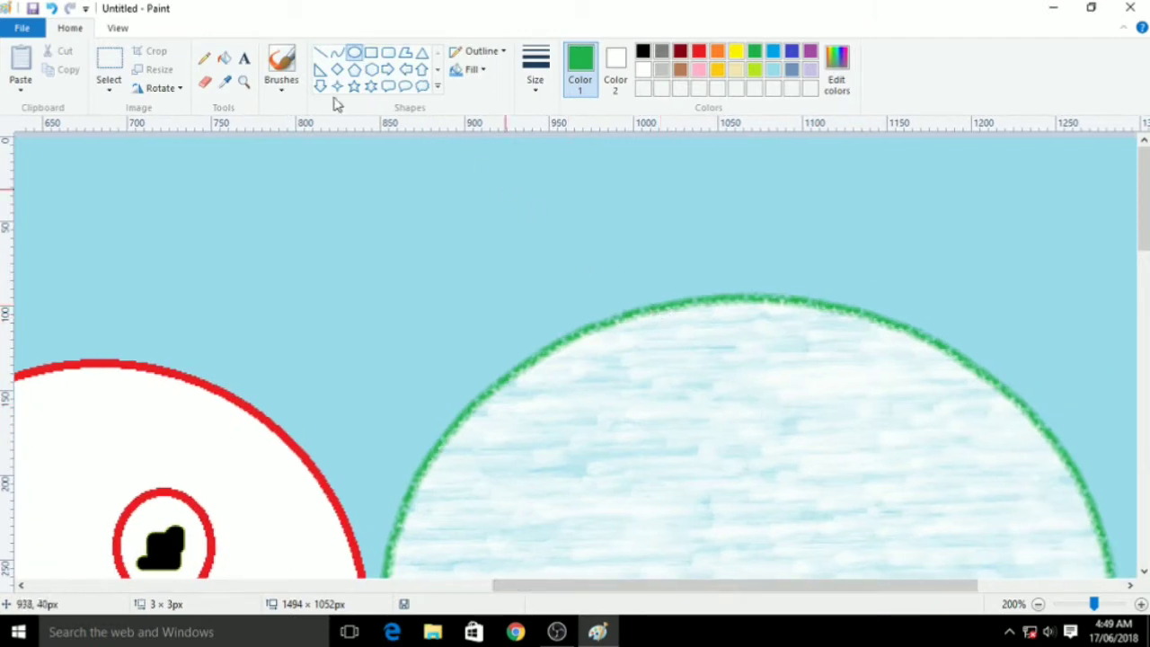
pyautogui.moveTo(305, 186); pyautogui.dragTo(472, 339)
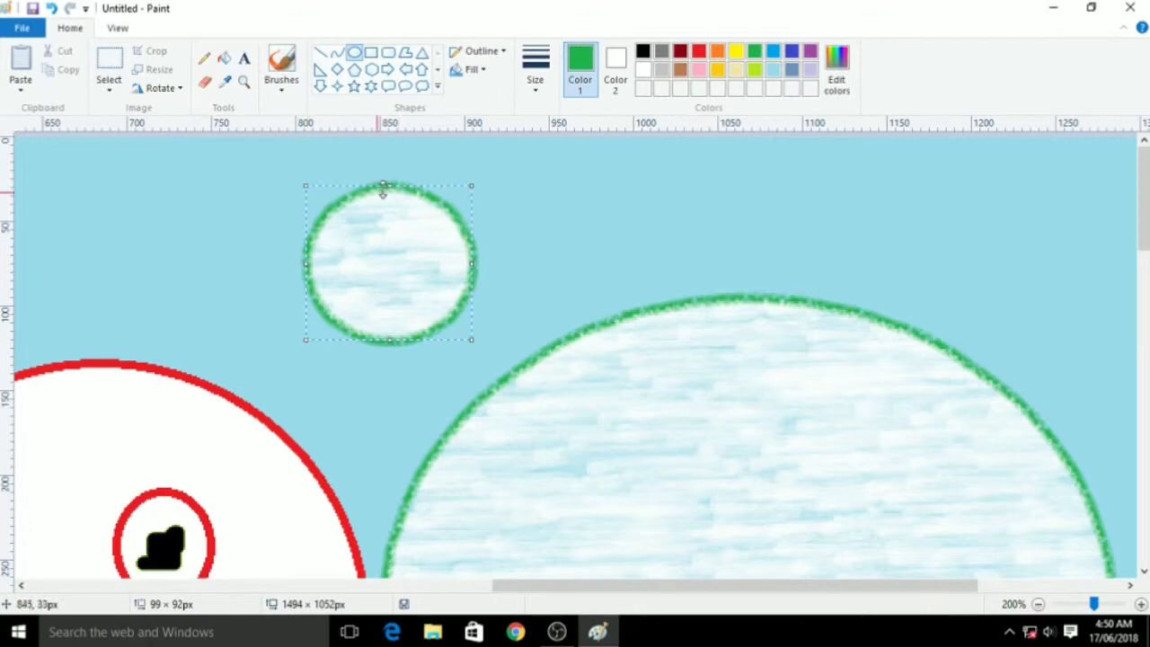
pyautogui.click(478, 72)
pyautogui.click(480, 51)
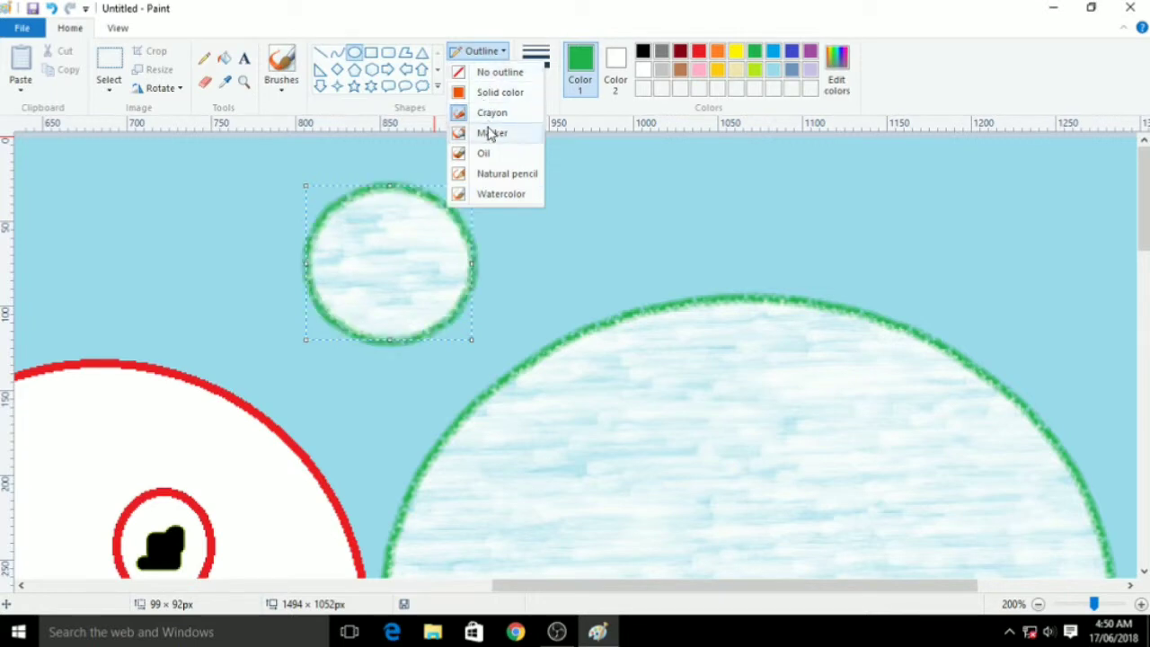
pyautogui.click(485, 192)
pyautogui.click(471, 69)
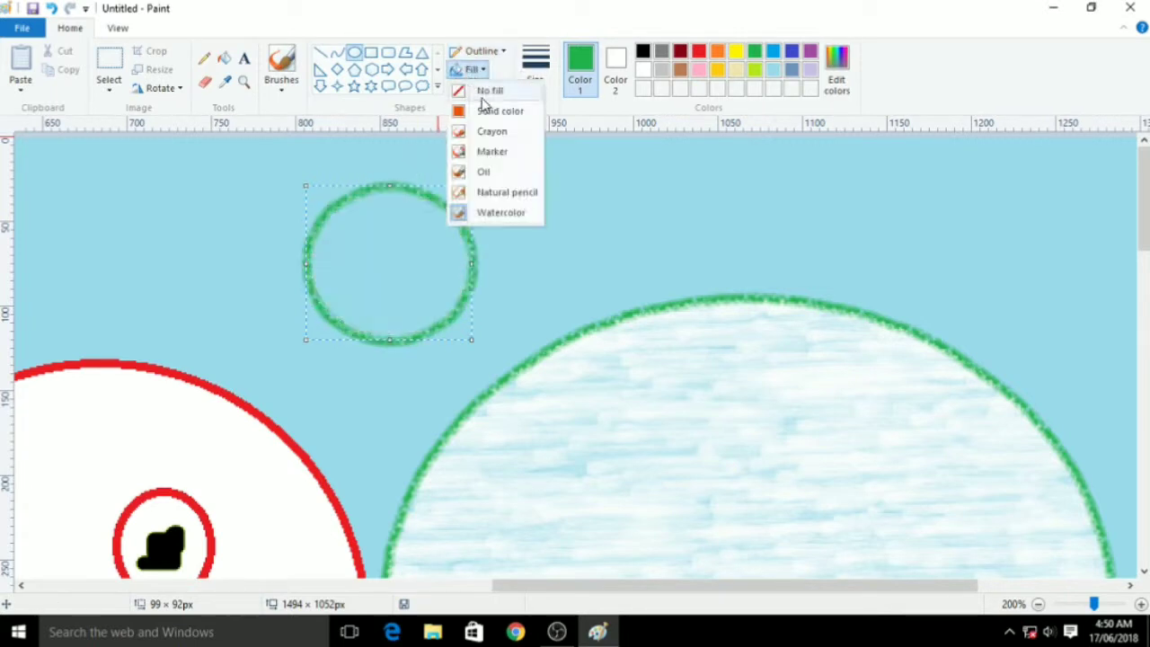
pyautogui.click(619, 219)
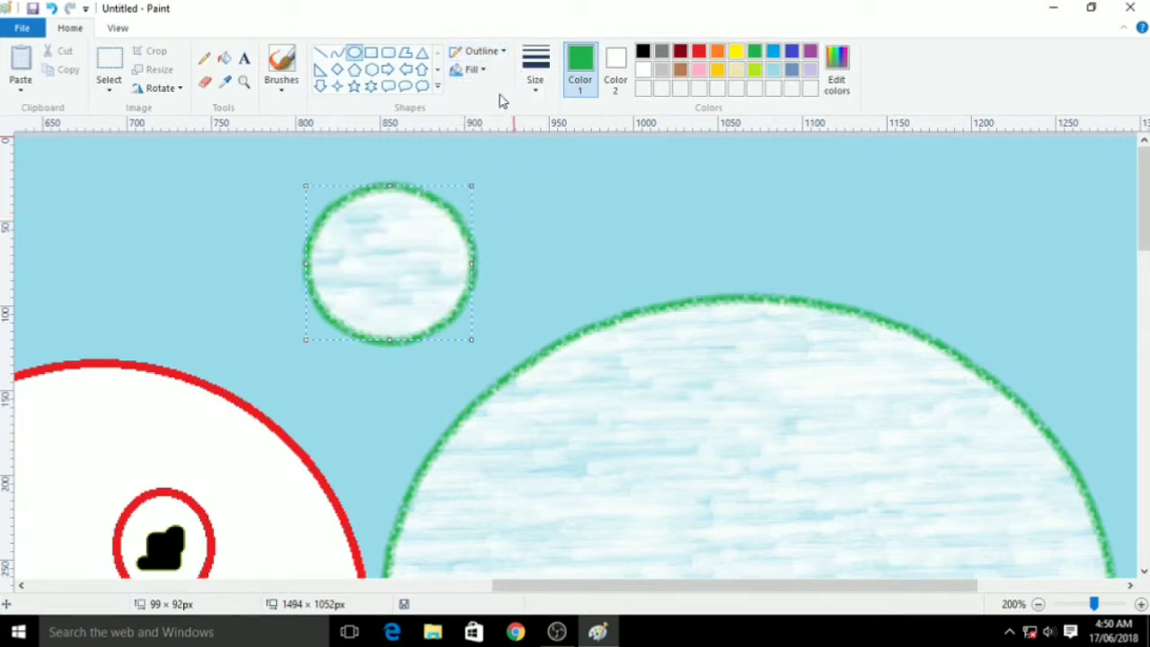
# Give the small ellipse the thinnest outline and change its outline color to indigo.
pyautogui.click(535, 67)
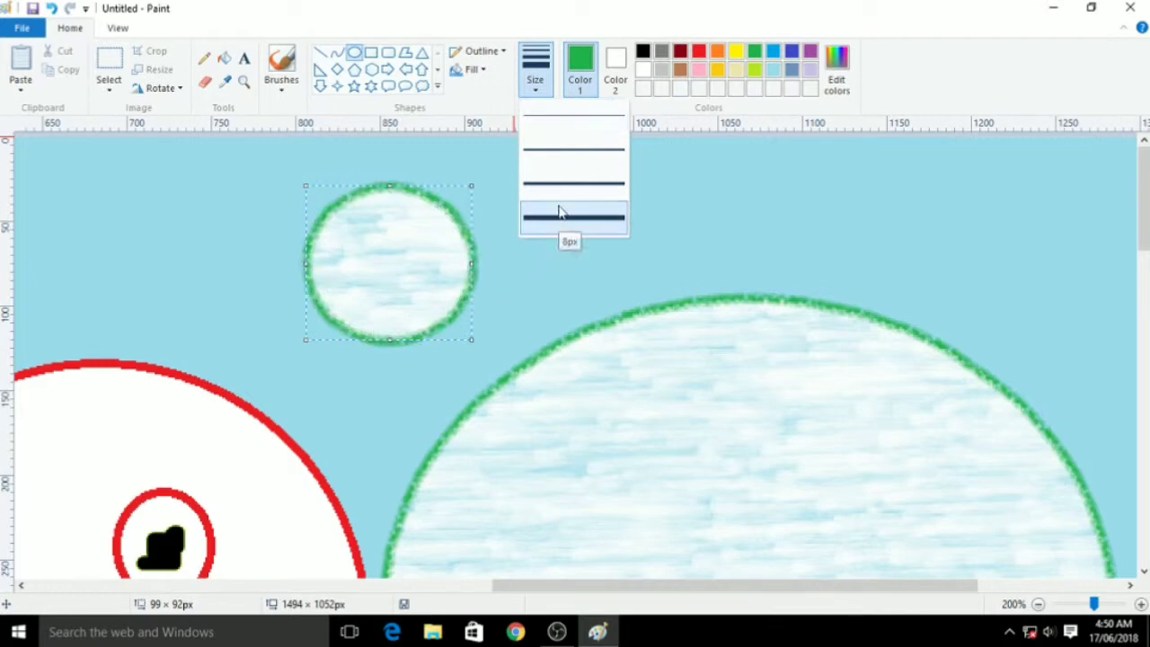
pyautogui.click(559, 119)
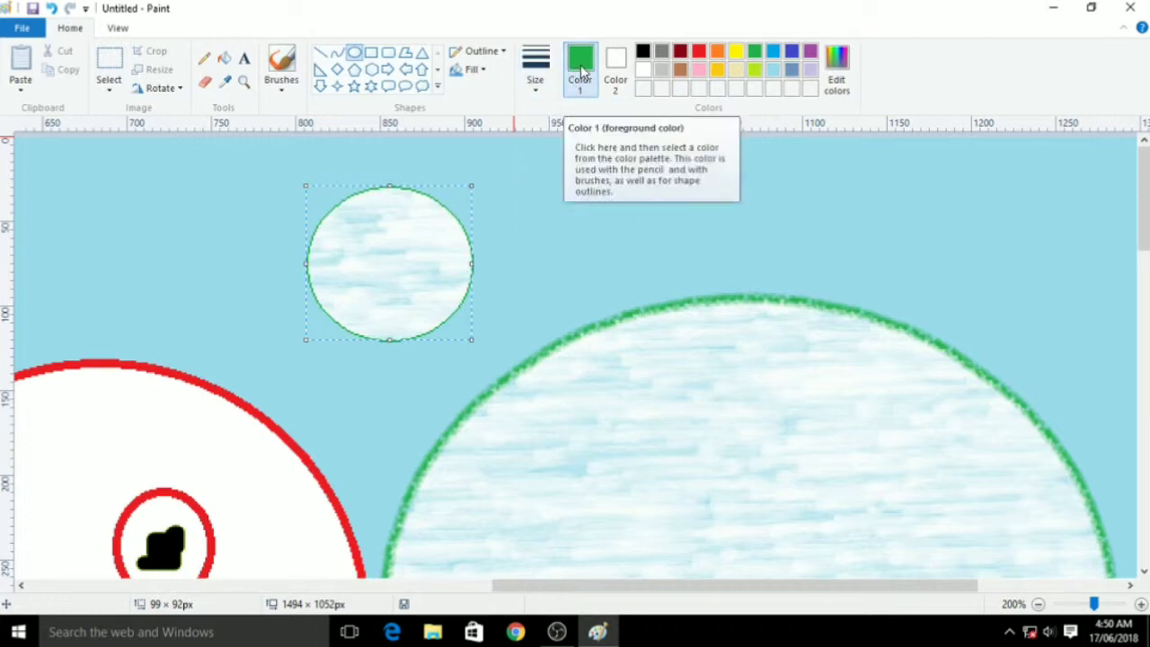
pyautogui.click(699, 70)
pyautogui.click(754, 70)
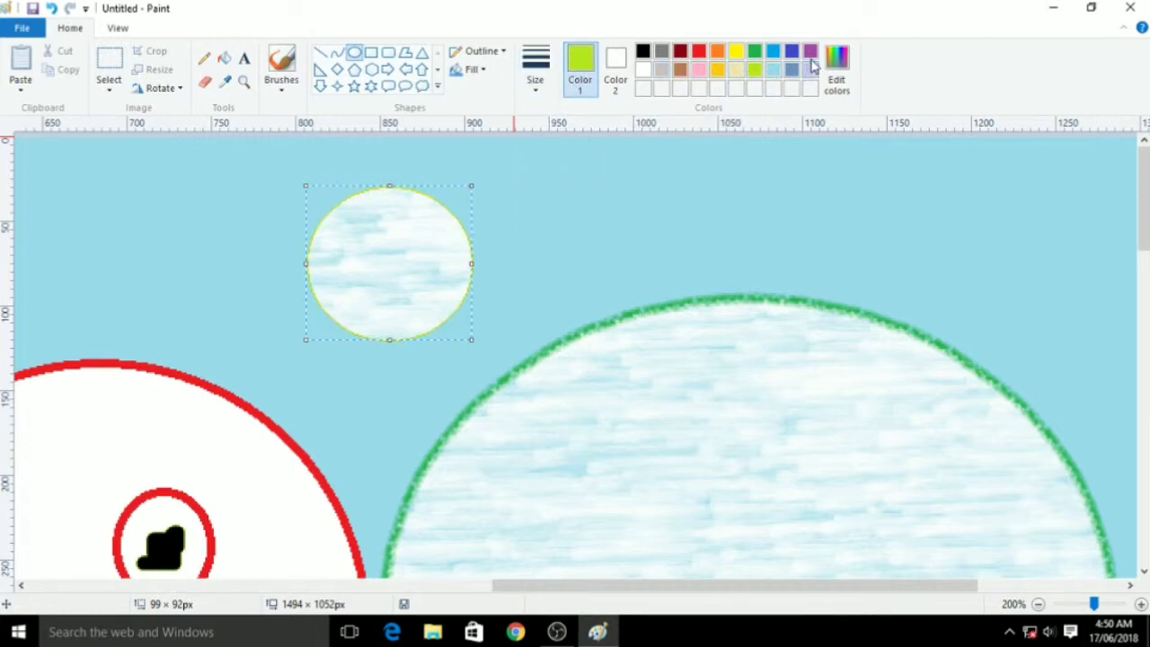
pyautogui.click(790, 53)
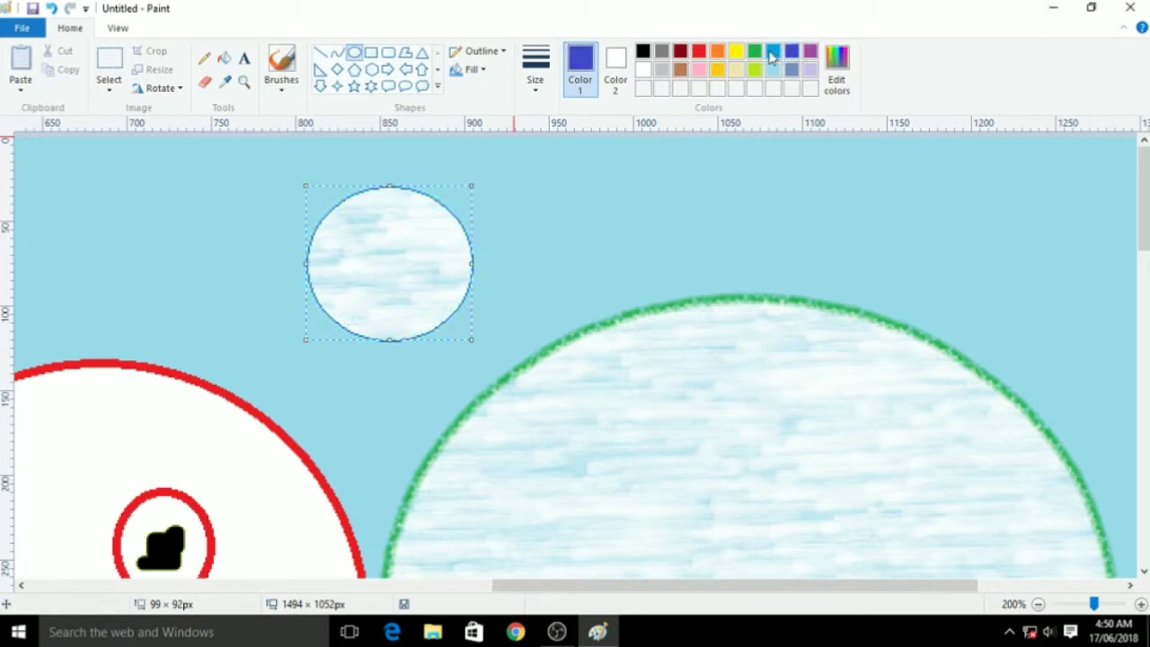
# Set the small ellipse's fill color (Color 2) to pink and move the shape slightly to the right.
pyautogui.click(615, 60)
pyautogui.click(663, 71)
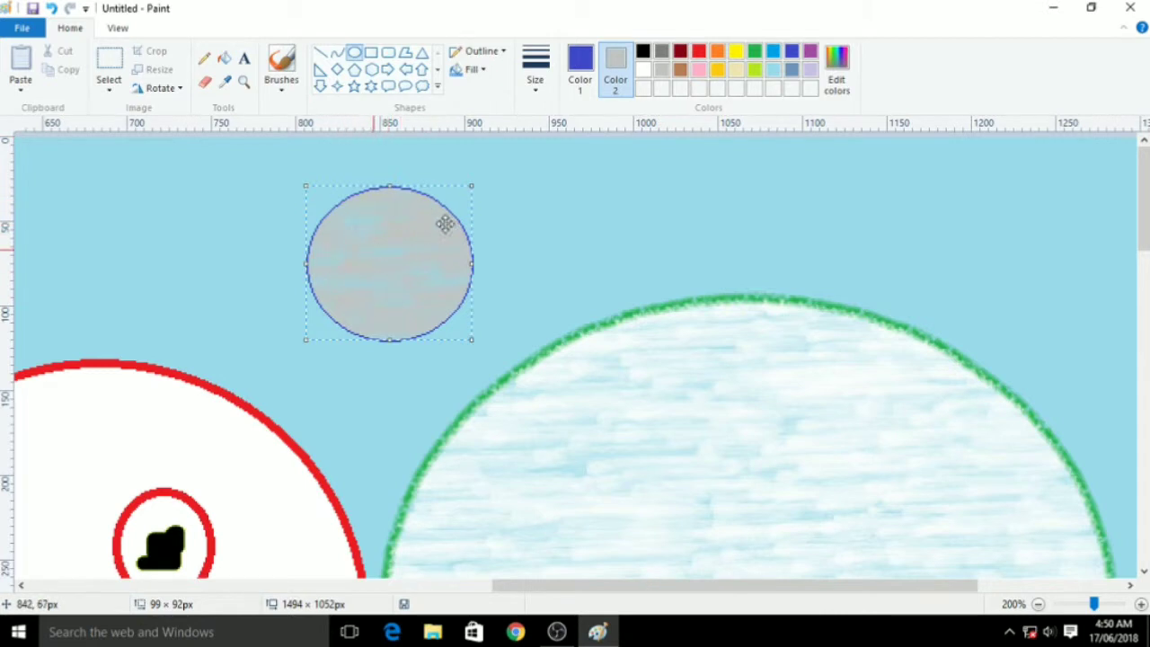
pyautogui.click(737, 72)
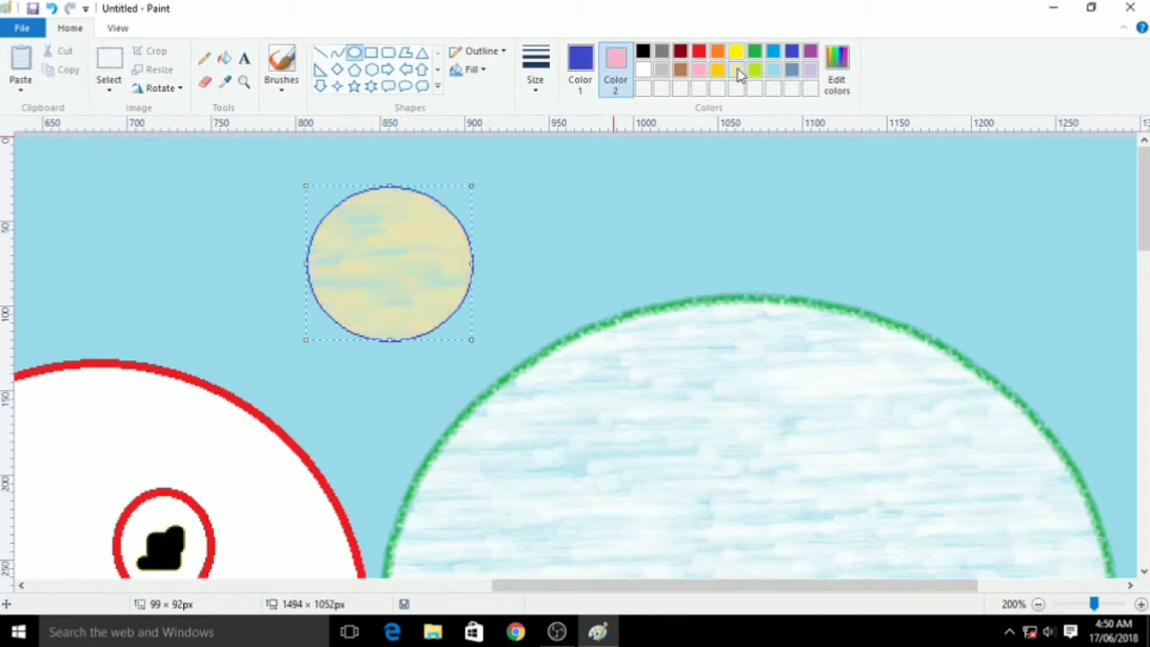
pyautogui.moveTo(353, 252); pyautogui.dragTo(409, 250)
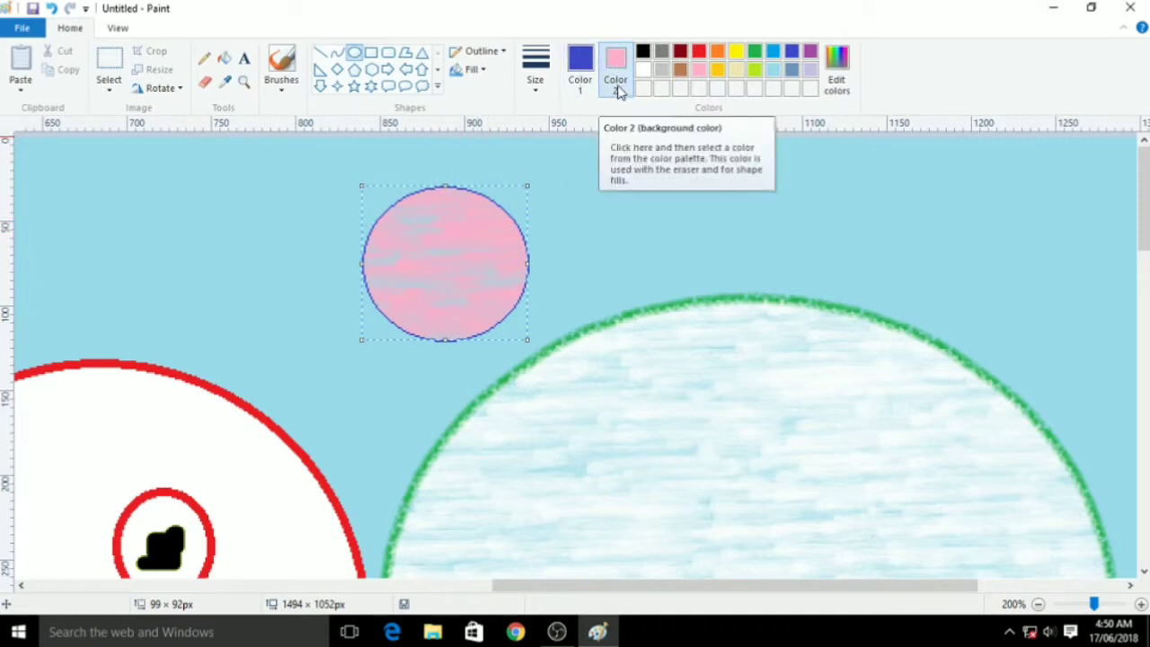
# Fill the small ellipse with yellow and place it, enlarged to about 327 × 289 px, in the canvas's upper-left area.
pyautogui.click(580, 63)
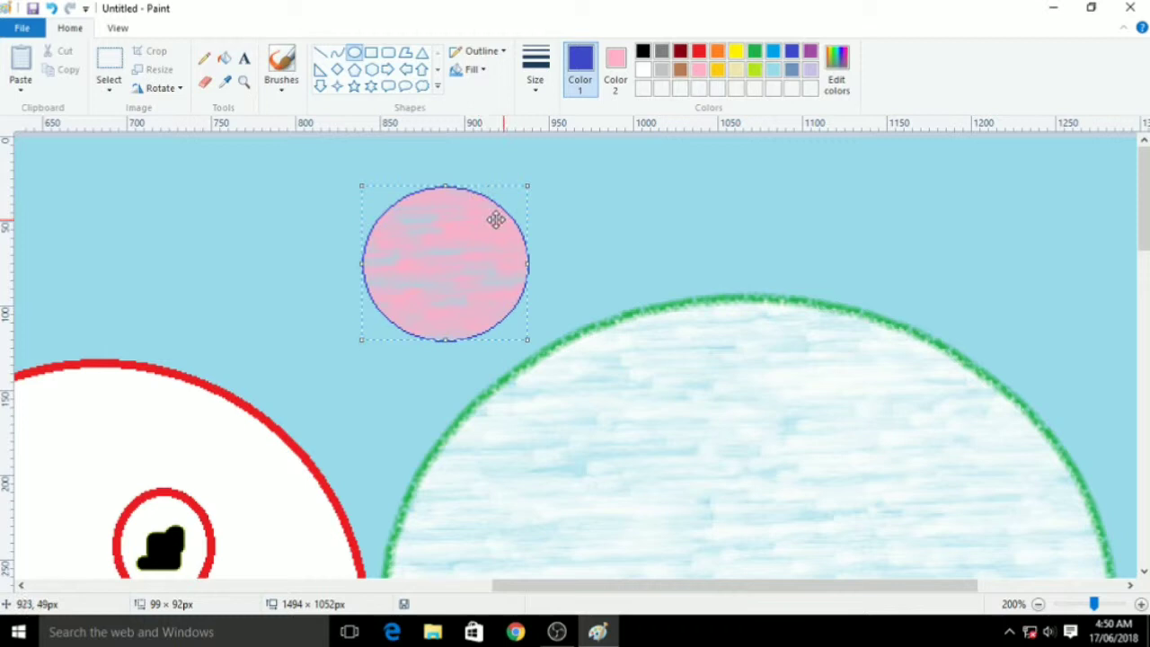
pyautogui.click(615, 64)
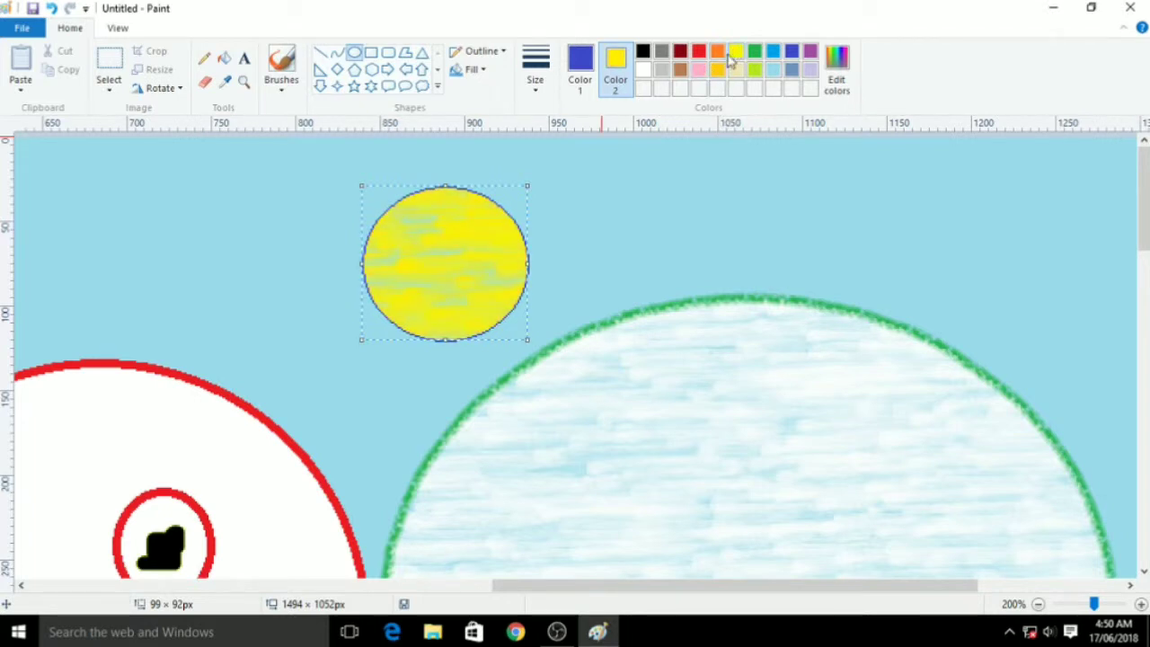
pyautogui.click(1087, 604)
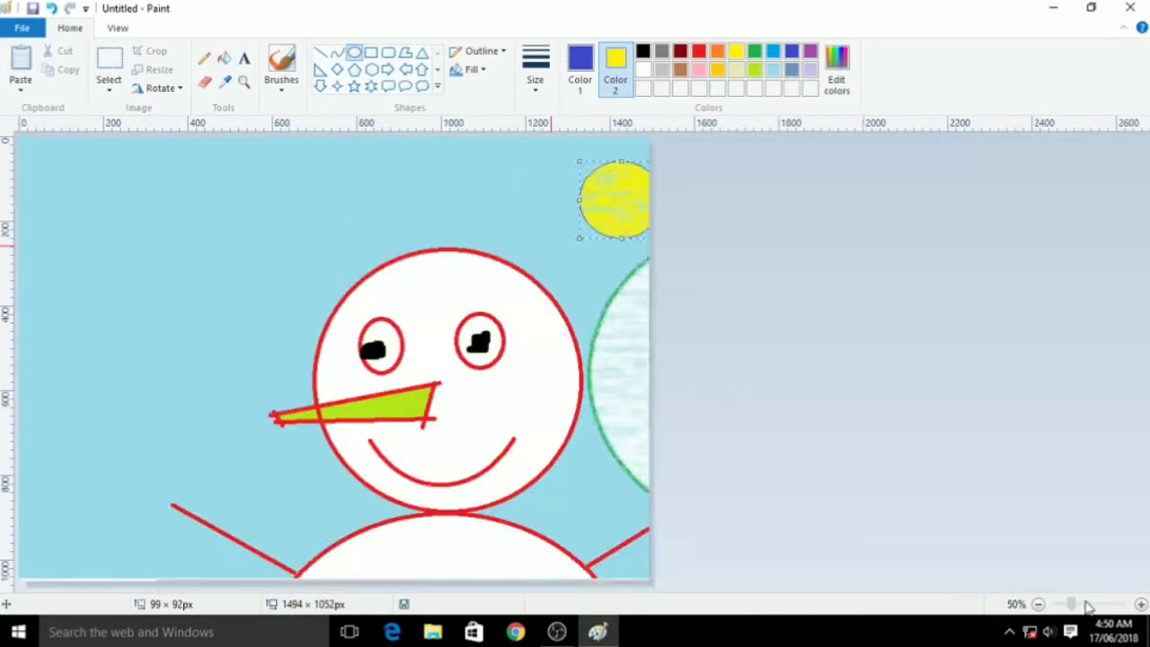
pyautogui.moveTo(415, 190); pyautogui.dragTo(515, 273)
pyautogui.moveTo(464, 210); pyautogui.dragTo(133, 221)
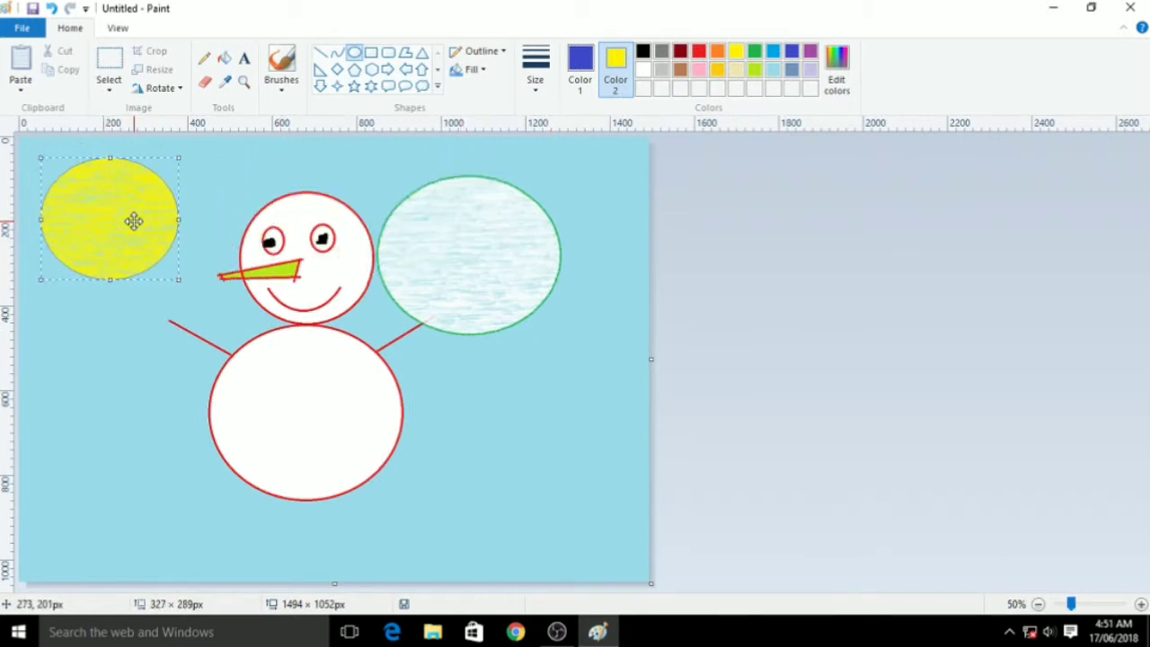
pyautogui.click(495, 452)
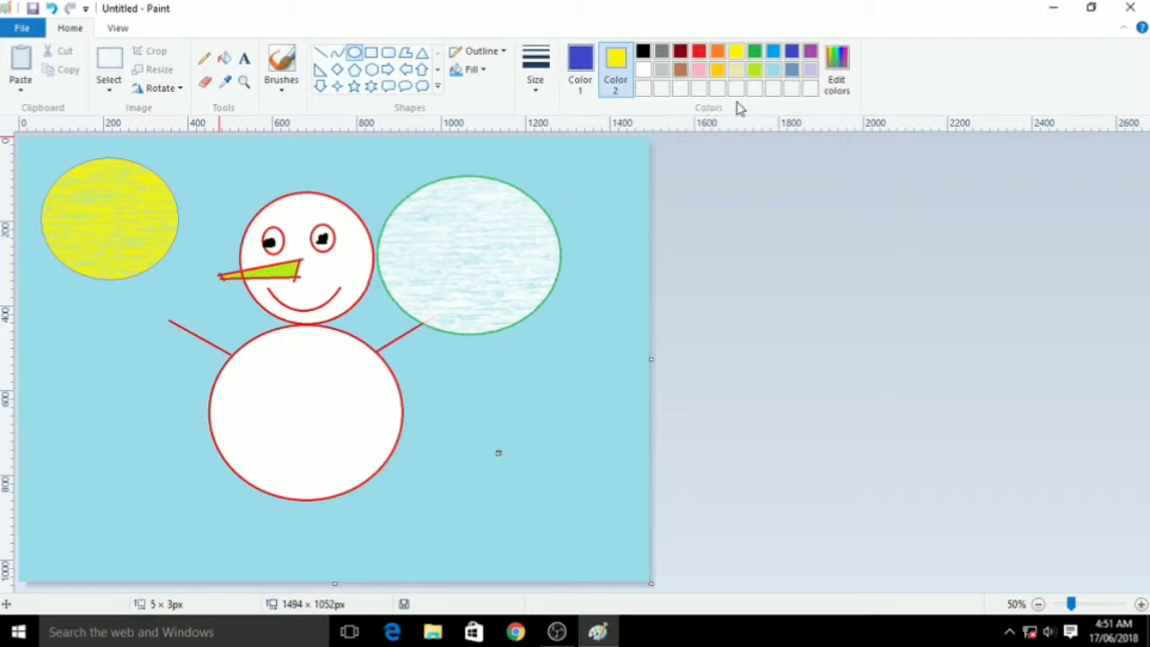
# Mix a custom magenta with Red 240, Green 33, Blue 245 in the color editor and apply it as Color 2.
pyautogui.click(773, 70)
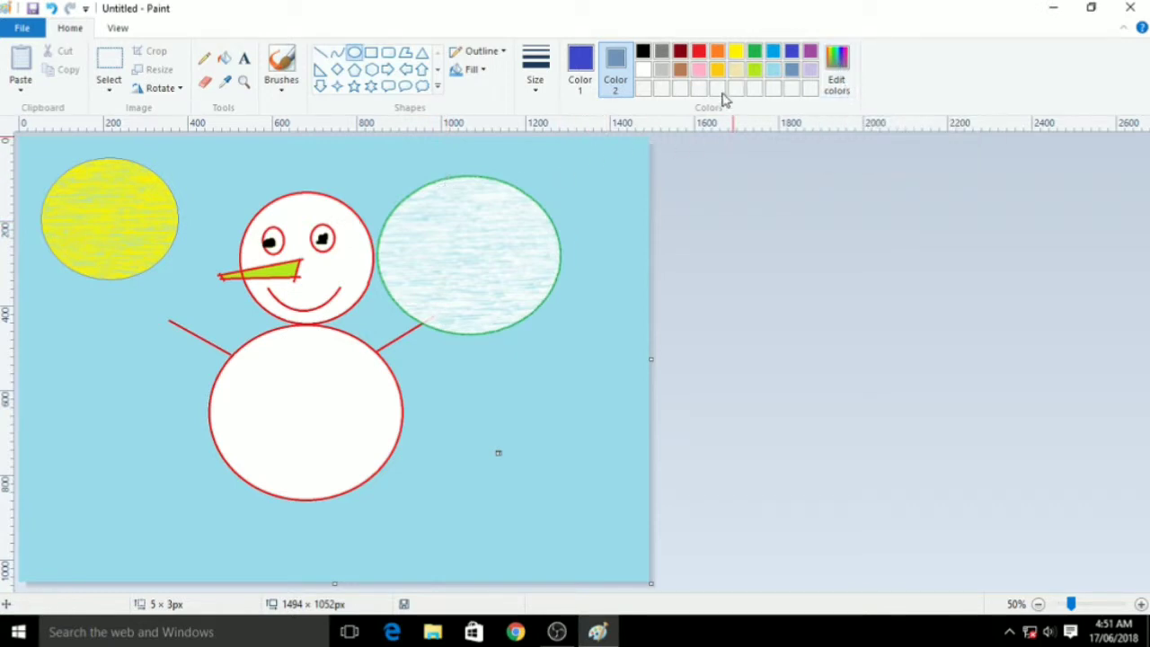
pyautogui.click(836, 81)
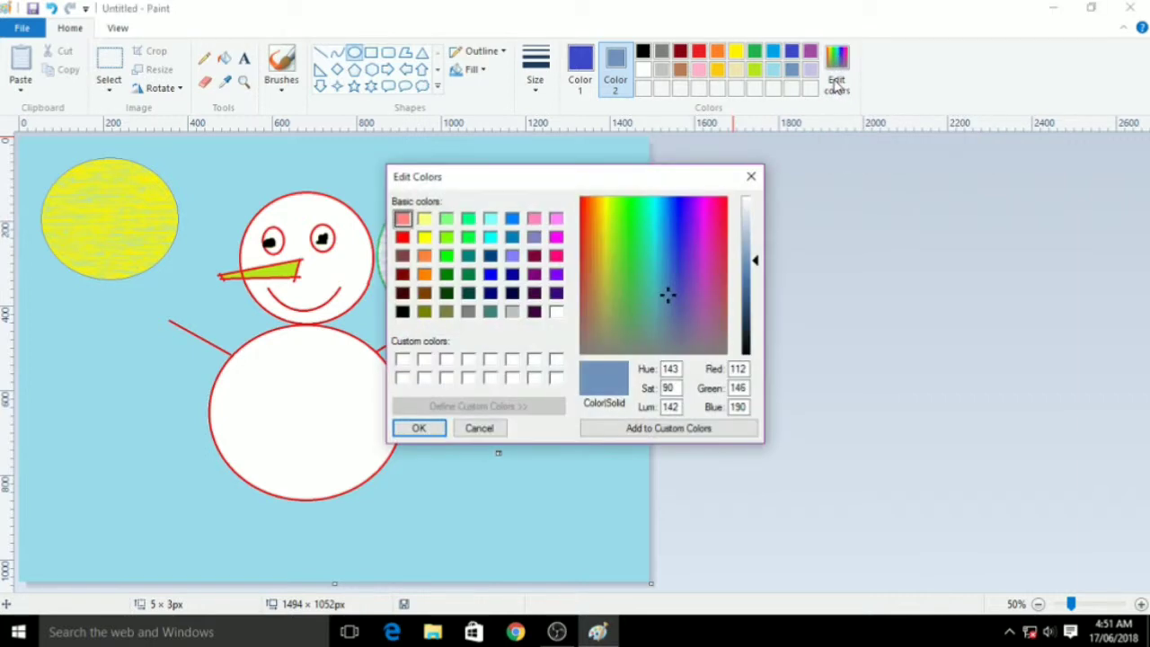
pyautogui.moveTo(656, 179); pyautogui.dragTo(710, 170)
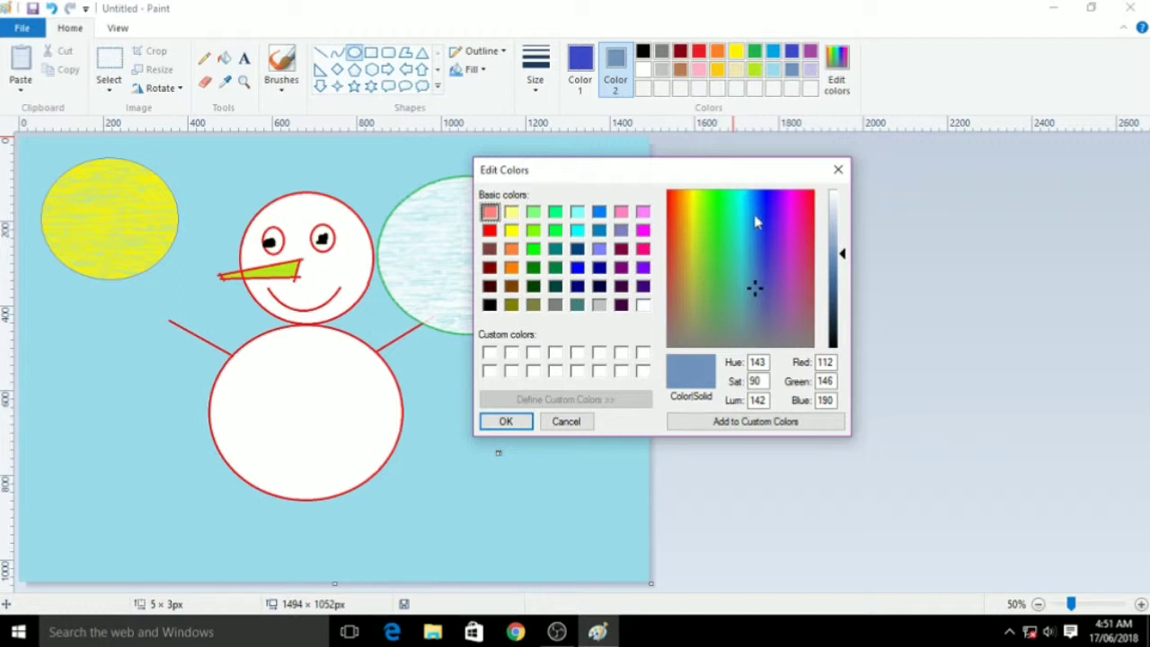
pyautogui.click(745, 284)
pyautogui.moveTo(746, 287); pyautogui.dragTo(682, 214)
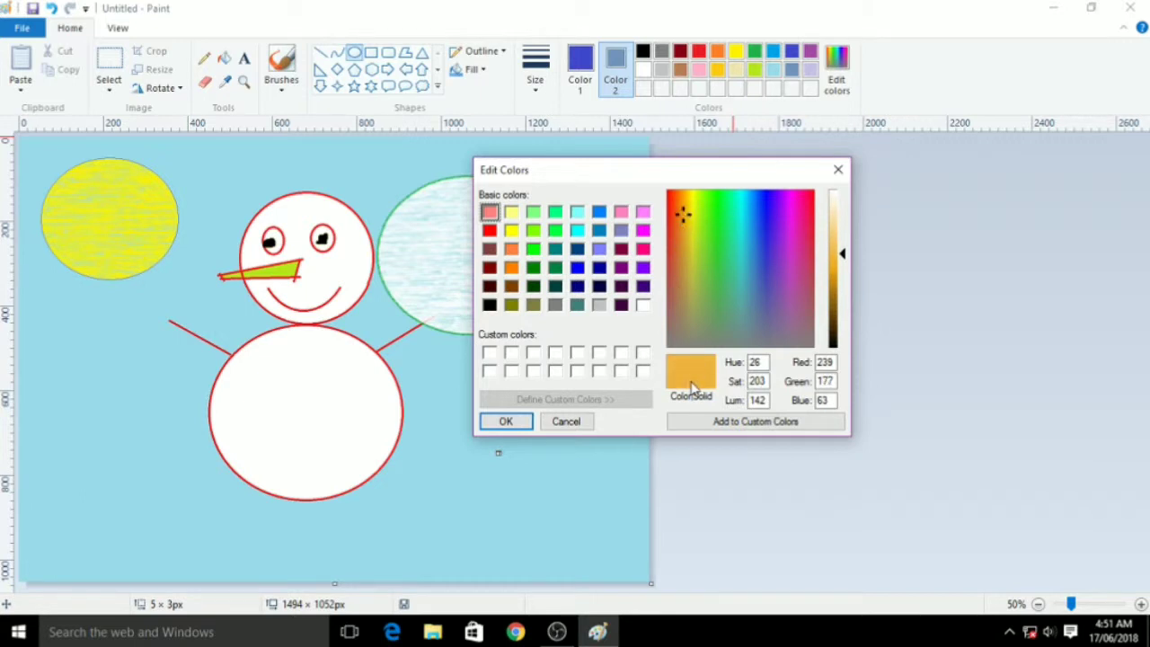
pyautogui.moveTo(842, 259); pyautogui.dragTo(844, 297)
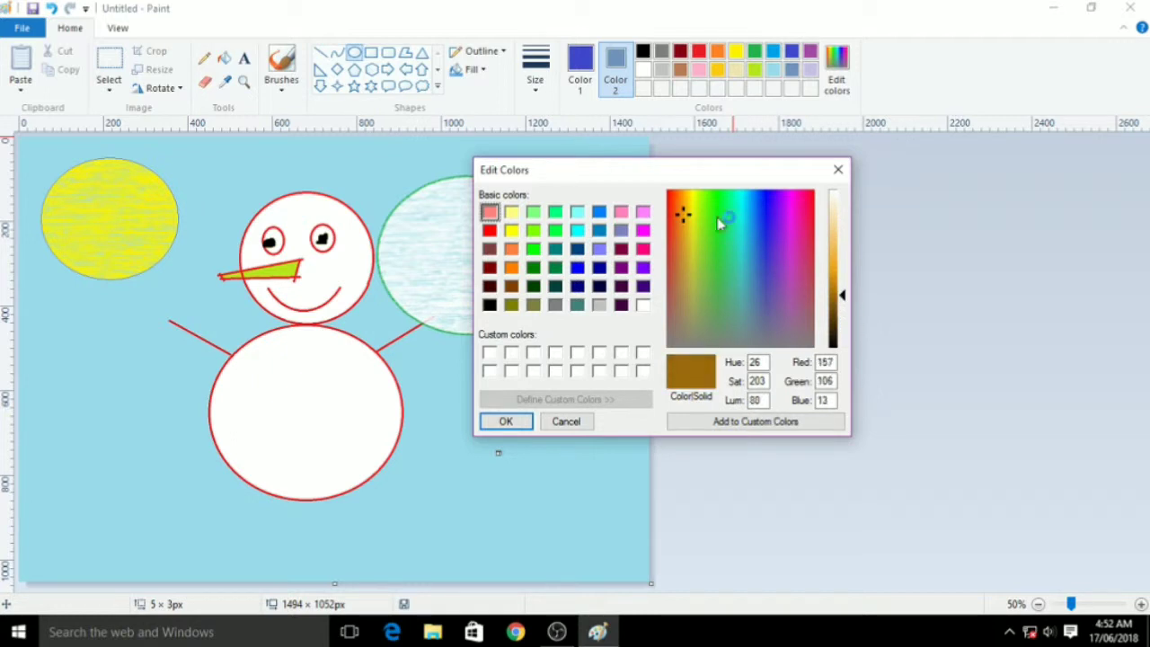
pyautogui.moveTo(692, 213); pyautogui.dragTo(749, 197)
pyautogui.moveTo(842, 293)
pyautogui.mouseDown()
pyautogui.moveTo(840, 269)
pyautogui.moveTo(842, 282)
pyautogui.mouseUp()
pyautogui.moveTo(747, 199); pyautogui.dragTo(798, 216)
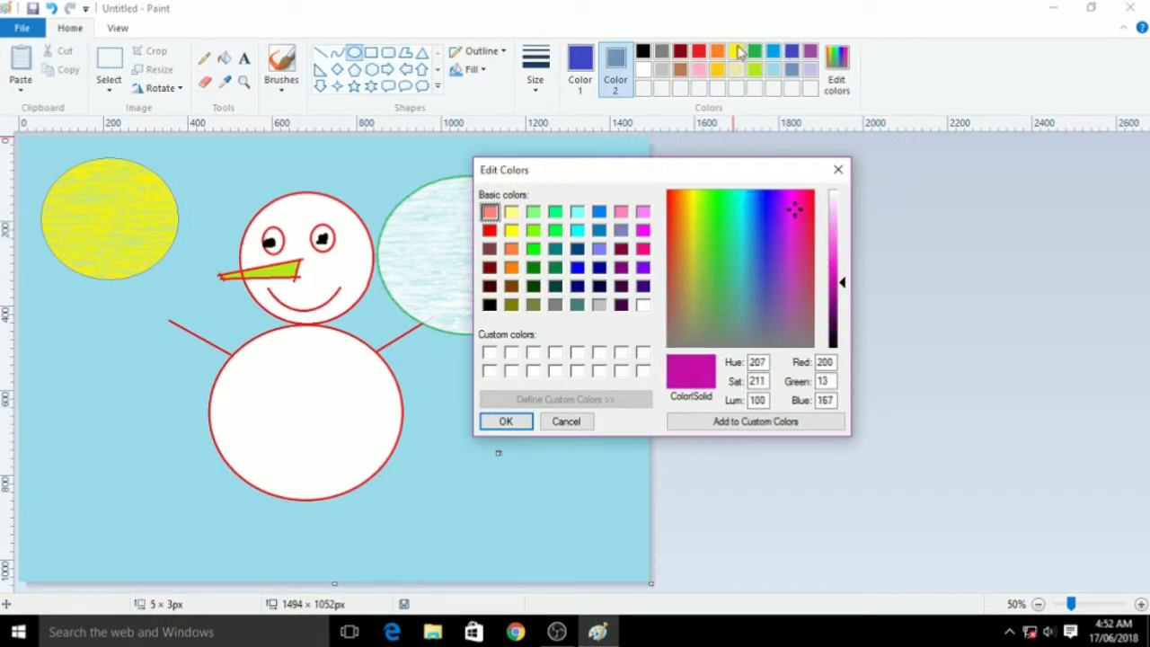
pyautogui.click(790, 204)
pyautogui.moveTo(843, 283); pyautogui.dragTo(843, 262)
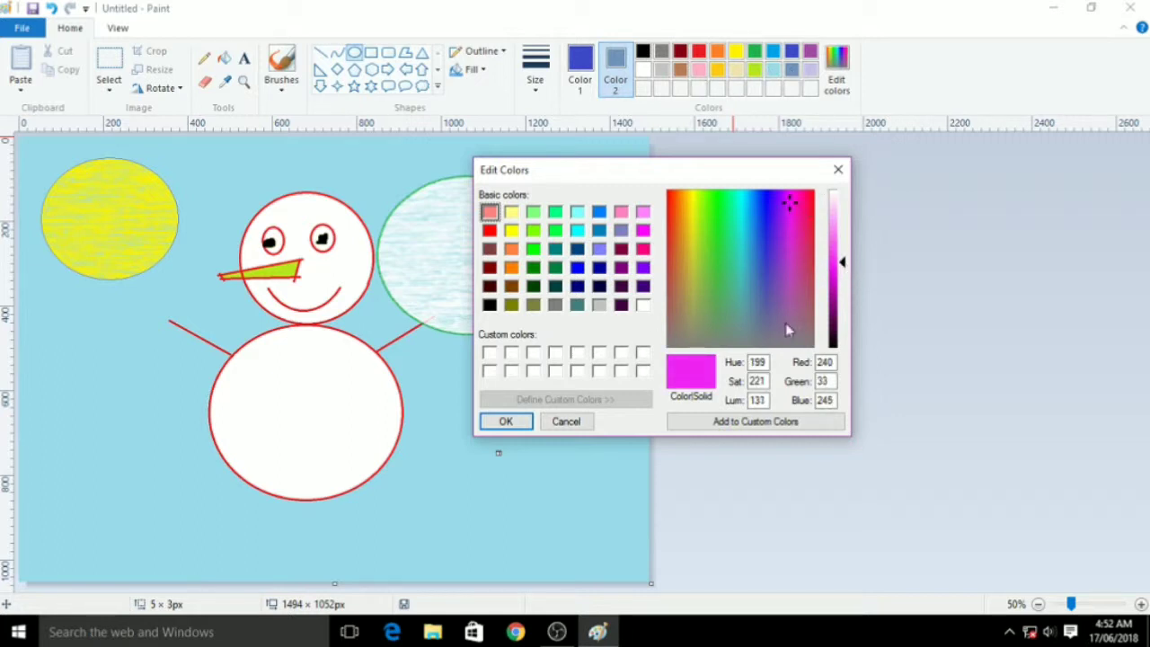
pyautogui.click(507, 428)
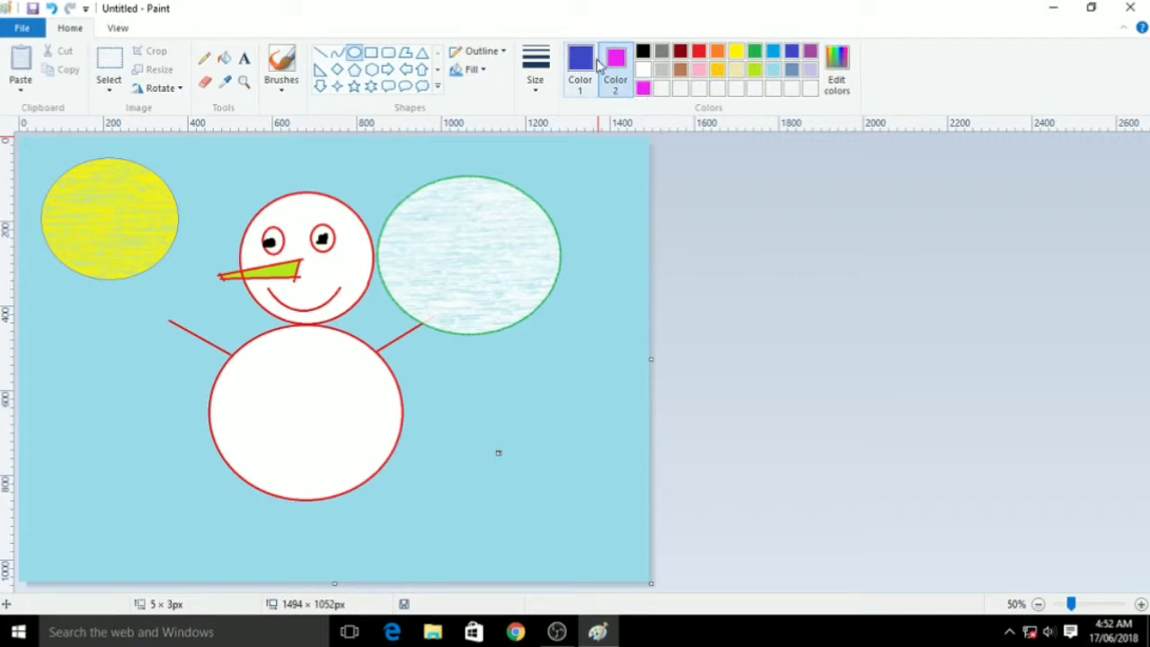
# Draw two magenta-filled ellipses, about 209 × 235 px over the large ellipse's right edge and 341 × 313 px beside the snowman's body.
pyautogui.click(577, 83)
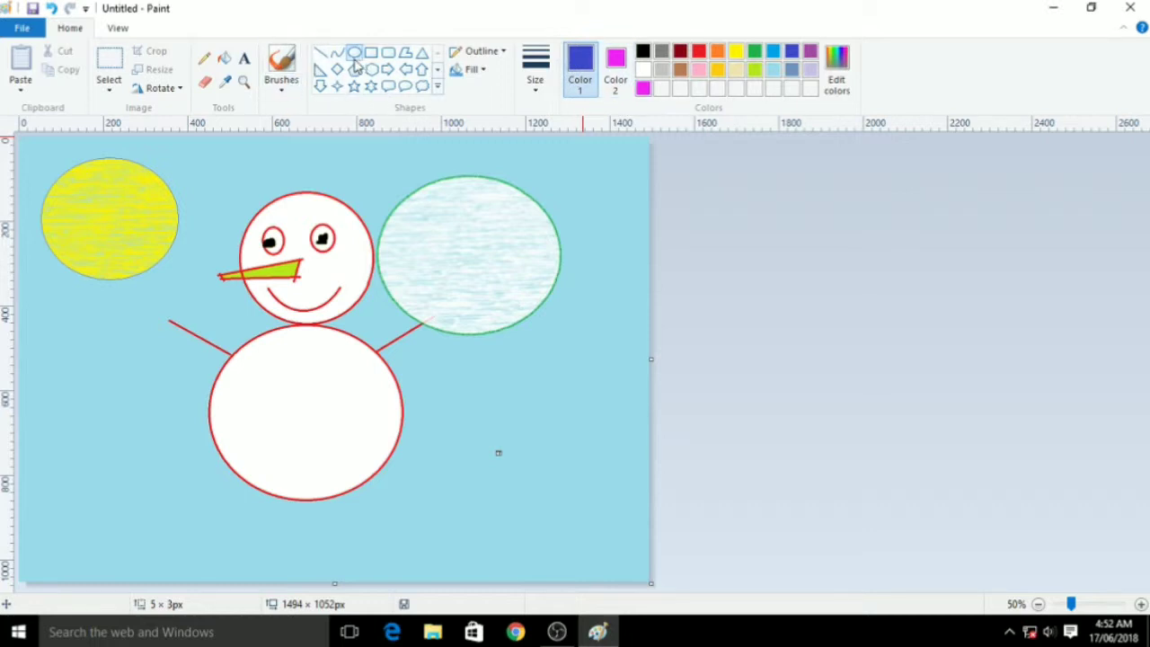
pyautogui.moveTo(525, 154); pyautogui.dragTo(616, 255)
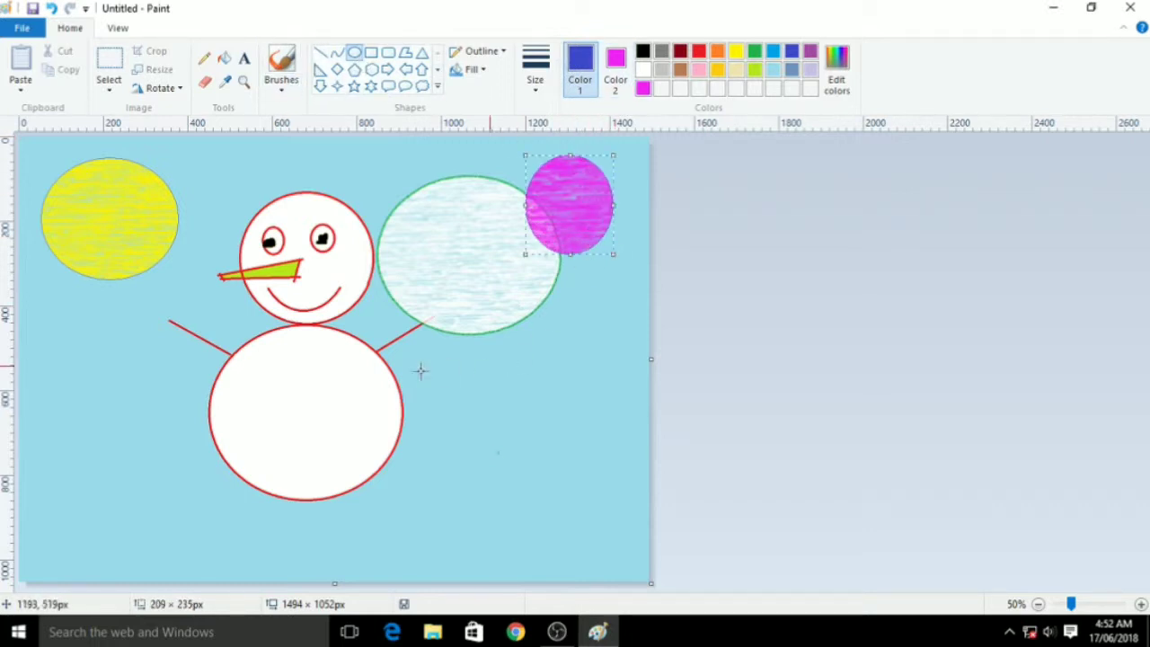
pyautogui.moveTo(402, 367); pyautogui.dragTo(546, 500)
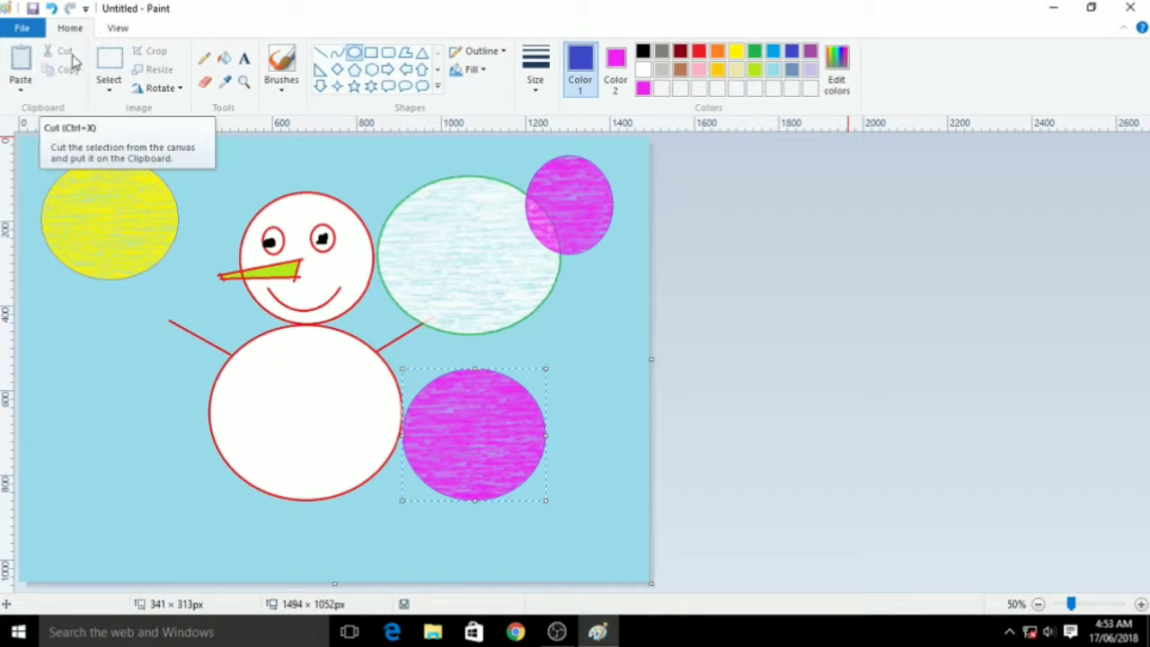
pyautogui.click(22, 28)
pyautogui.click(569, 179)
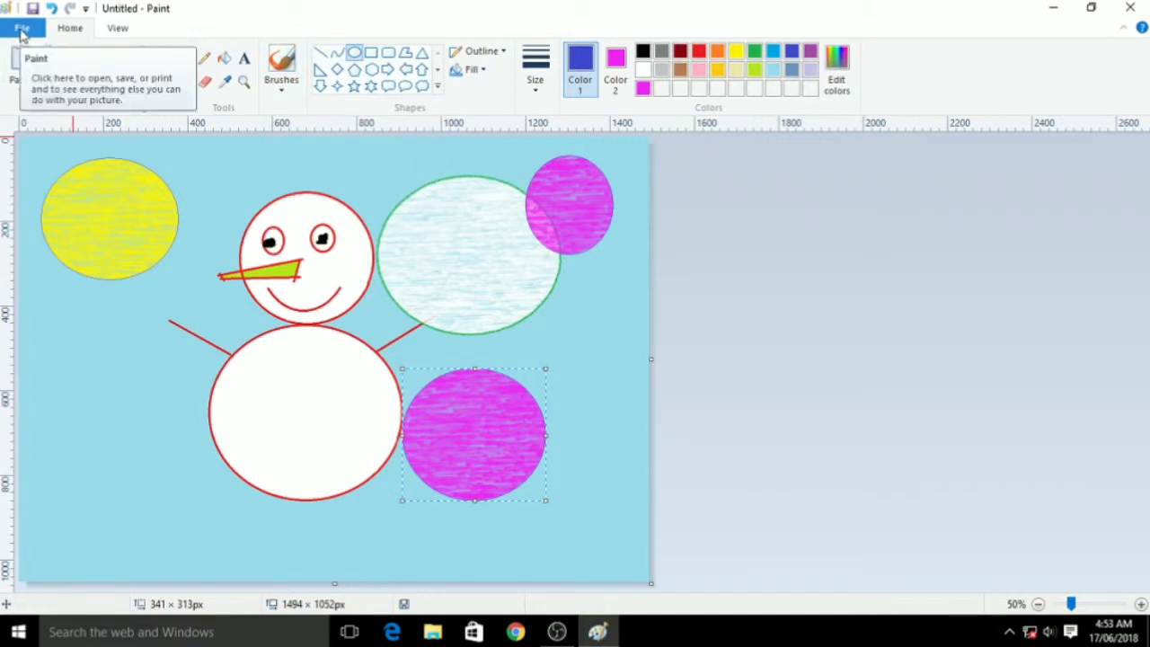
pyautogui.click(224, 149)
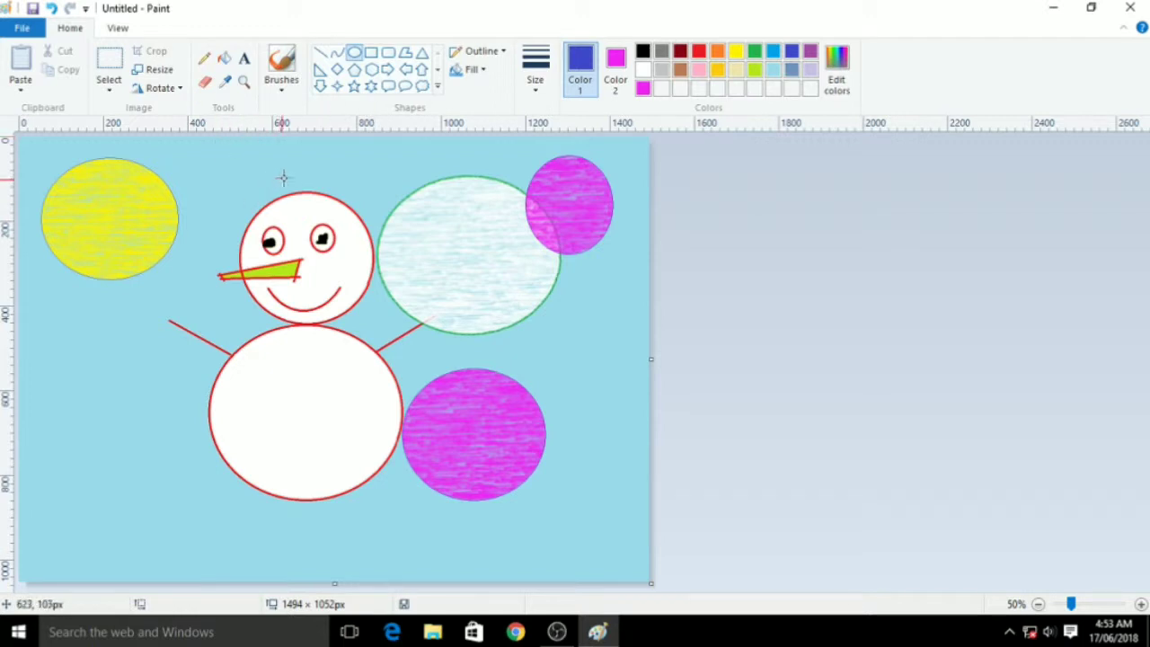
# Undo all the ellipses, fills and snowman strokes back to the plain lime-green canvas.
pyautogui.hotkey('ctrl', 'z')
pyautogui.hotkey('ctrl', 'z')
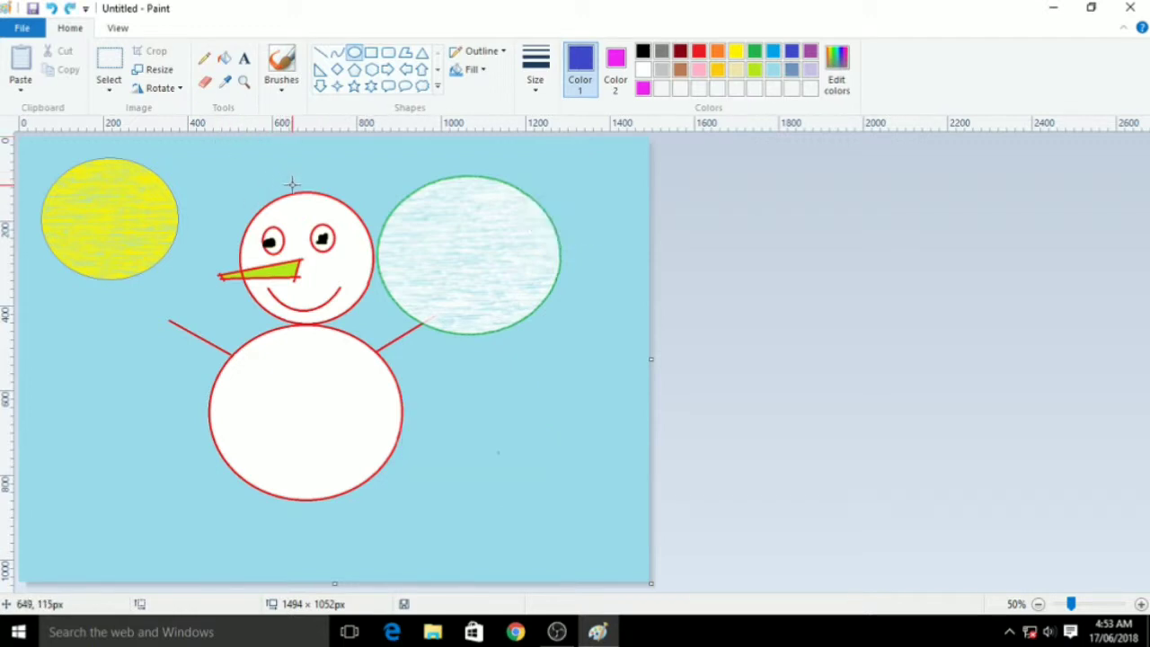
pyautogui.hotkey('ctrl', 'z')
pyautogui.hotkey('ctrl', 'z')
pyautogui.hotkey('ctrl', 'z')
pyautogui.hotkey('ctrl', 'z')
pyautogui.hotkey('ctrl', 'z')
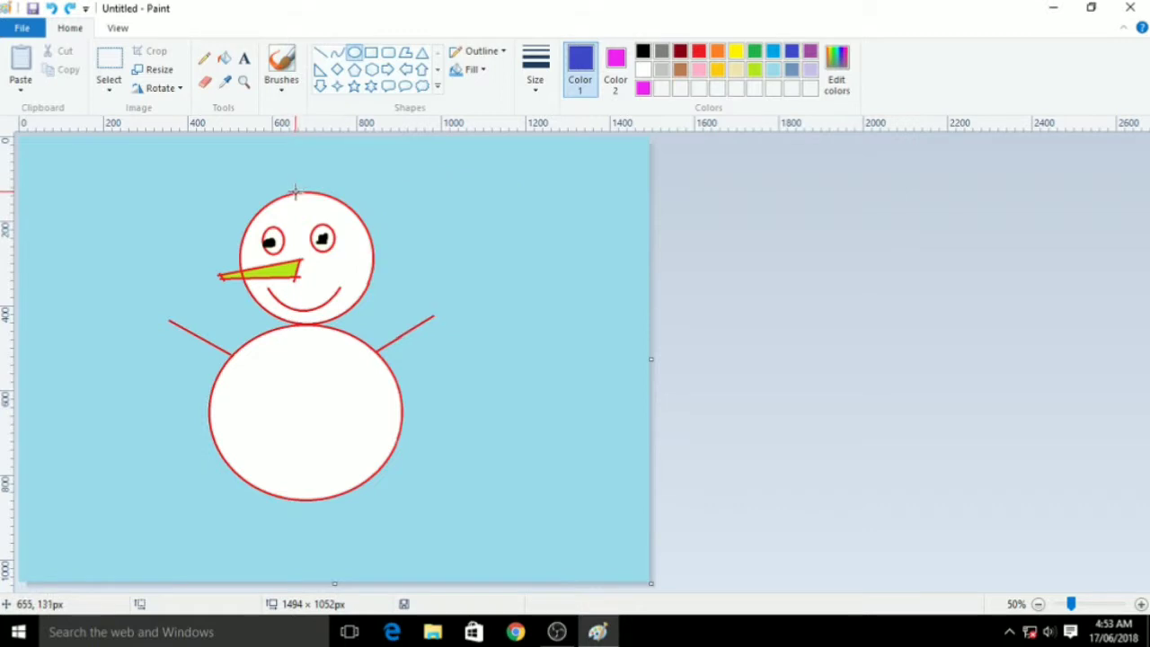
pyautogui.hotkey('ctrl', 'z')
pyautogui.hotkey('ctrl', 'z')
pyautogui.hotkey('ctrl', 'z')
pyautogui.hotkey('ctrl', 'z')
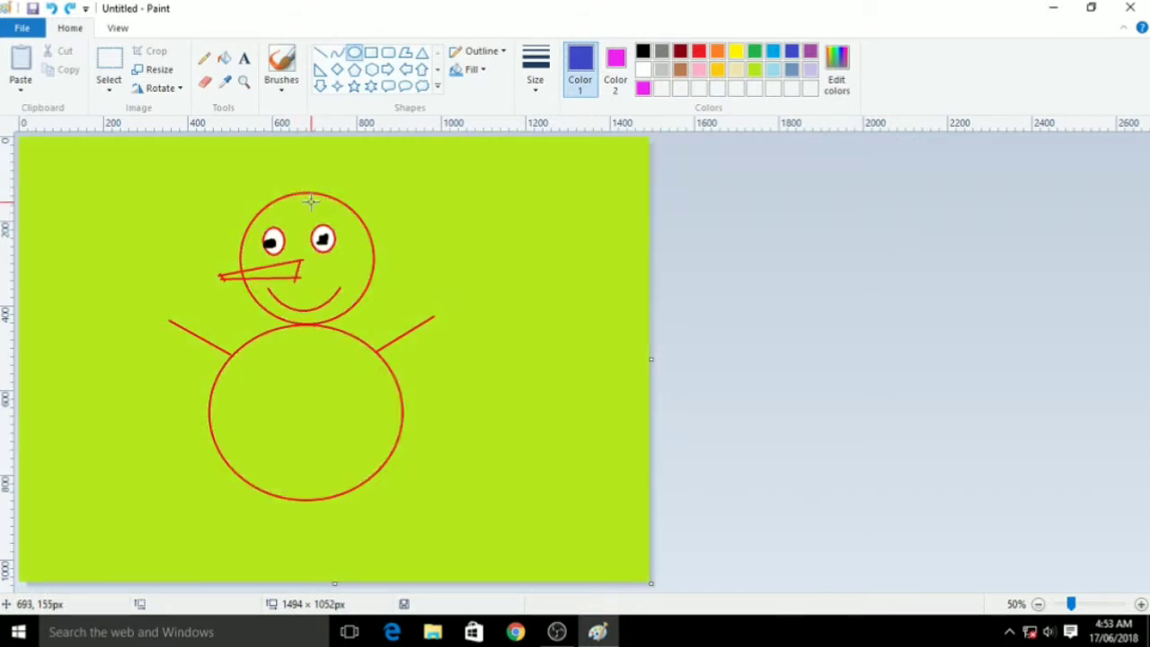
pyautogui.hotkey('ctrl', 'z')
pyautogui.hotkey('ctrl', 'z')
pyautogui.hotkey('ctrl', 'z')
pyautogui.hotkey('ctrl', 'z')
pyautogui.hotkey('ctrl', 'z')
pyautogui.hotkey('ctrl', 'z')
pyautogui.hotkey('ctrl', 'z')
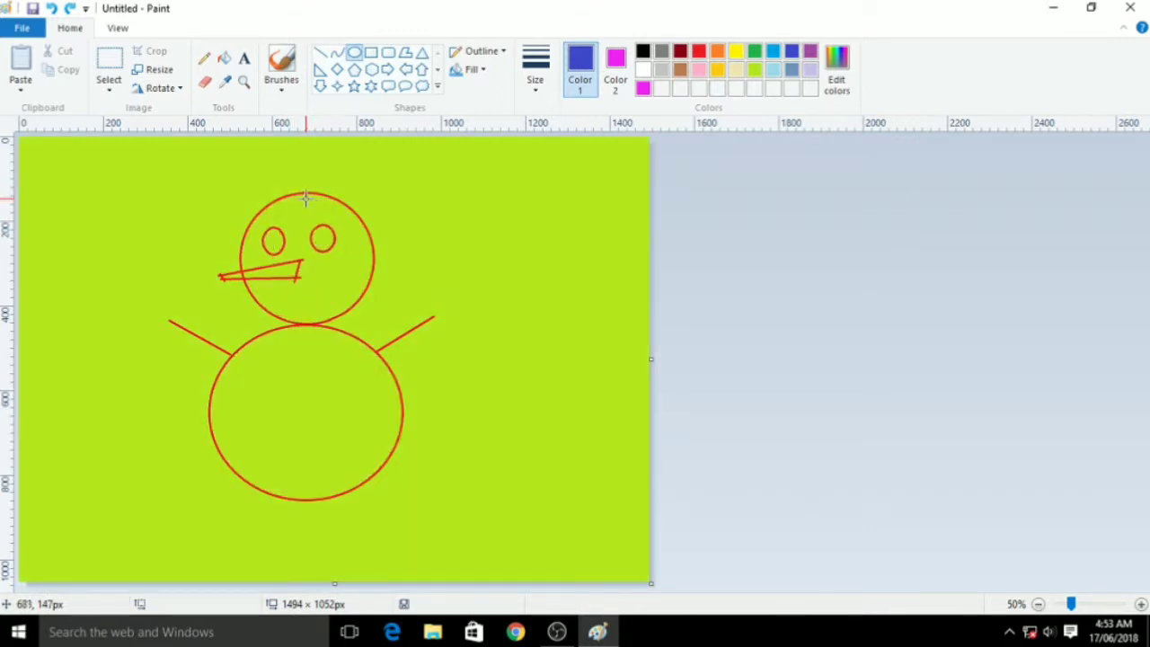
pyautogui.hotkey('ctrl', 'z')
pyautogui.hotkey('ctrl', 'z')
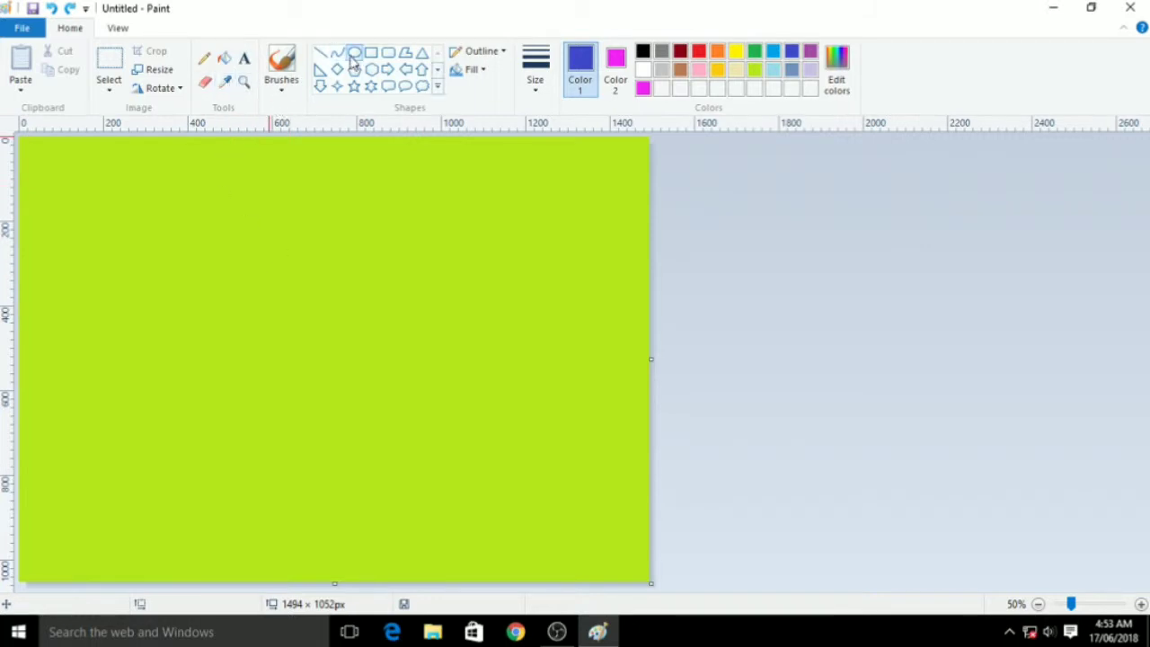
# Draw a magenta-filled circle about 693 × 681 px near the canvas center, shift it slightly left and commit it.
pyautogui.moveTo(172, 216); pyautogui.dragTo(465, 503)
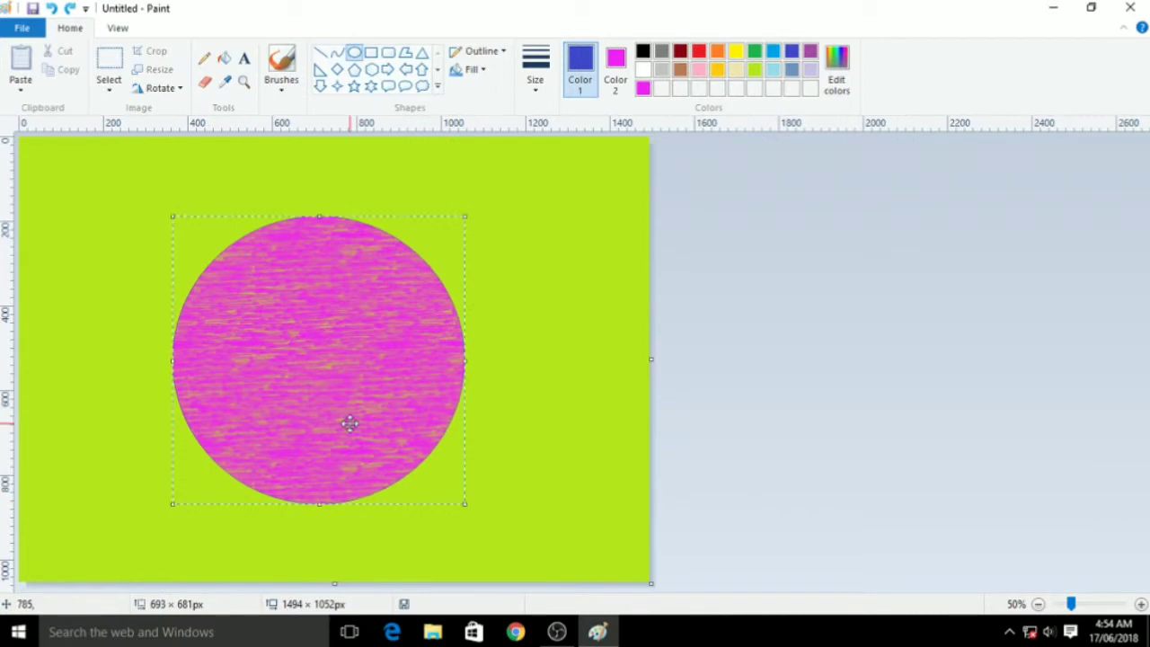
pyautogui.moveTo(351, 419); pyautogui.dragTo(357, 396)
pyautogui.moveTo(243, 360); pyautogui.dragTo(250, 389)
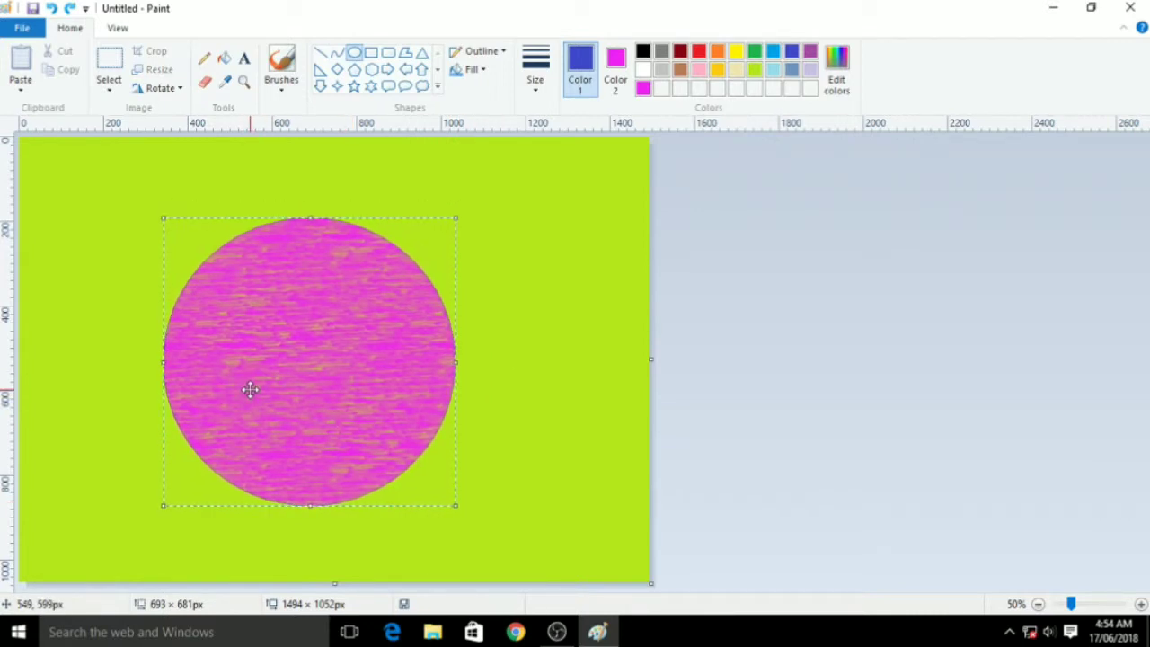
pyautogui.click(491, 371)
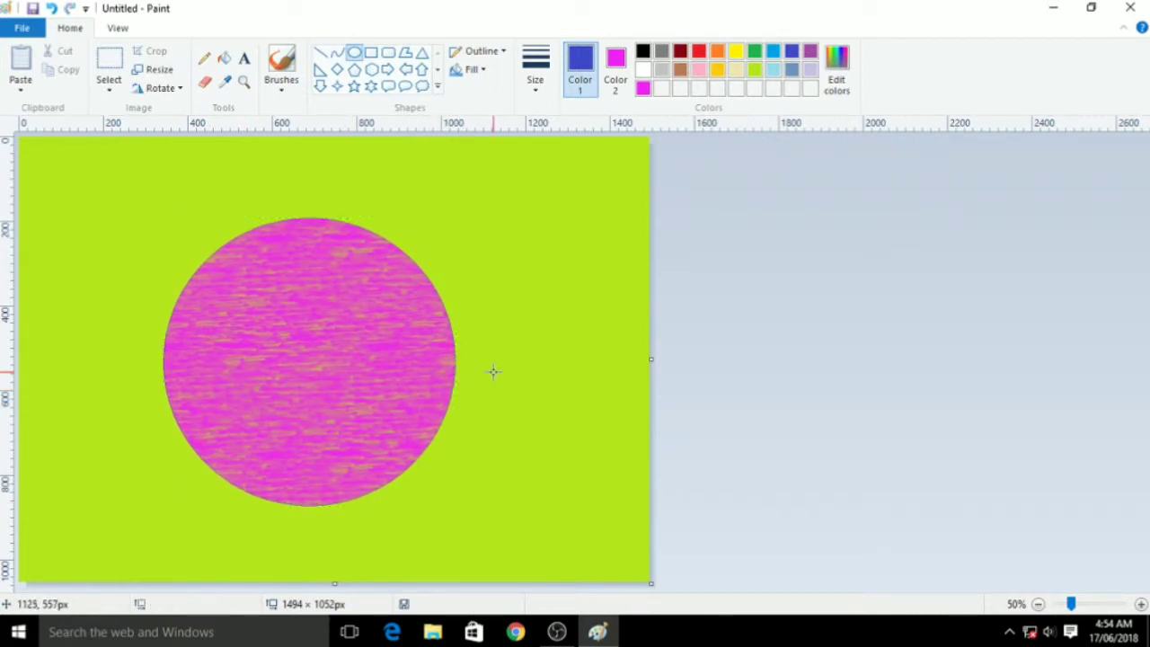
# Add a text box over the magenta circle reading "RAJ TECH COMPANY".
pyautogui.click(243, 58)
pyautogui.moveTo(219, 283); pyautogui.dragTo(410, 386)
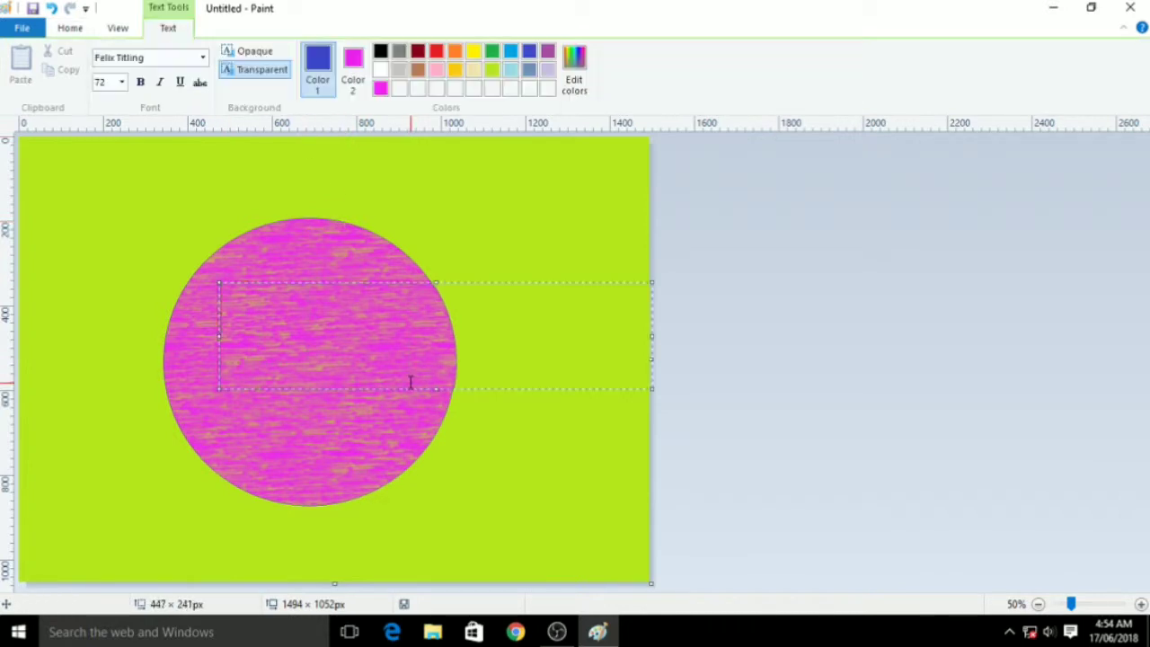
pyautogui.write('RAJ TE')
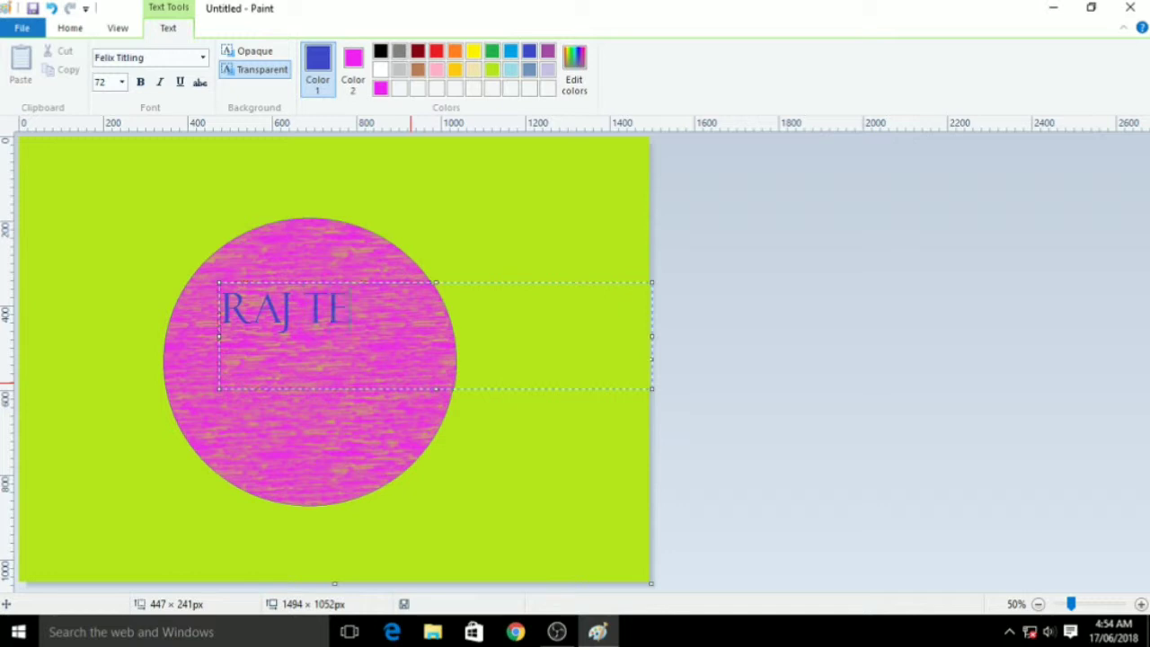
pyautogui.write('XH')
pyautogui.press('BackSpace')
pyautogui.write('CH COMPA')
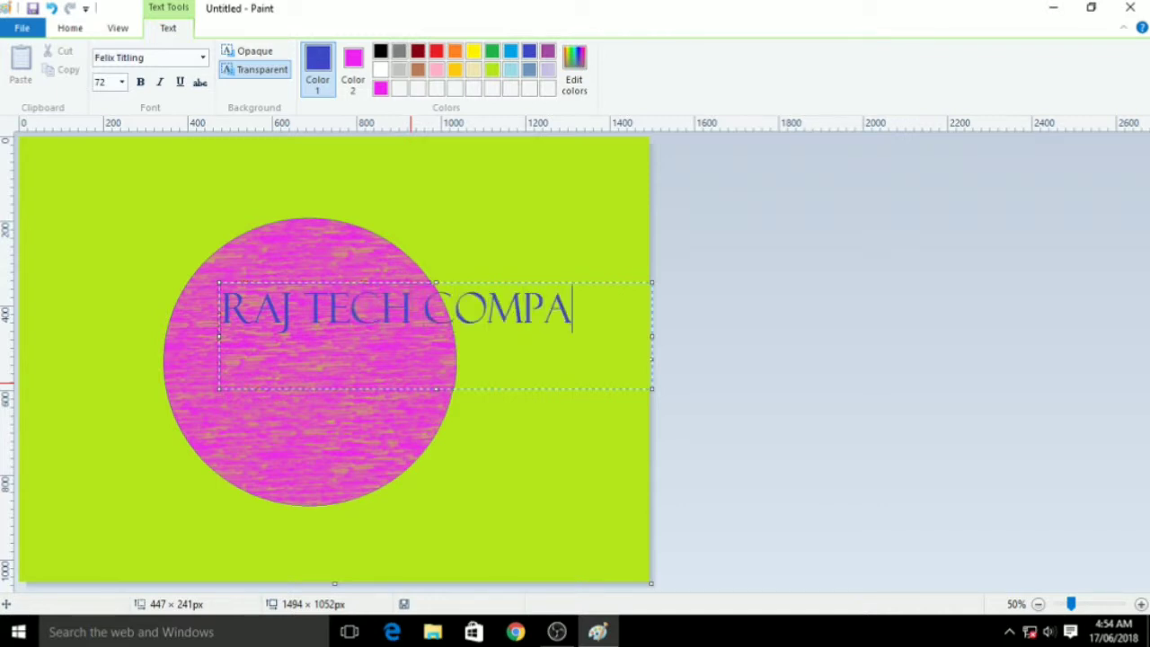
pyautogui.write('NT')
pyautogui.press('BackSpace')
pyautogui.write('Y')
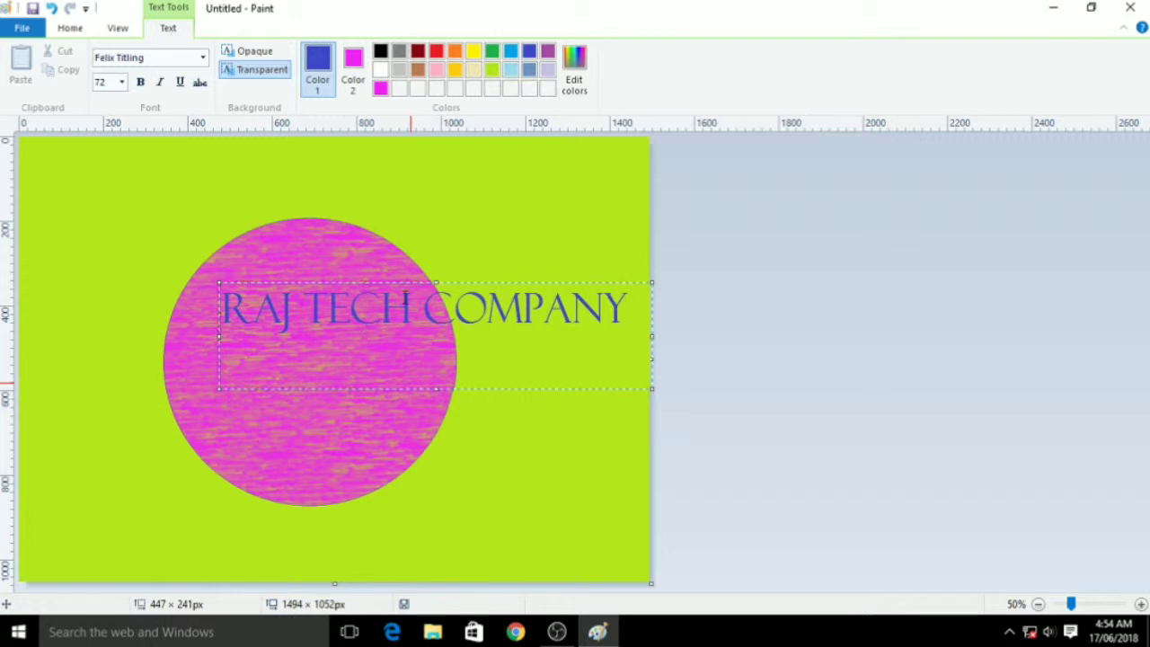
# Break the text into three lines, RAJ, TECH and COMPANY, and indent the first two so the lines look centered.
pyautogui.press('Return')
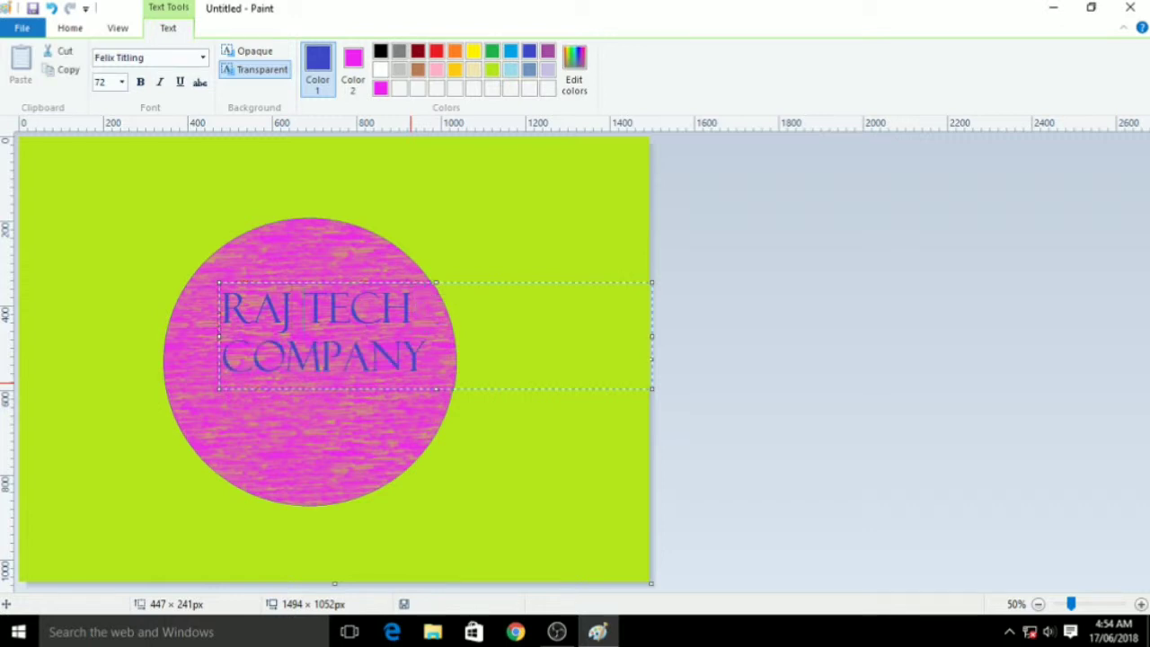
pyautogui.press('Return')
pyautogui.moveTo(445, 378); pyautogui.dragTo(176, 298)
pyautogui.click(225, 316)
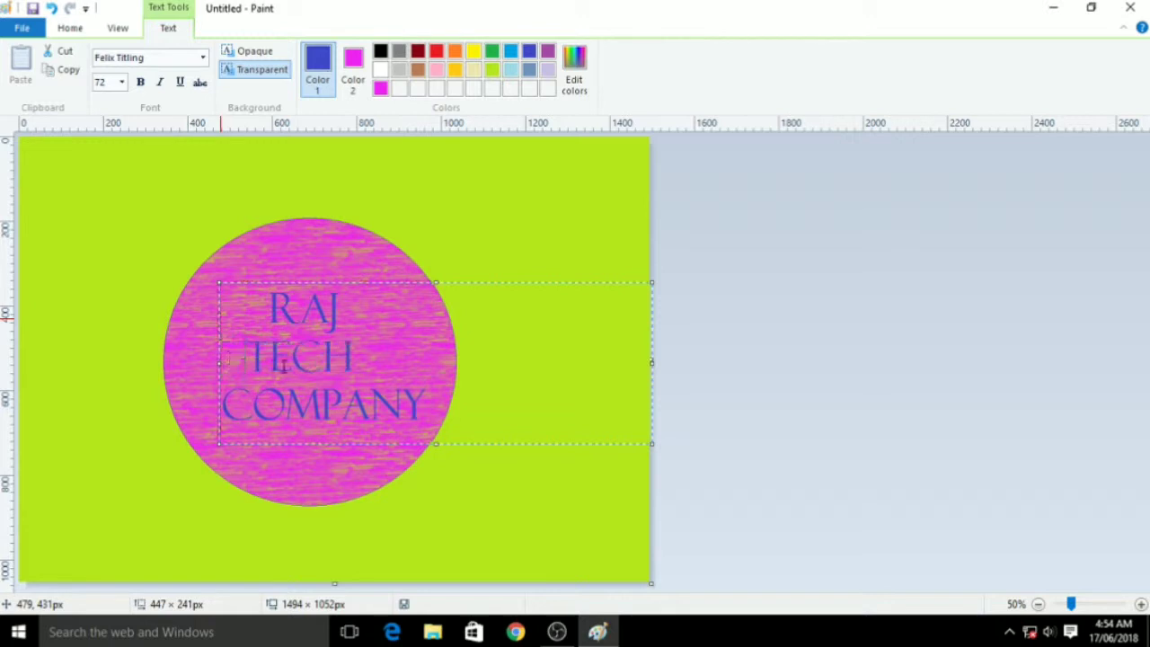
# Move the three-line text slightly up within the circle and commit it to the canvas in indigo.
pyautogui.moveTo(401, 281); pyautogui.dragTo(402, 273)
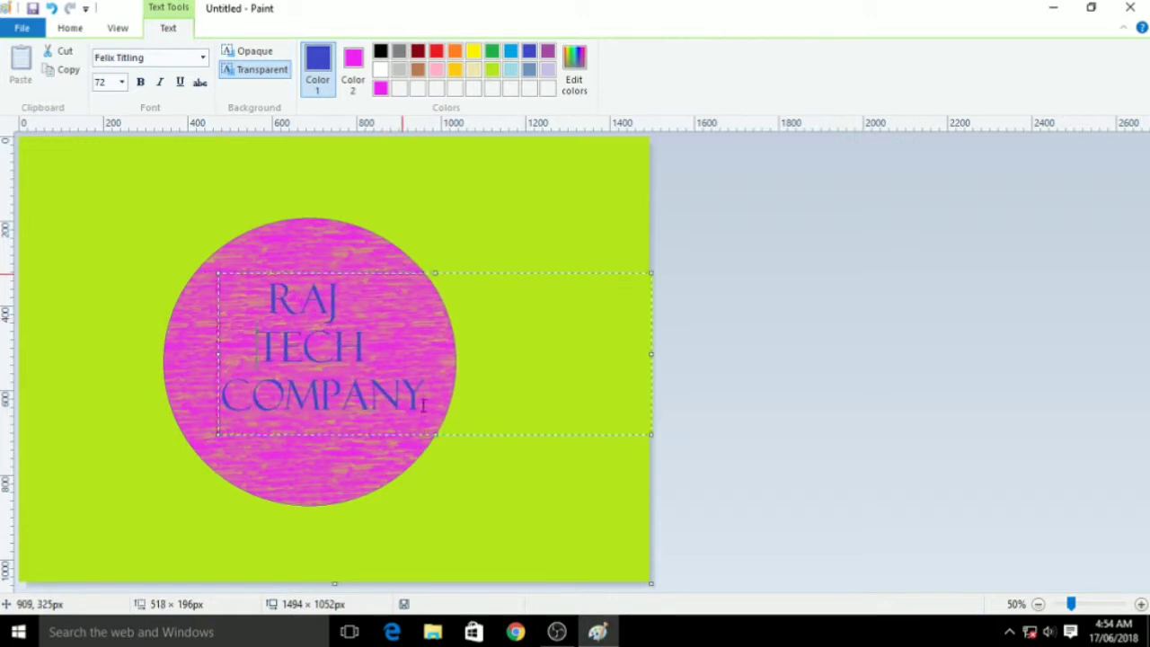
pyautogui.moveTo(211, 342); pyautogui.dragTo(225, 281)
pyautogui.moveTo(433, 395); pyautogui.dragTo(293, 144)
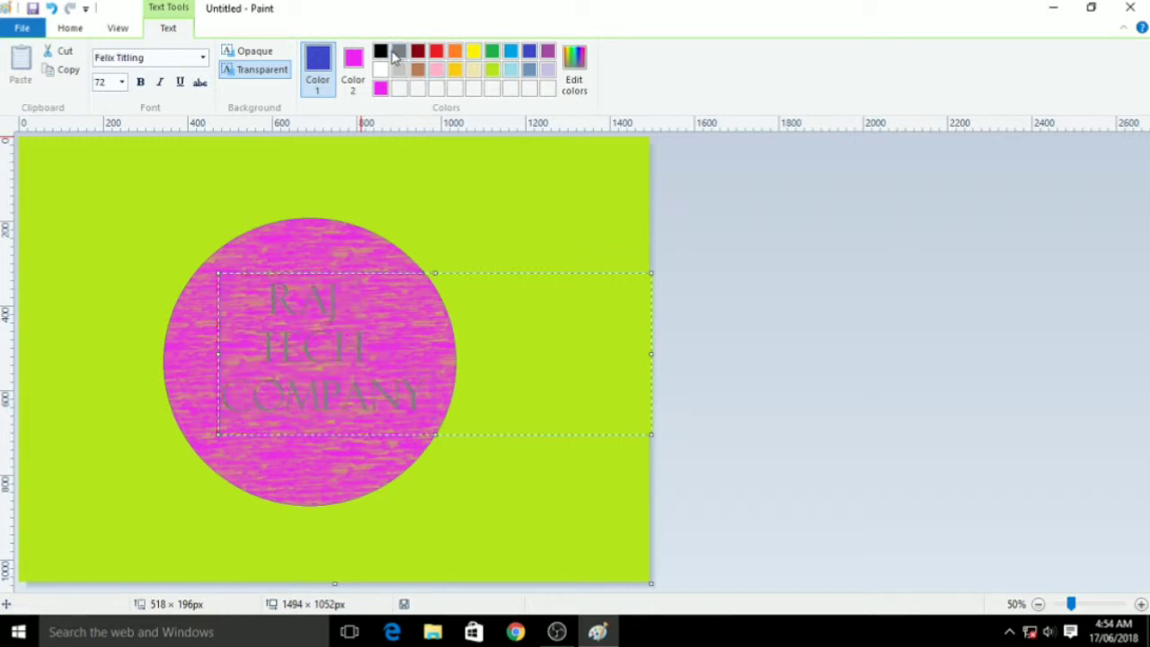
pyautogui.click(423, 210)
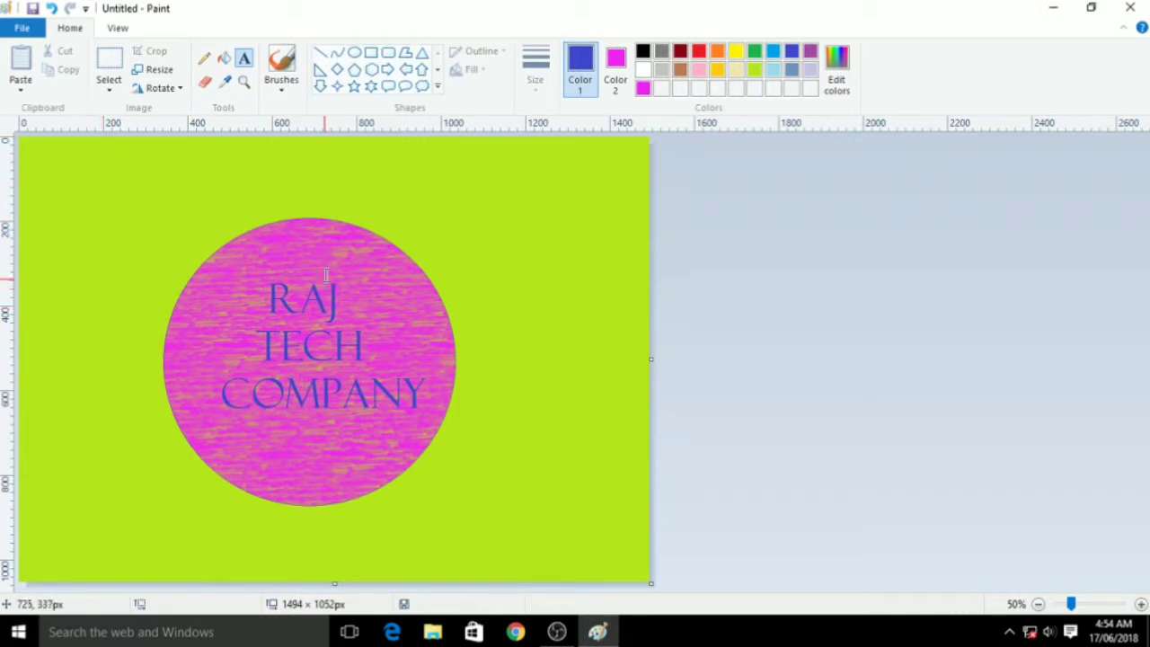
# Save the logo picture to the Desktop as a PNG file named raj.
pyautogui.click(37, 31)
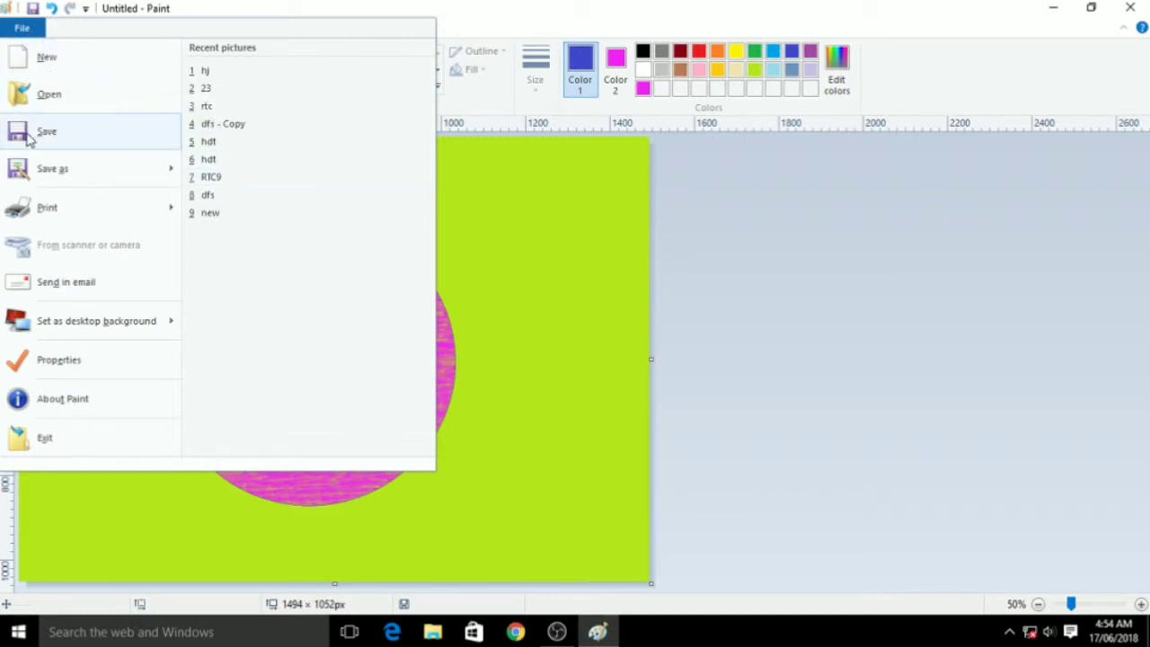
pyautogui.click(114, 141)
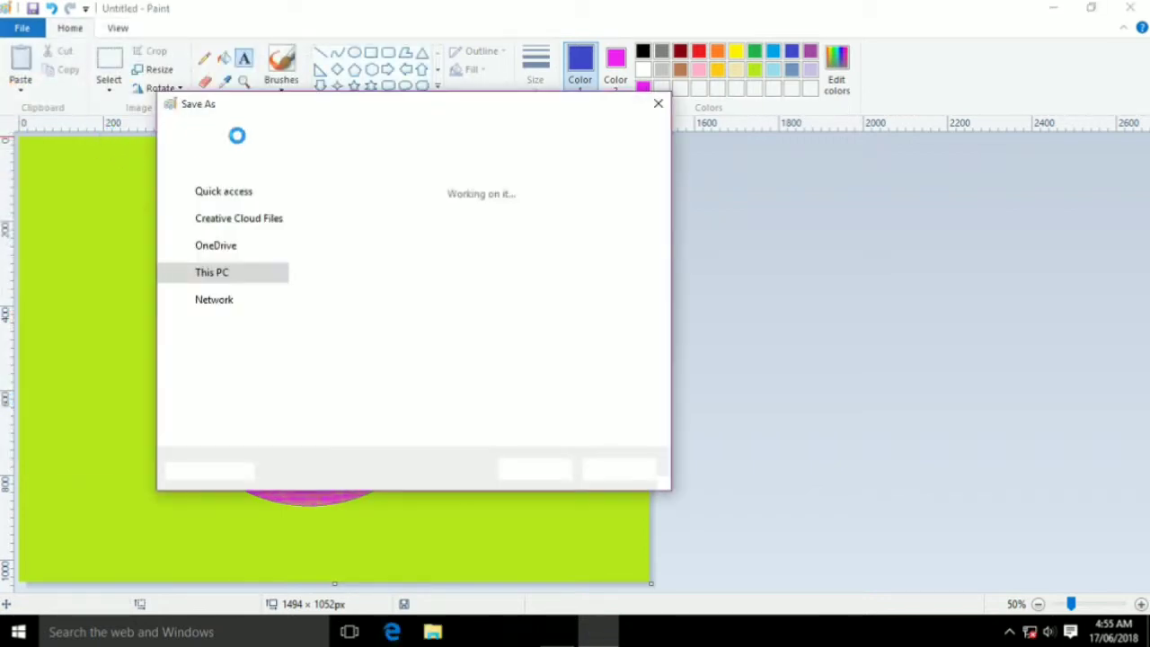
pyautogui.moveTo(406, 114); pyautogui.dragTo(413, 112)
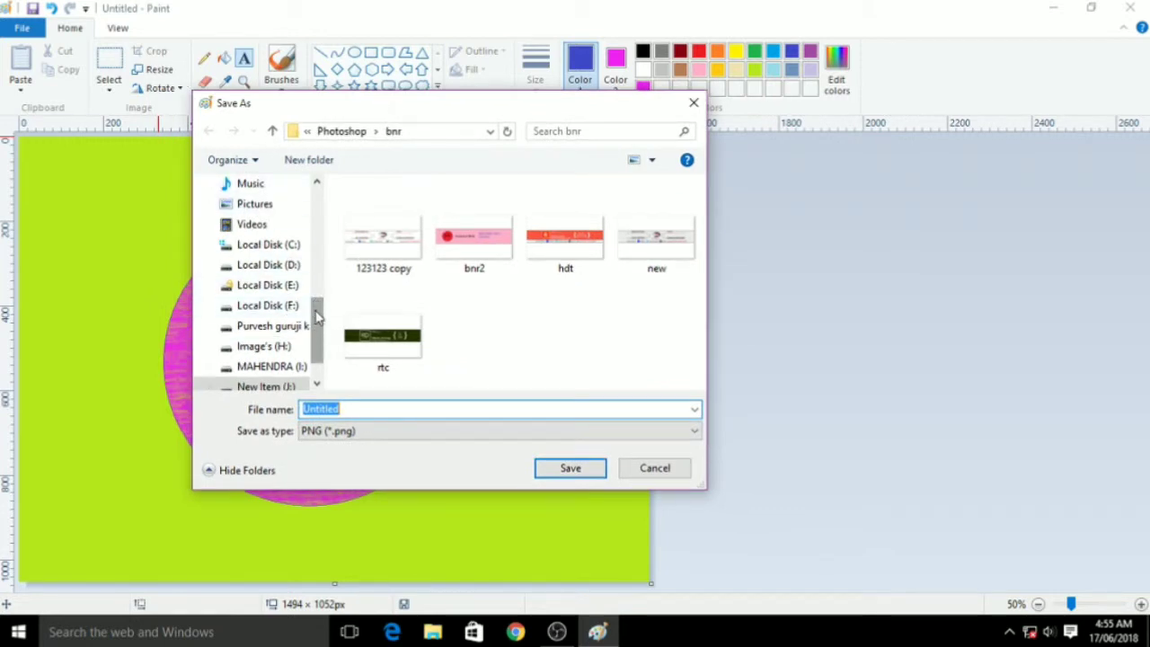
pyautogui.moveTo(316, 317); pyautogui.dragTo(317, 206)
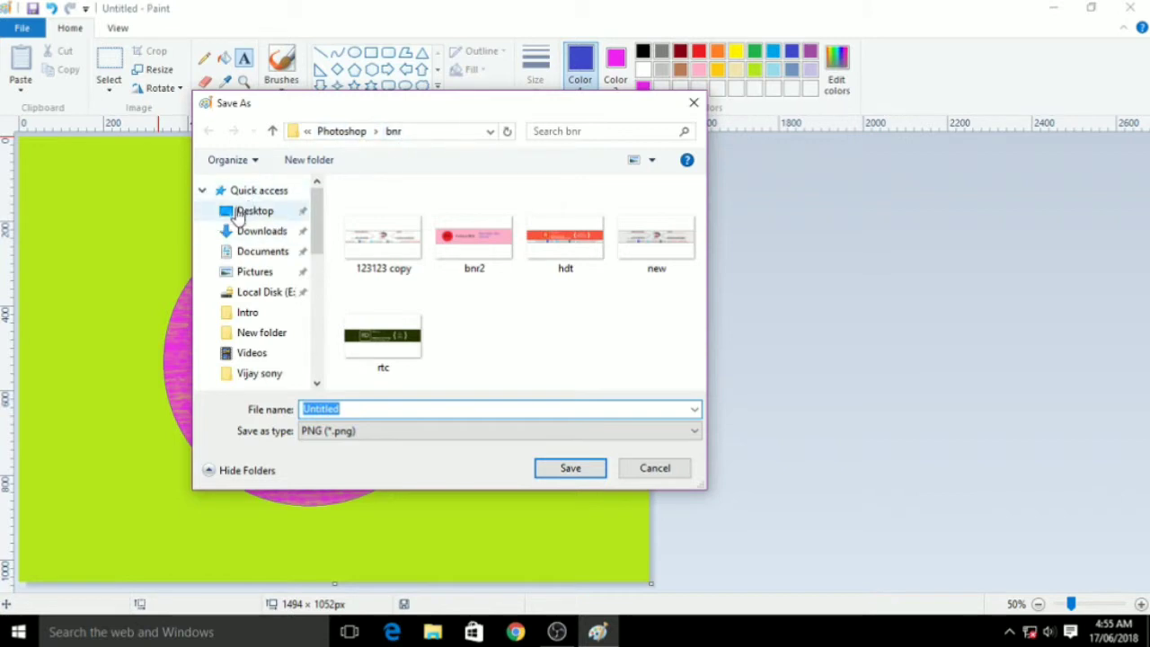
pyautogui.click(250, 212)
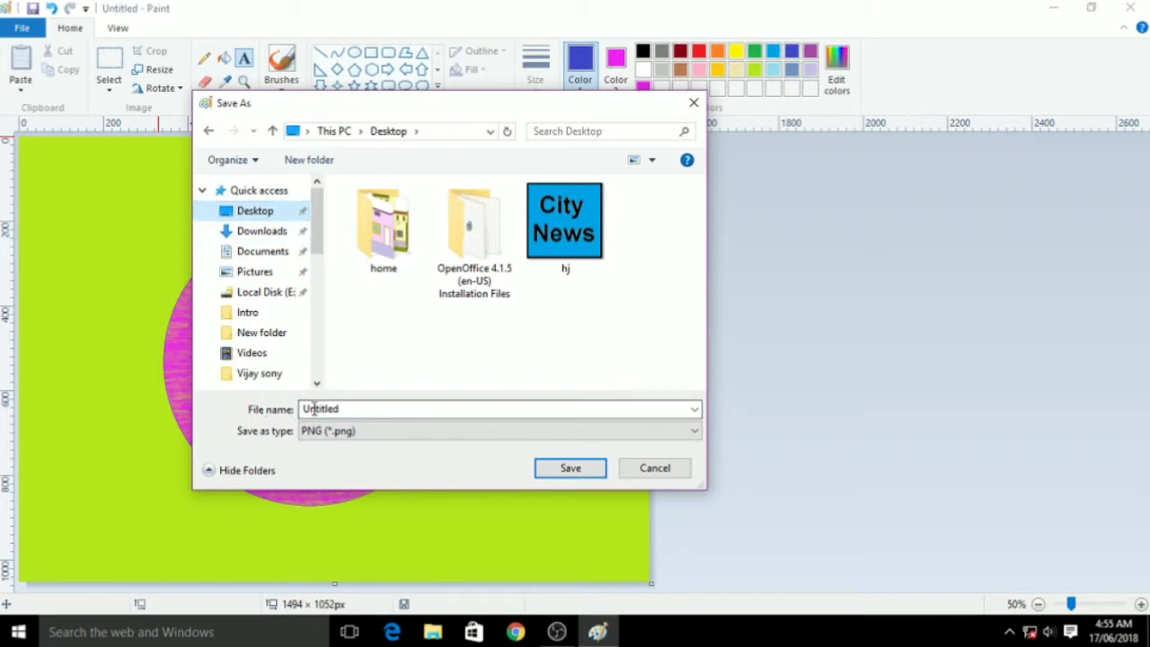
pyautogui.doubleClick(348, 408)
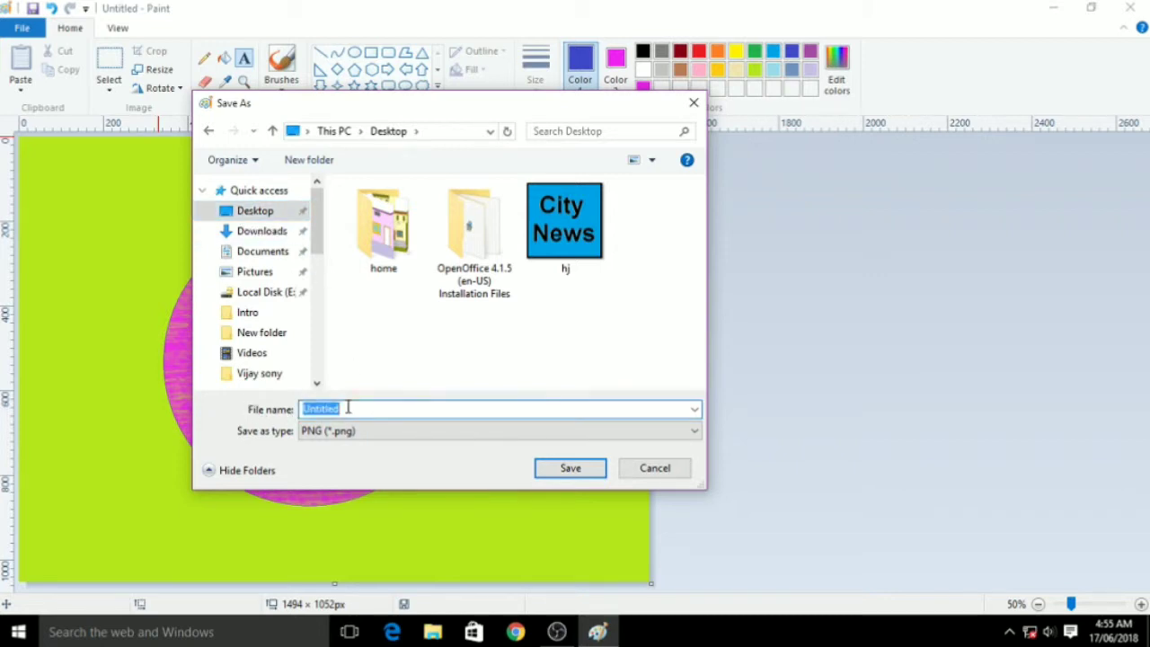
pyautogui.write('raj')
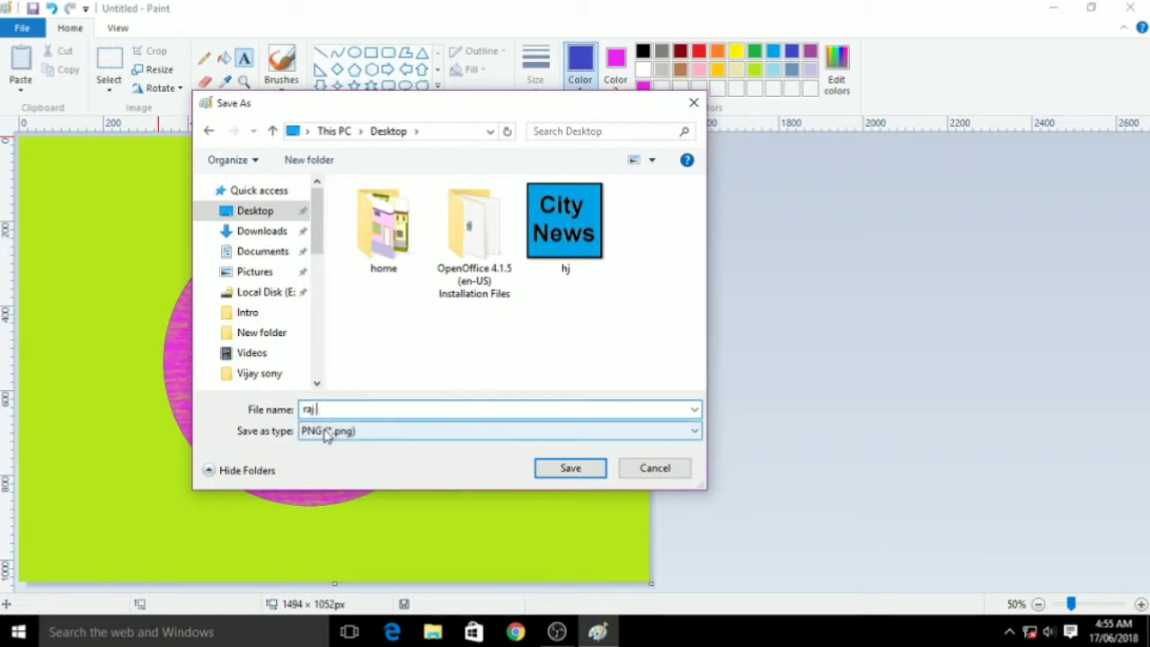
pyautogui.click(355, 433)
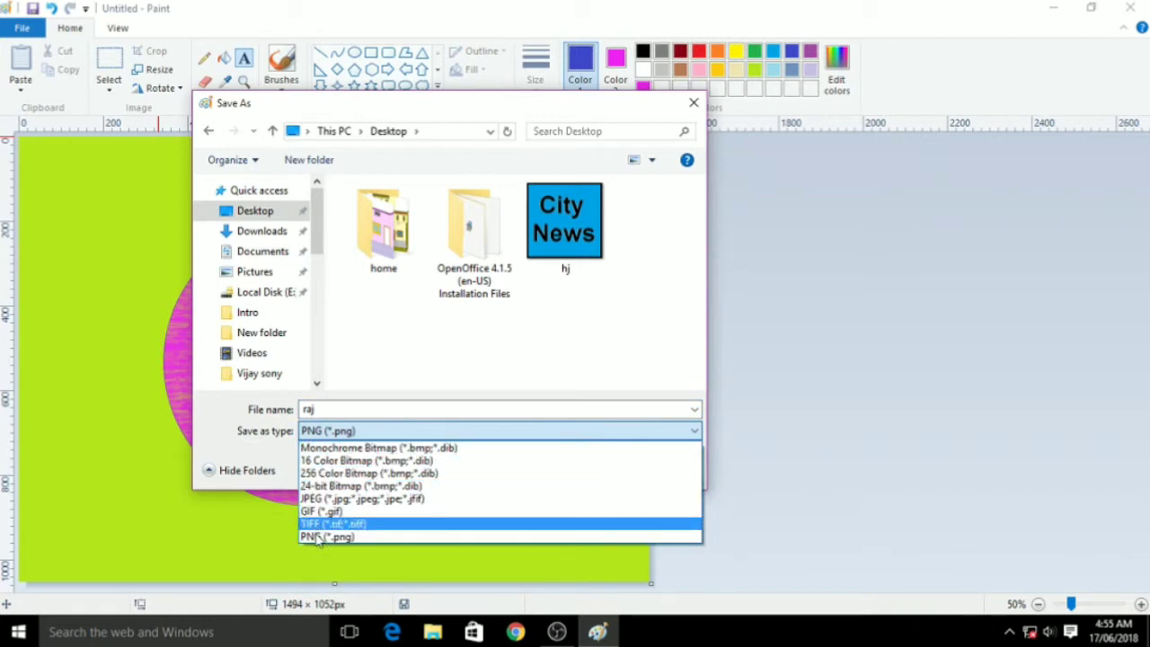
pyautogui.click(318, 536)
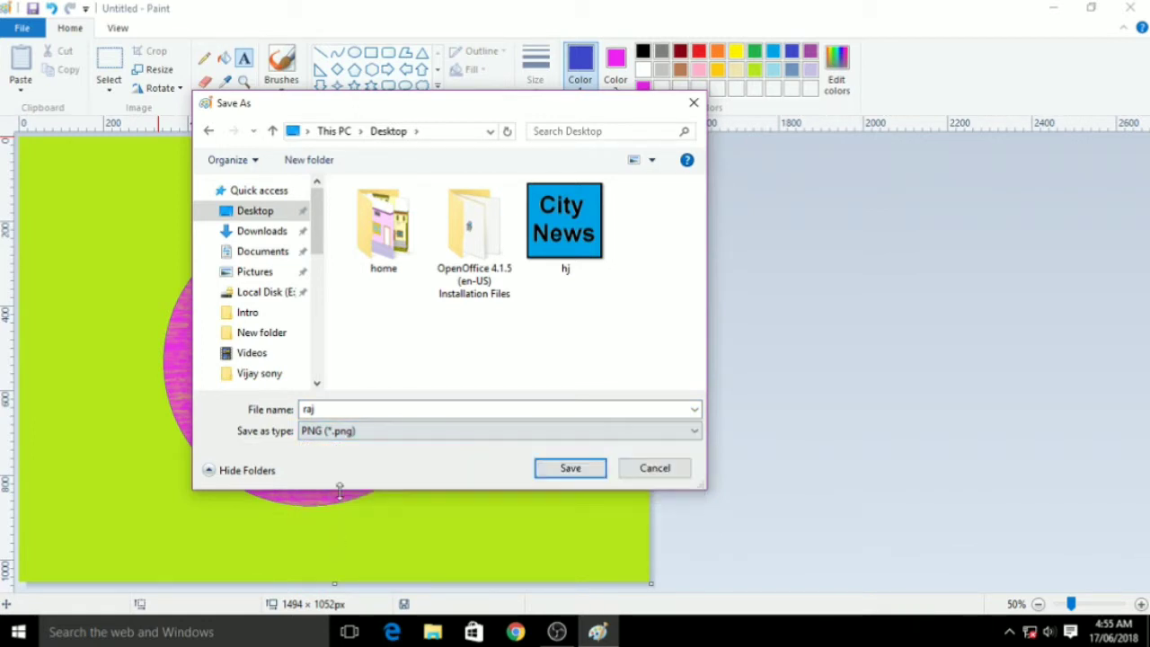
pyautogui.click(568, 470)
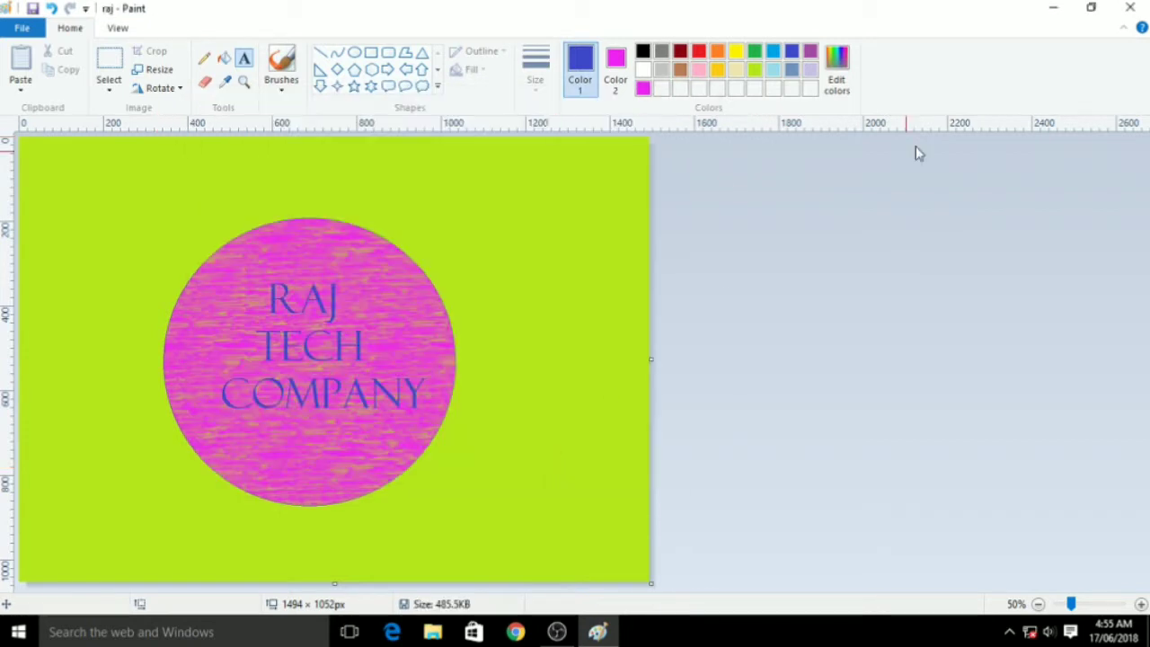
# Close Paint and preview the saved raj picture from the desktop in Photos.
pyautogui.click(1130, 9)
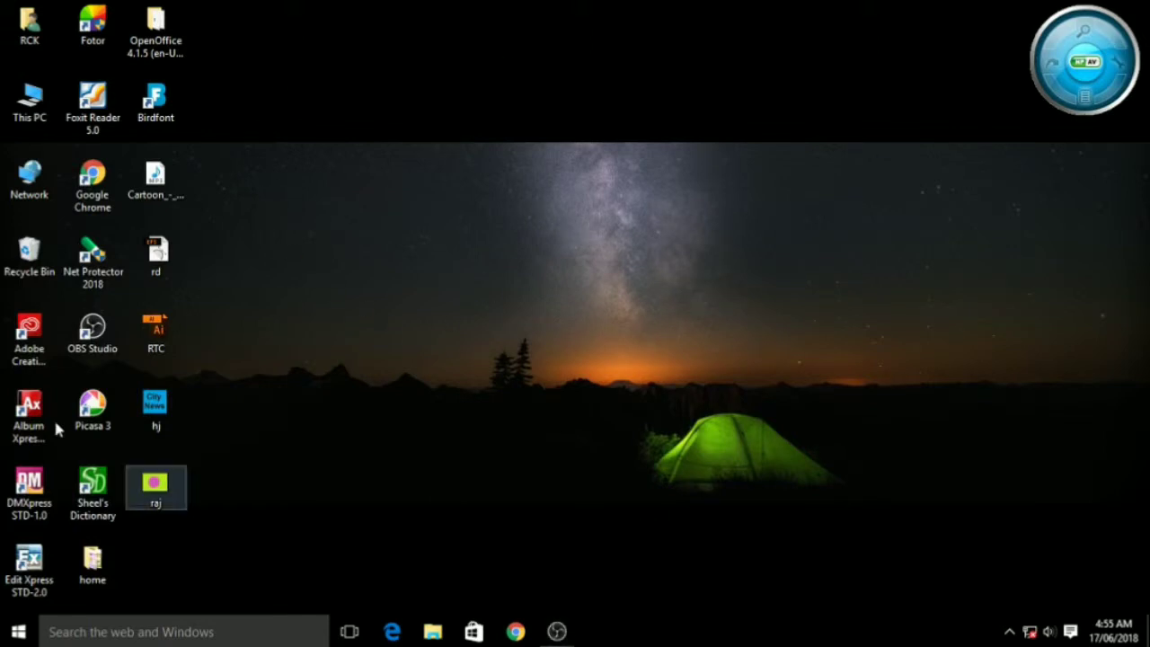
pyautogui.click(154, 494)
pyautogui.doubleClick(153, 488)
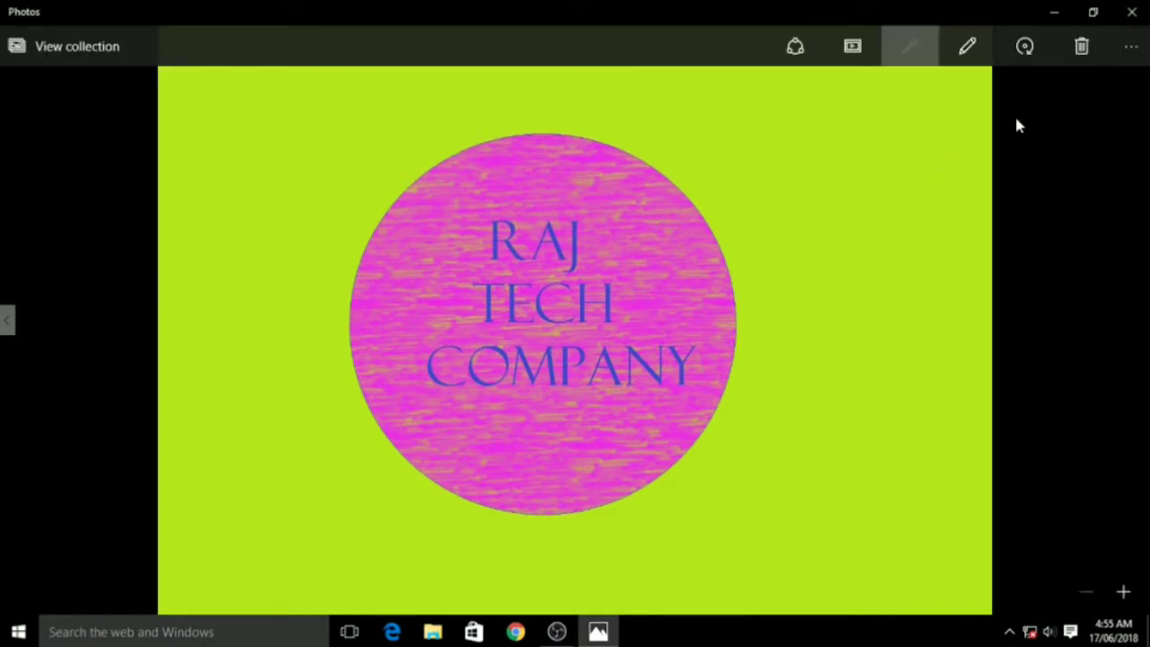
pyautogui.click(1132, 13)
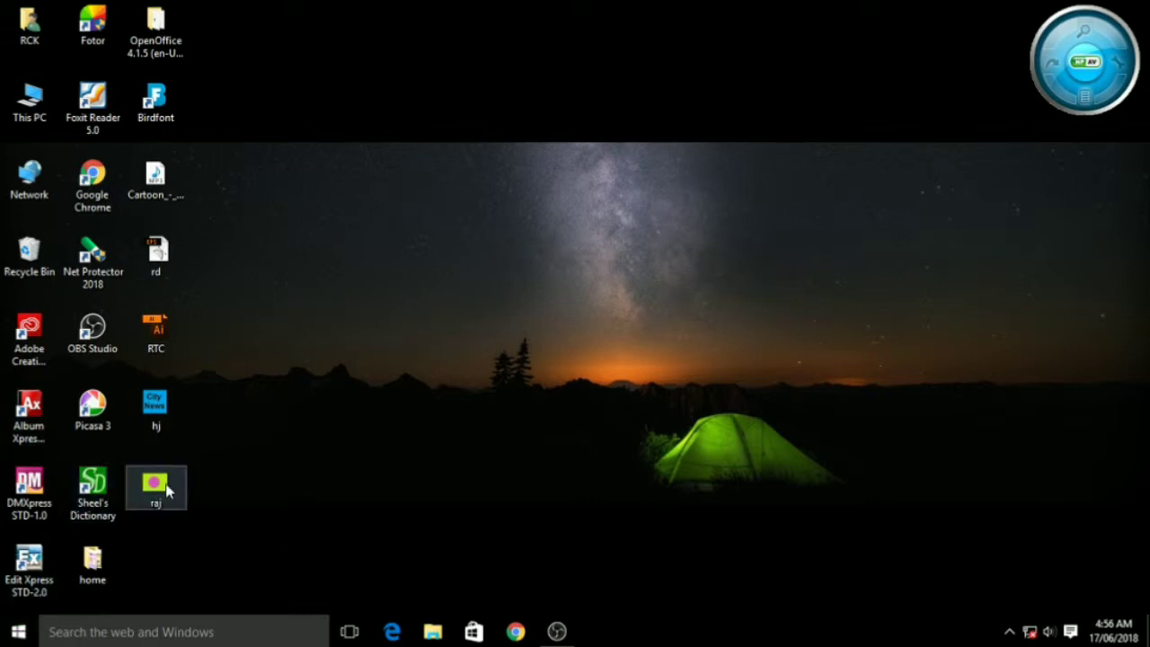
# Open the desktop picture raj for editing in Paint, inspect the whole logo, and close it again.
pyautogui.click(158, 490)
pyautogui.rightClick(157, 487)
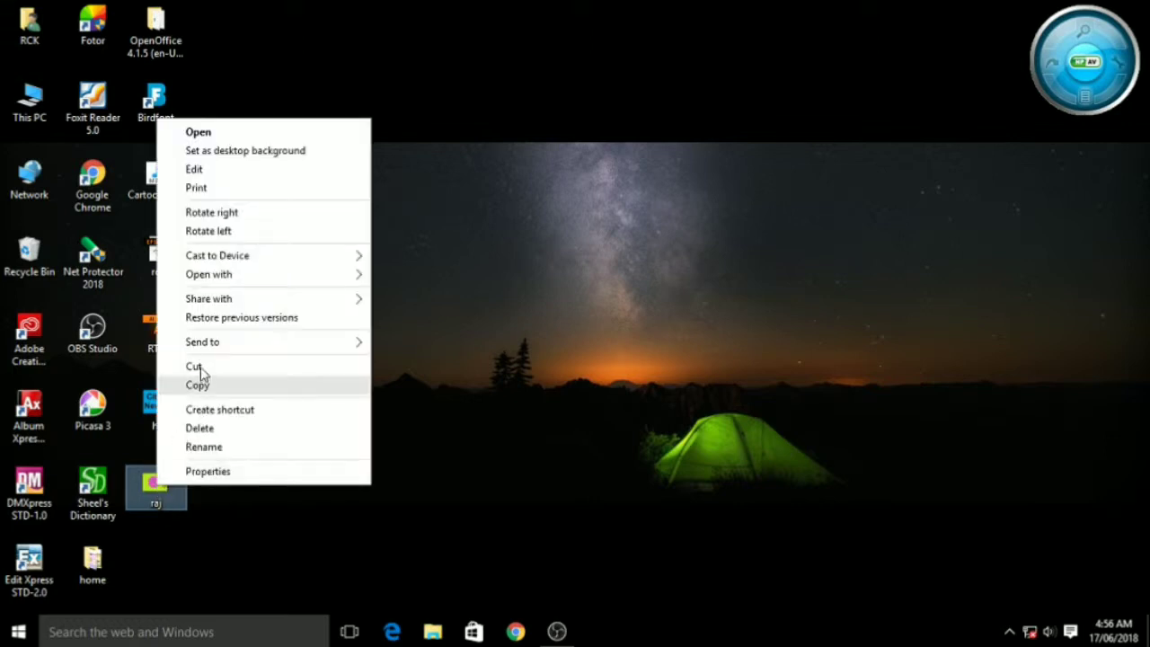
pyautogui.click(229, 170)
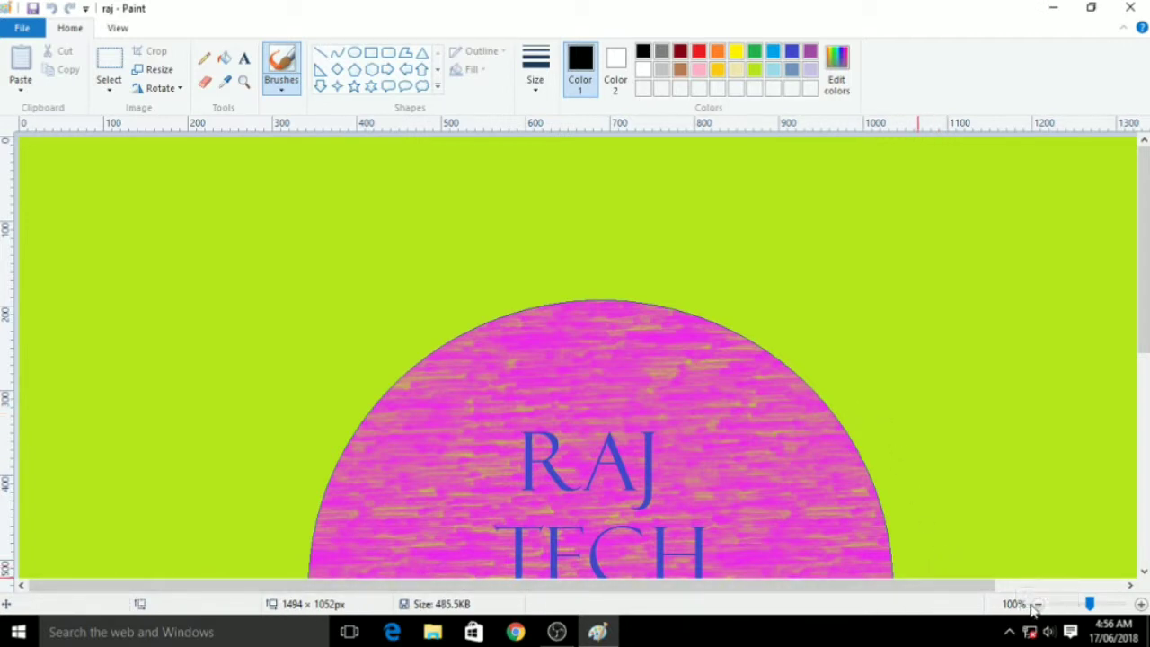
pyautogui.moveTo(1092, 607); pyautogui.dragTo(1047, 605)
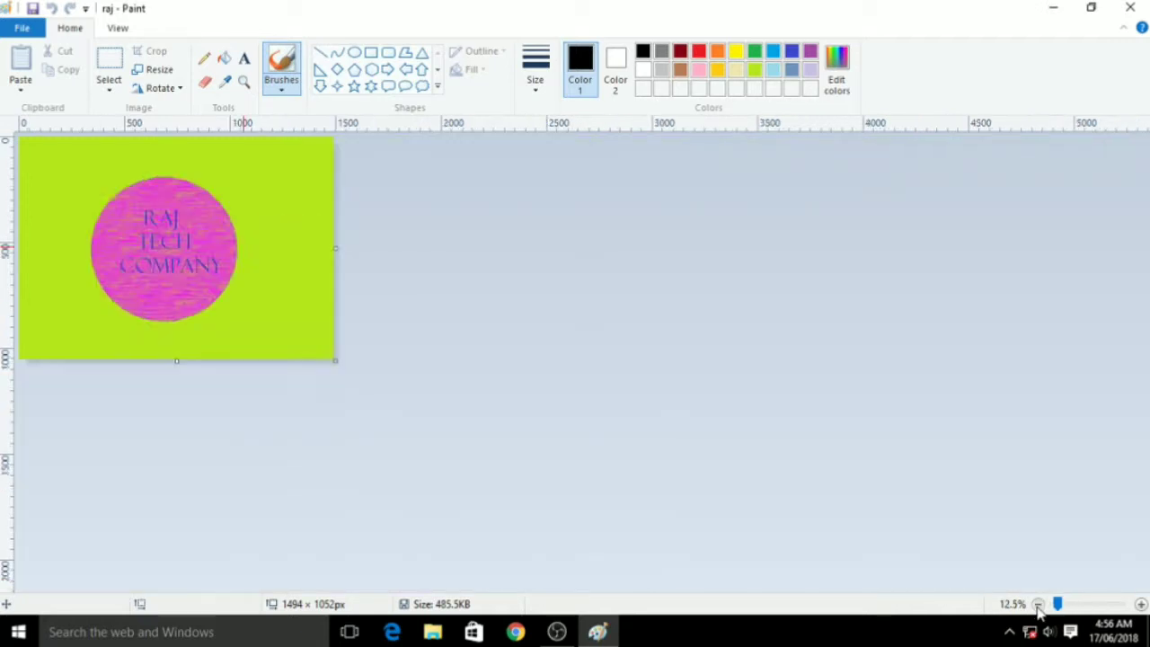
pyautogui.click(1141, 605)
pyautogui.click(1140, 604)
pyautogui.click(1140, 604)
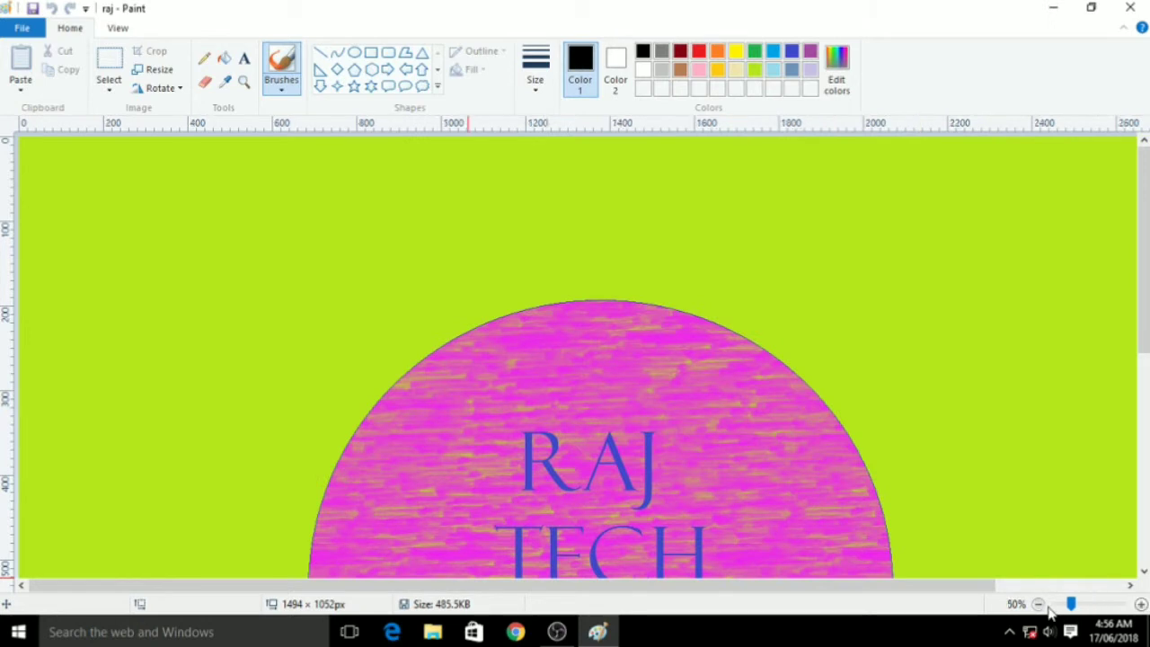
pyautogui.click(1038, 604)
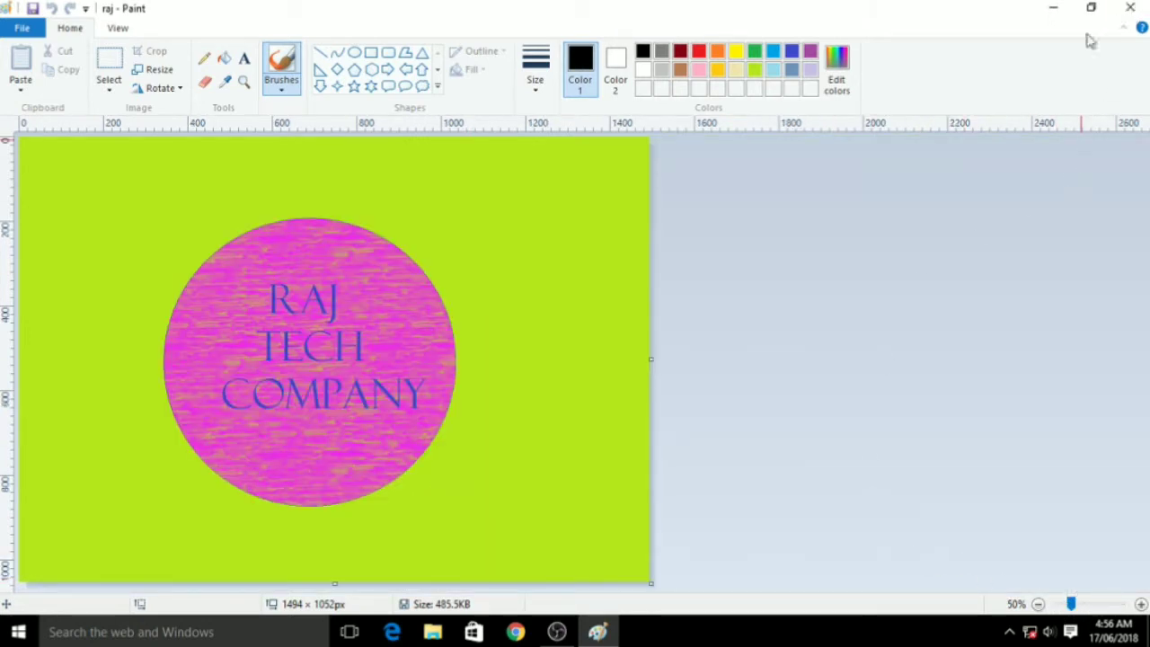
pyautogui.click(1130, 8)
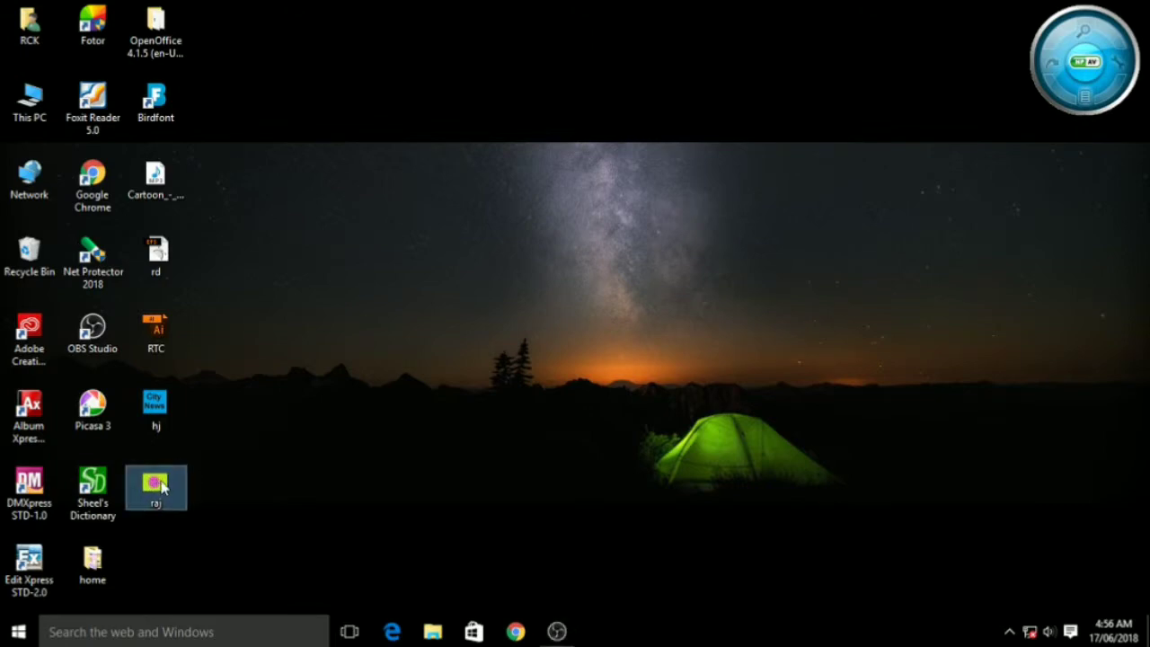
# Launch Paint again with a blank canvas.
pyautogui.click(16, 633)
pyautogui.click(16, 632)
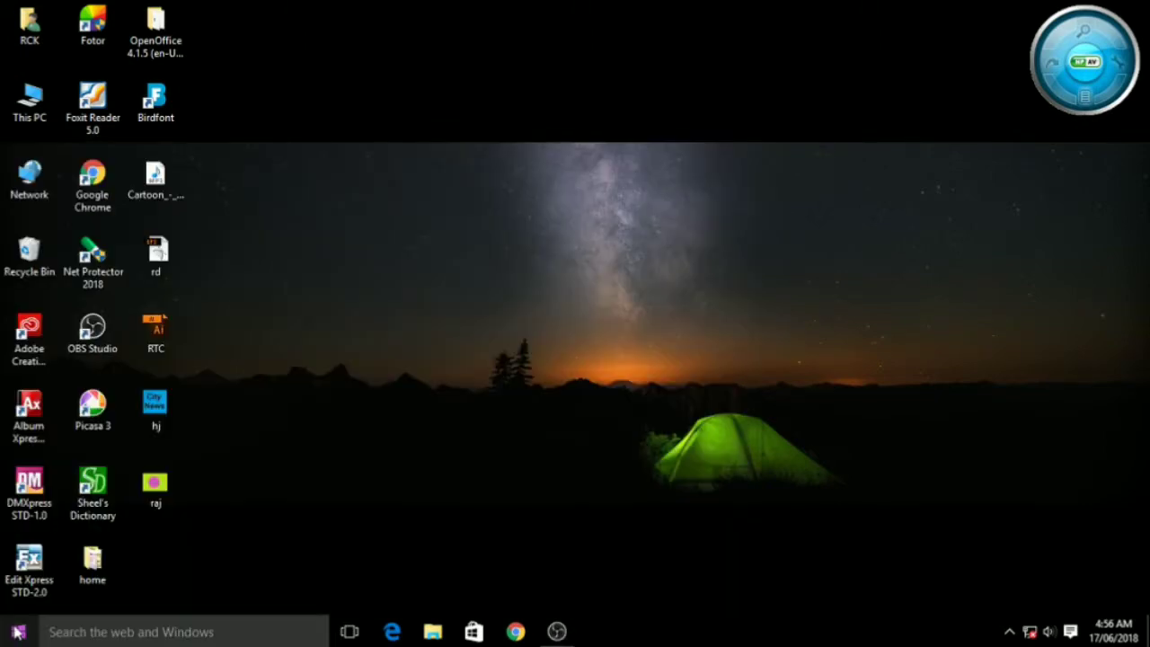
pyautogui.click(16, 632)
pyautogui.click(14, 635)
pyautogui.click(15, 634)
pyautogui.click(51, 239)
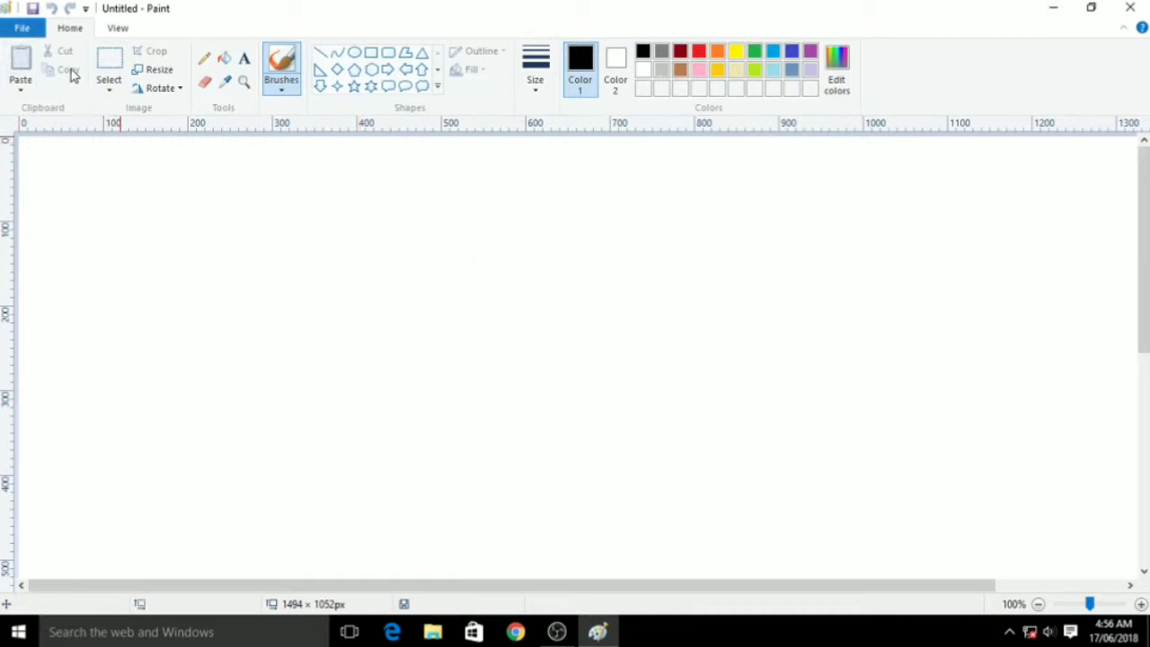
# Open the existing picture raj from the Desktop folder within Paint.
pyautogui.click(23, 34)
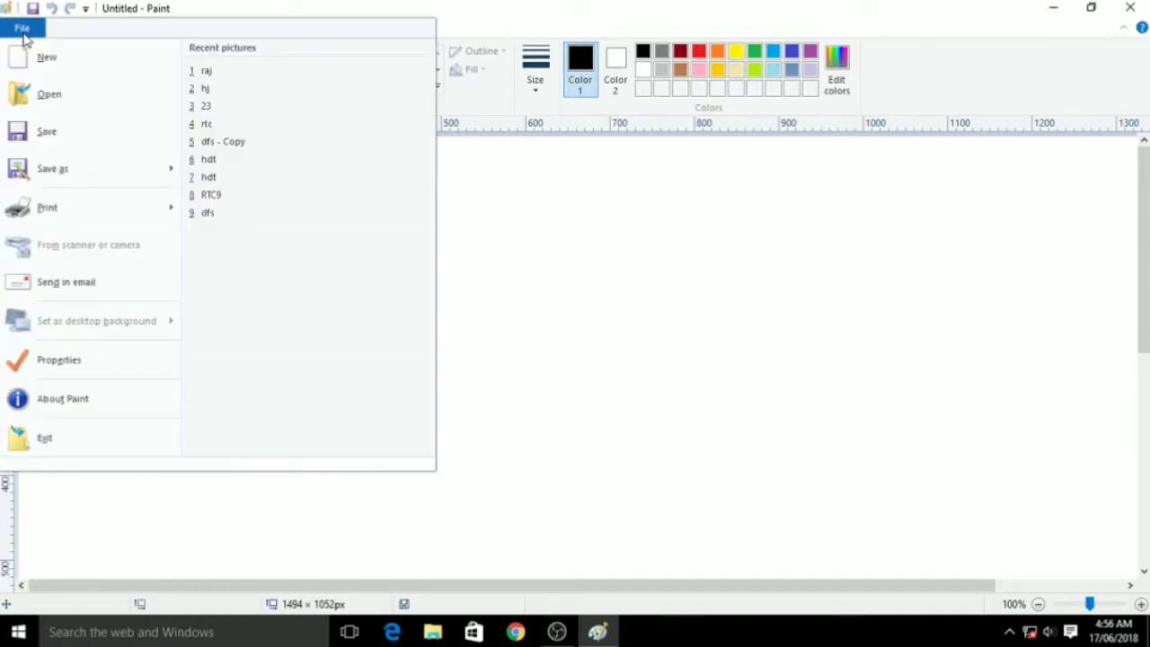
pyautogui.click(49, 95)
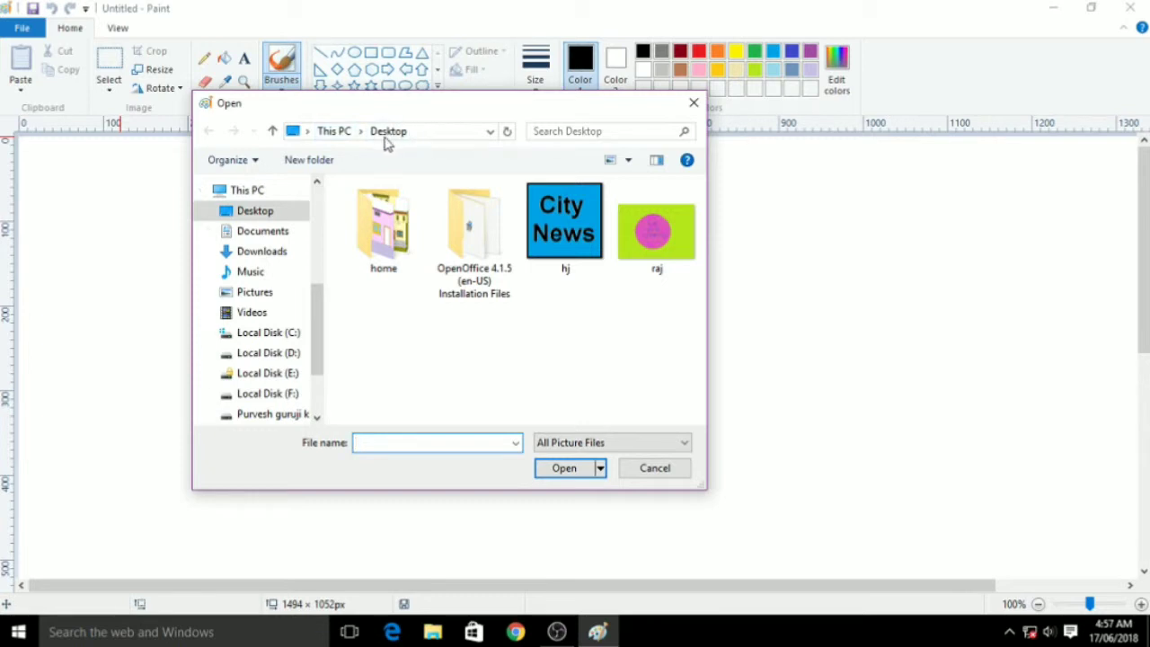
pyautogui.scroll(2, 301, 269)
pyautogui.scroll(-1, 287, 296)
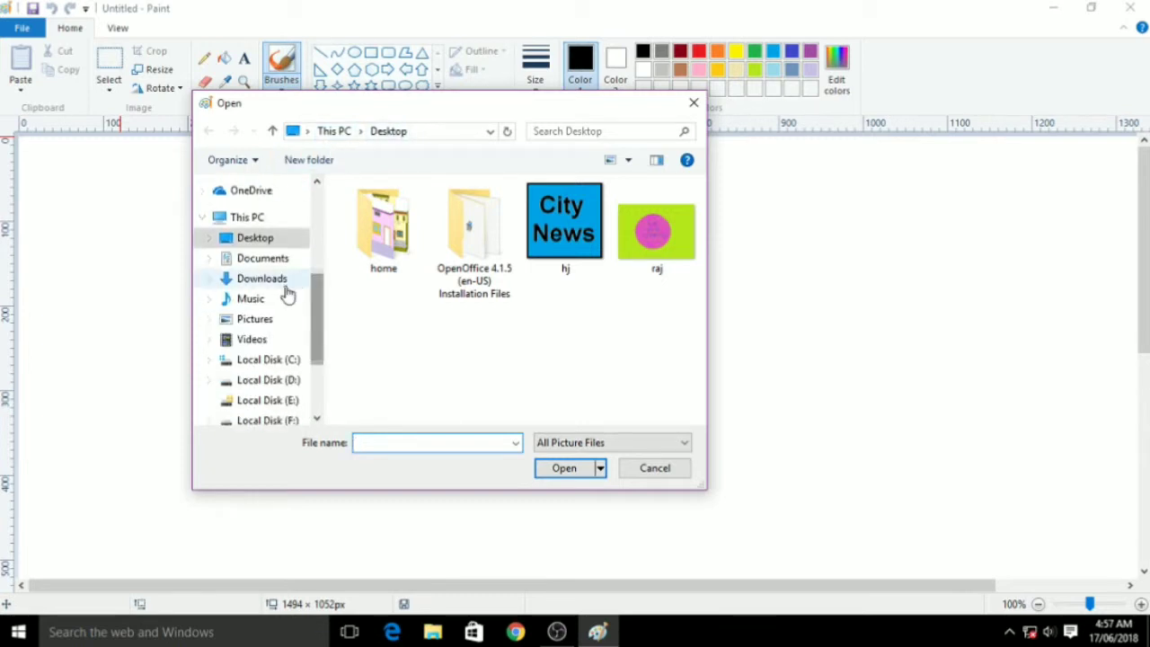
pyautogui.scroll(1, 318, 310)
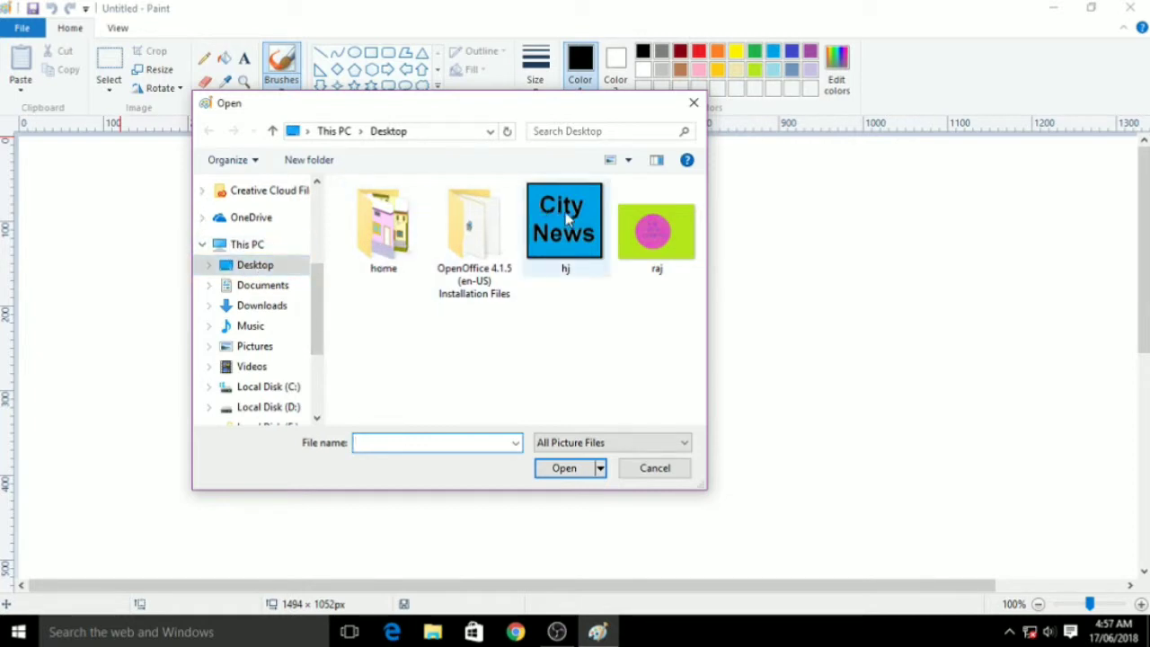
pyautogui.click(665, 224)
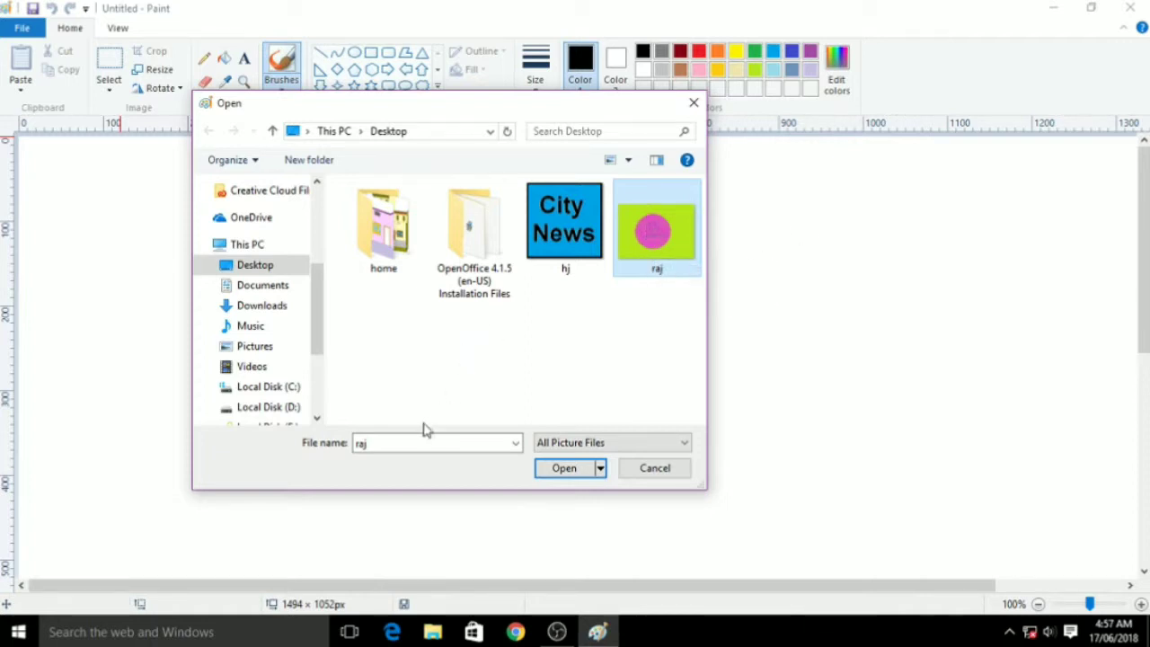
pyautogui.click(568, 469)
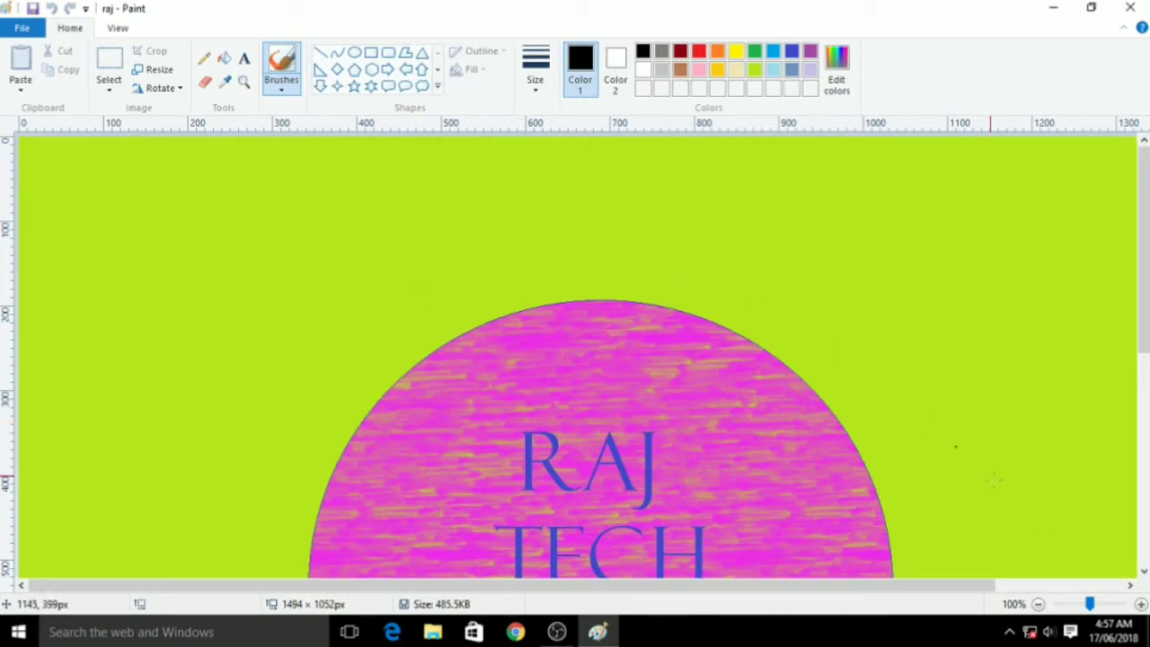
pyautogui.click(1036, 602)
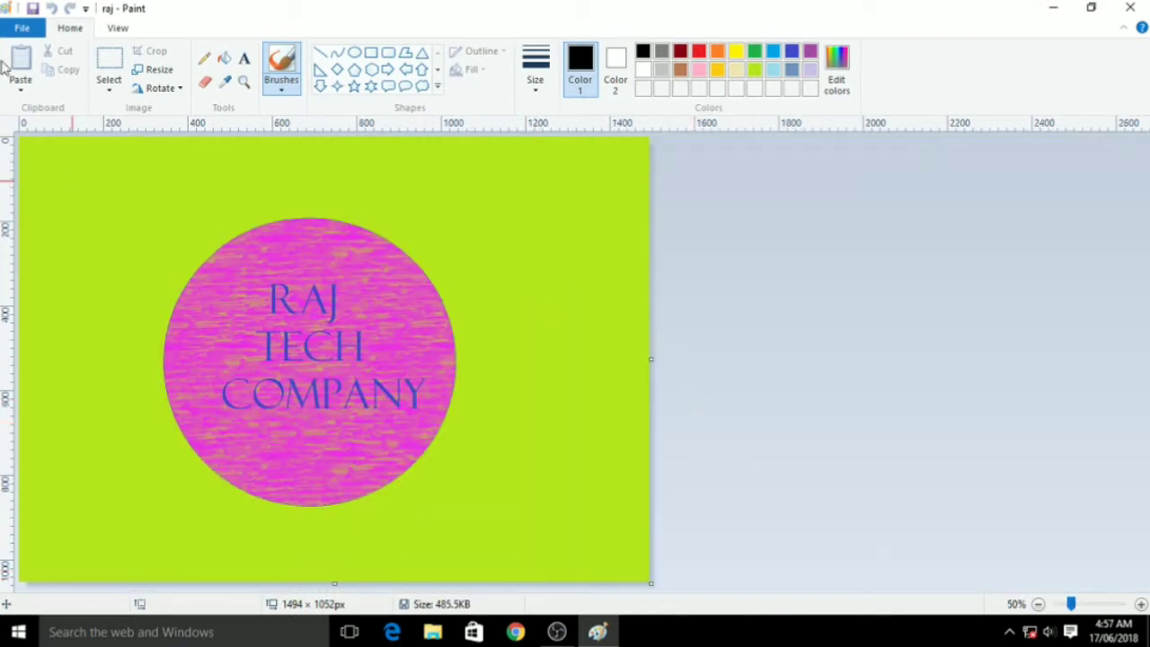
# Create a new blank picture in place of the open raj picture.
pyautogui.click(23, 28)
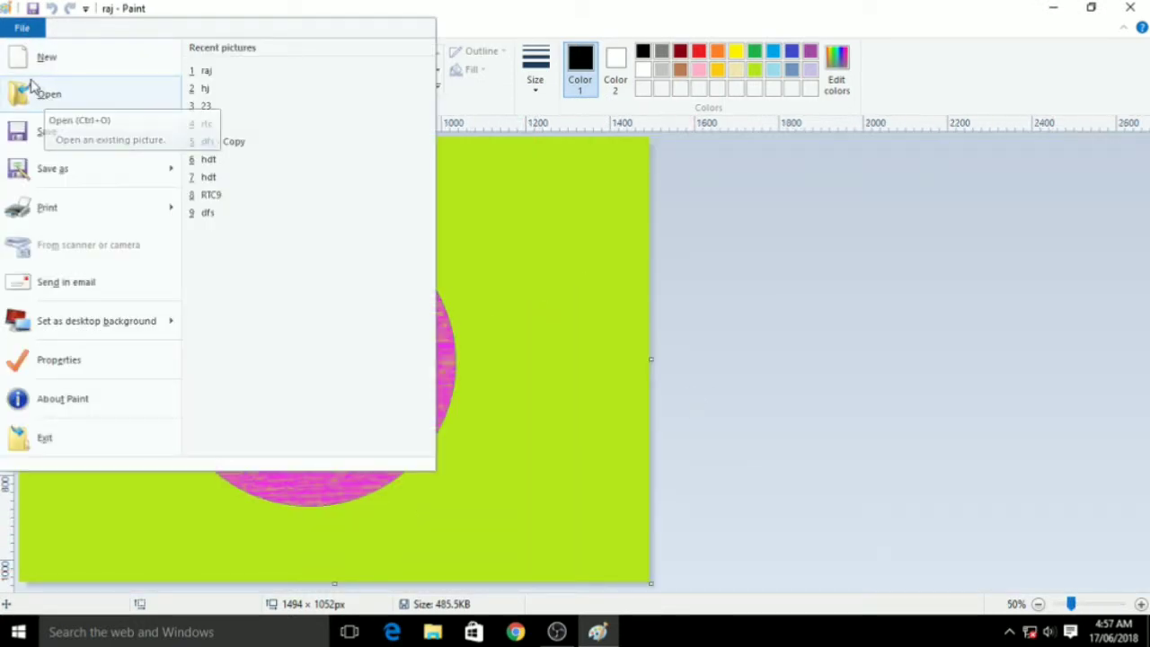
pyautogui.click(796, 264)
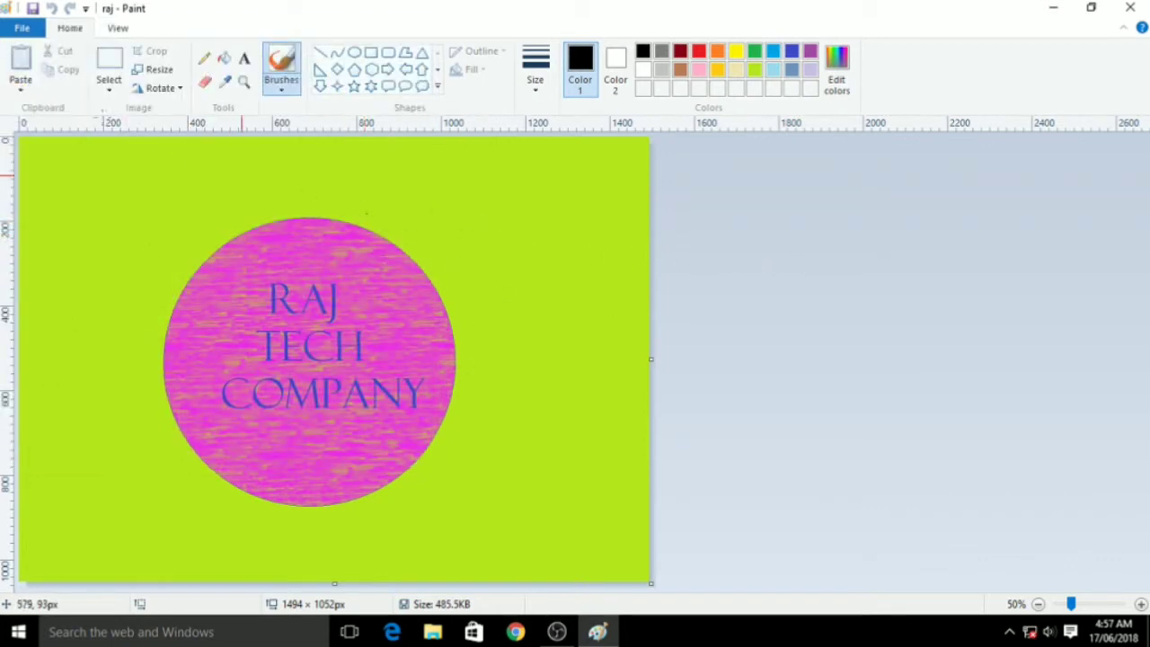
pyautogui.click(24, 29)
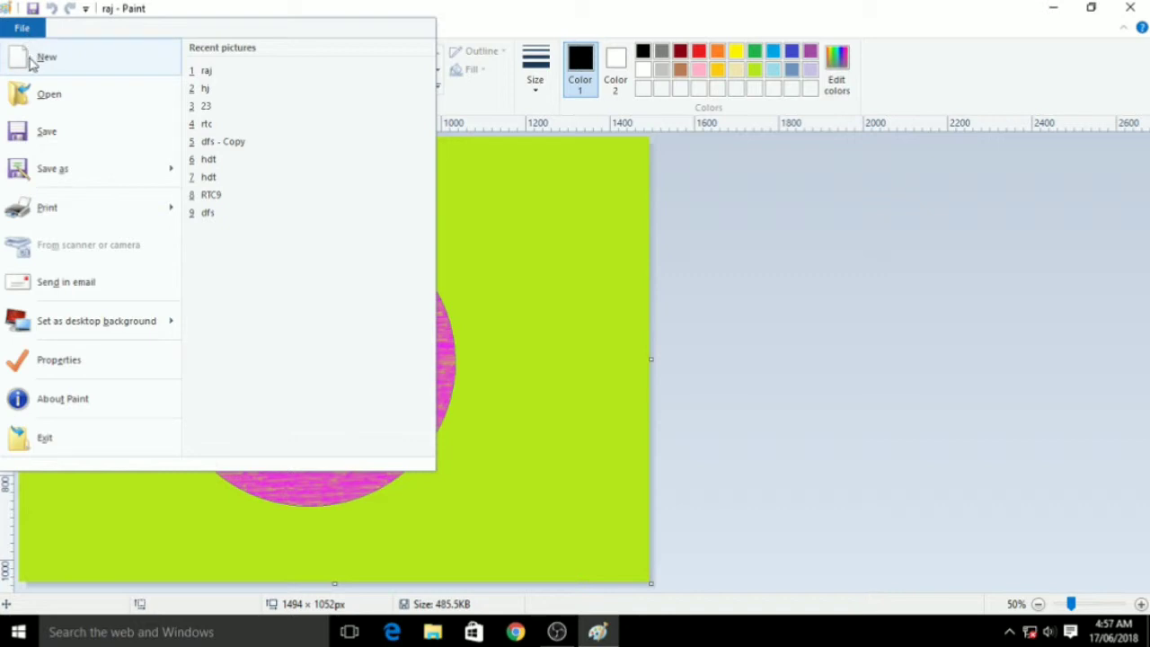
pyautogui.click(31, 60)
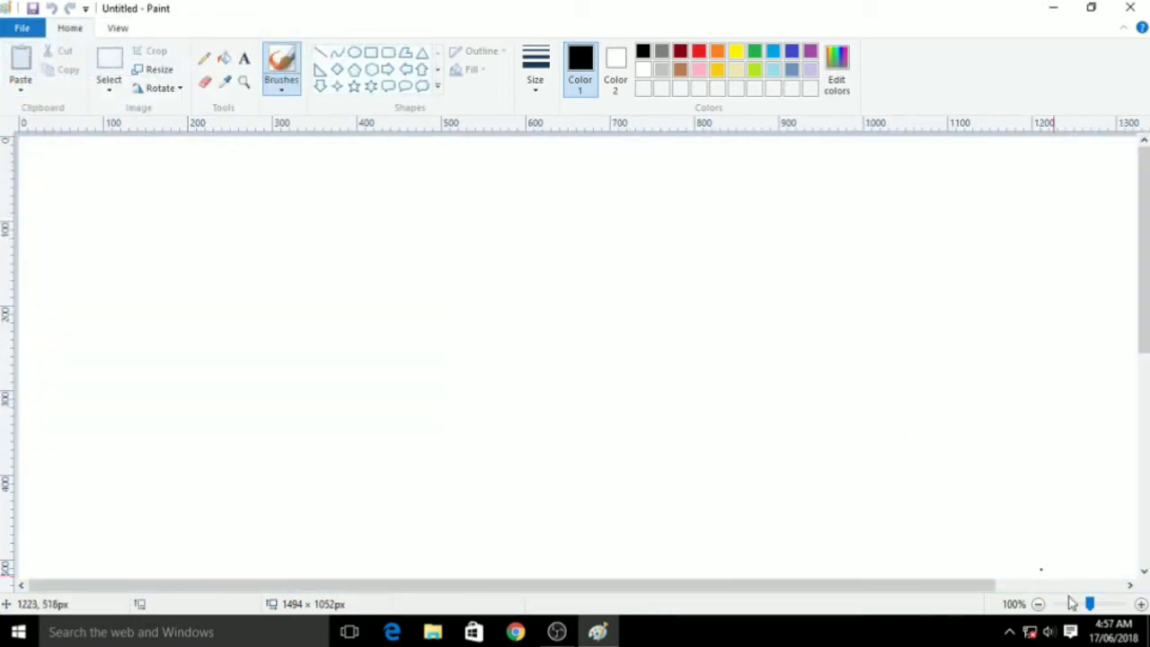
pyautogui.moveTo(1089, 604); pyautogui.dragTo(1071, 603)
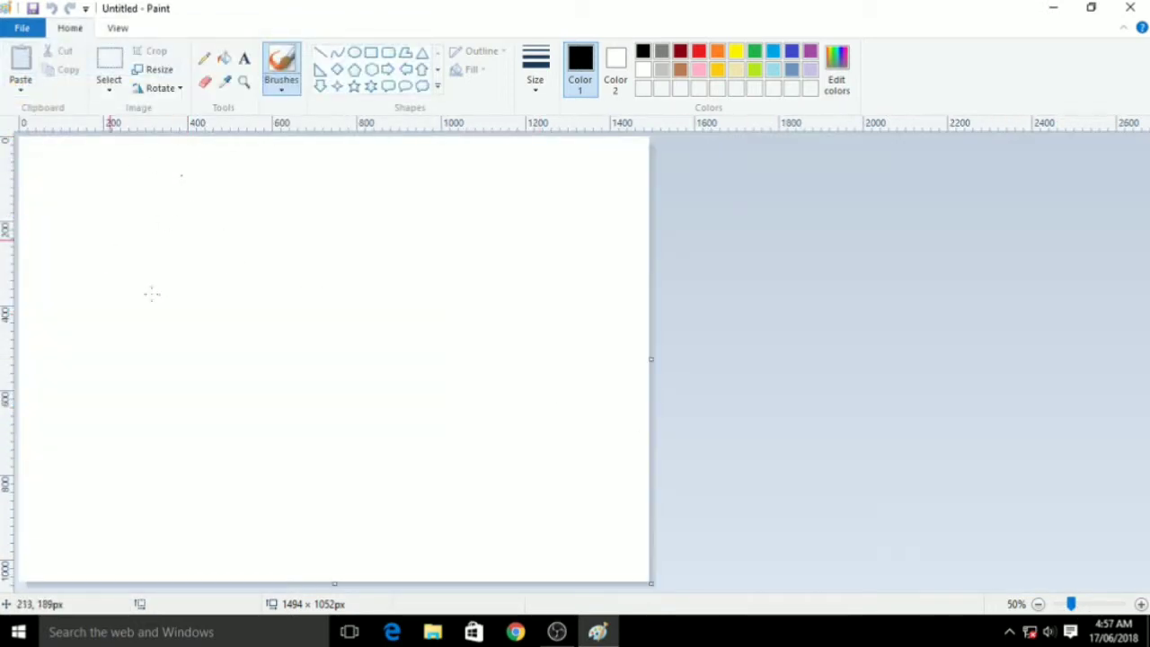
pyautogui.click(23, 29)
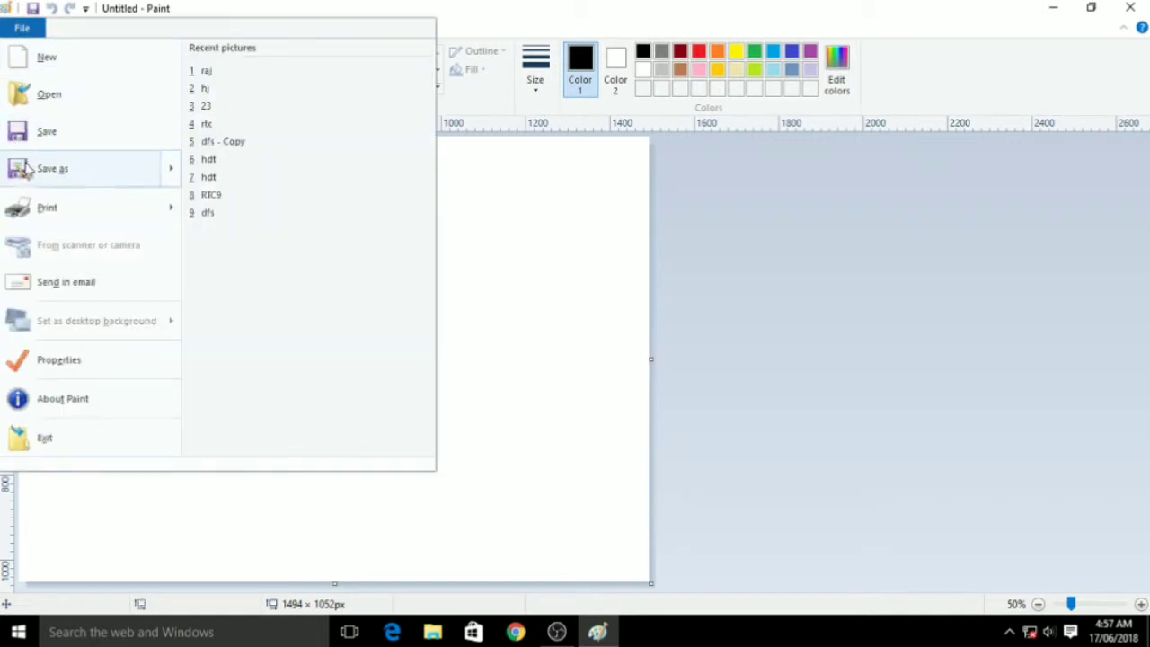
pyautogui.moveTo(90, 169)
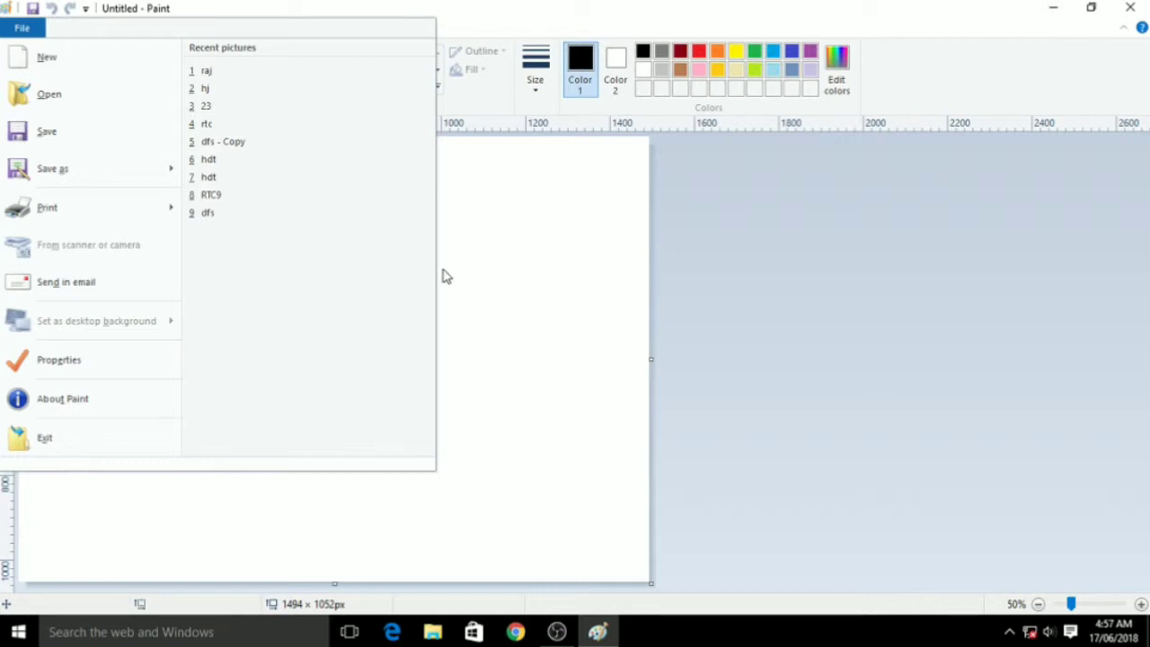
# Minimize Paint, examine the file options of the picture raj on the desktop, and refresh the desktop.
pyautogui.click(1057, 9)
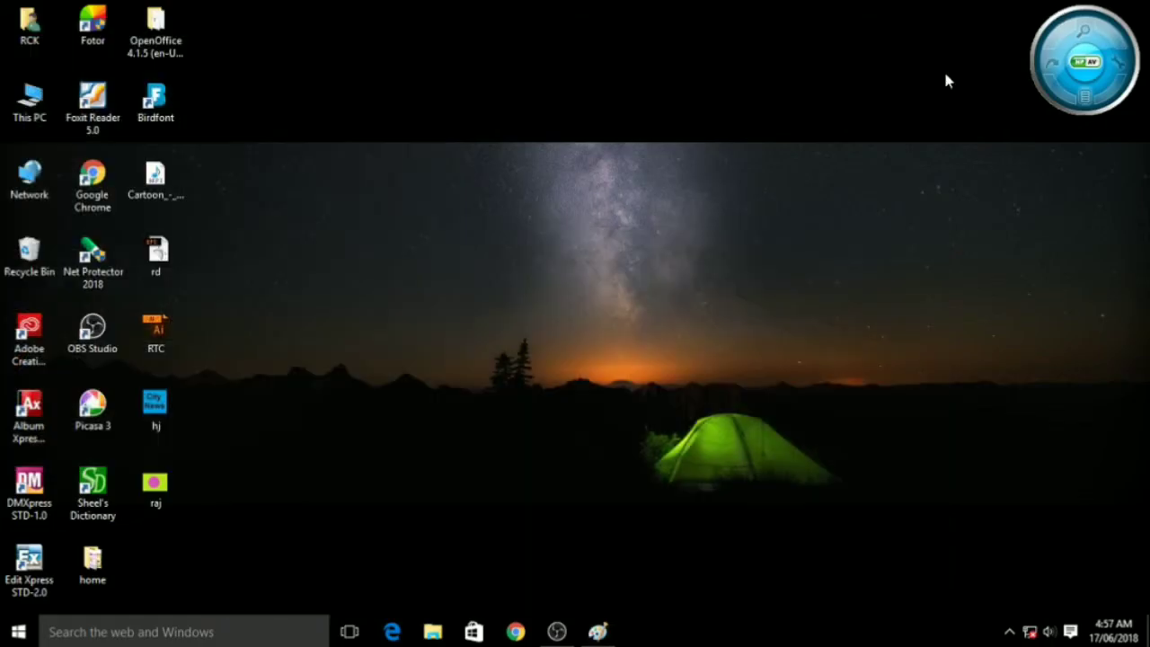
pyautogui.rightClick(415, 216)
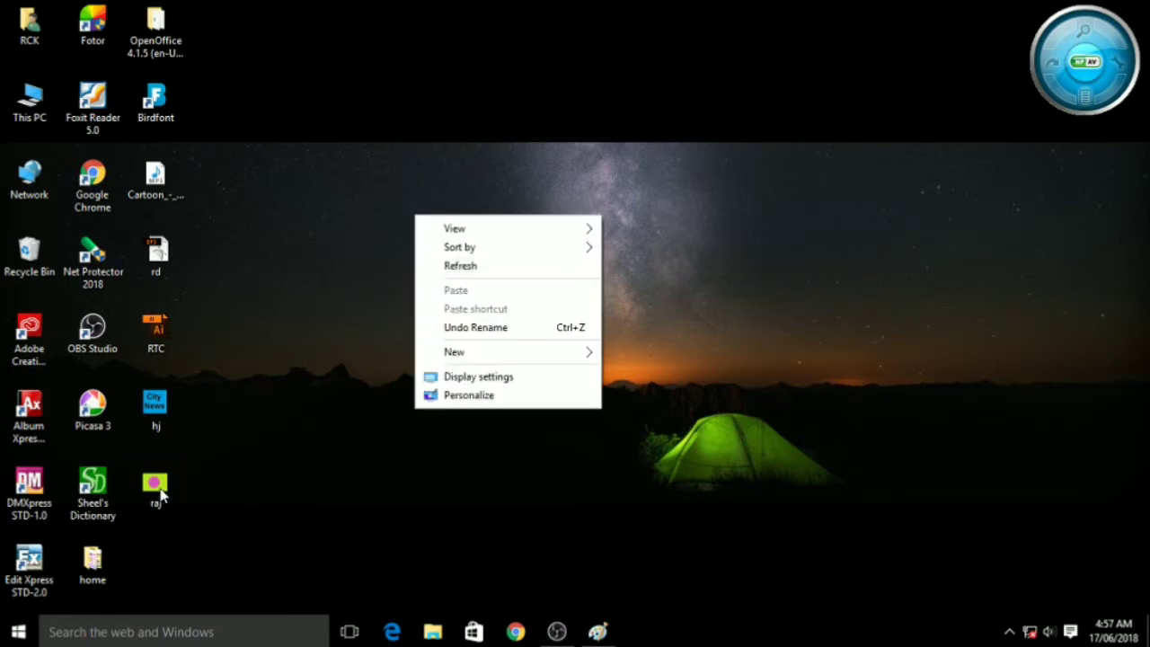
pyautogui.click(158, 490)
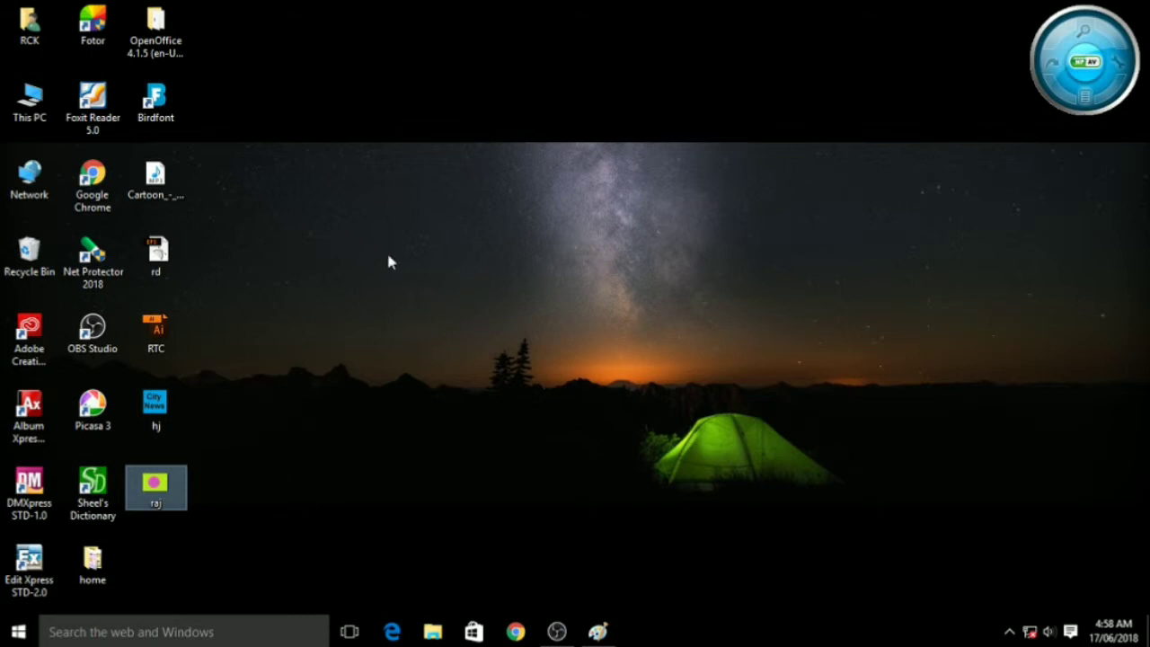
pyautogui.rightClick(388, 261)
pyautogui.click(169, 480)
pyautogui.rightClick(169, 478)
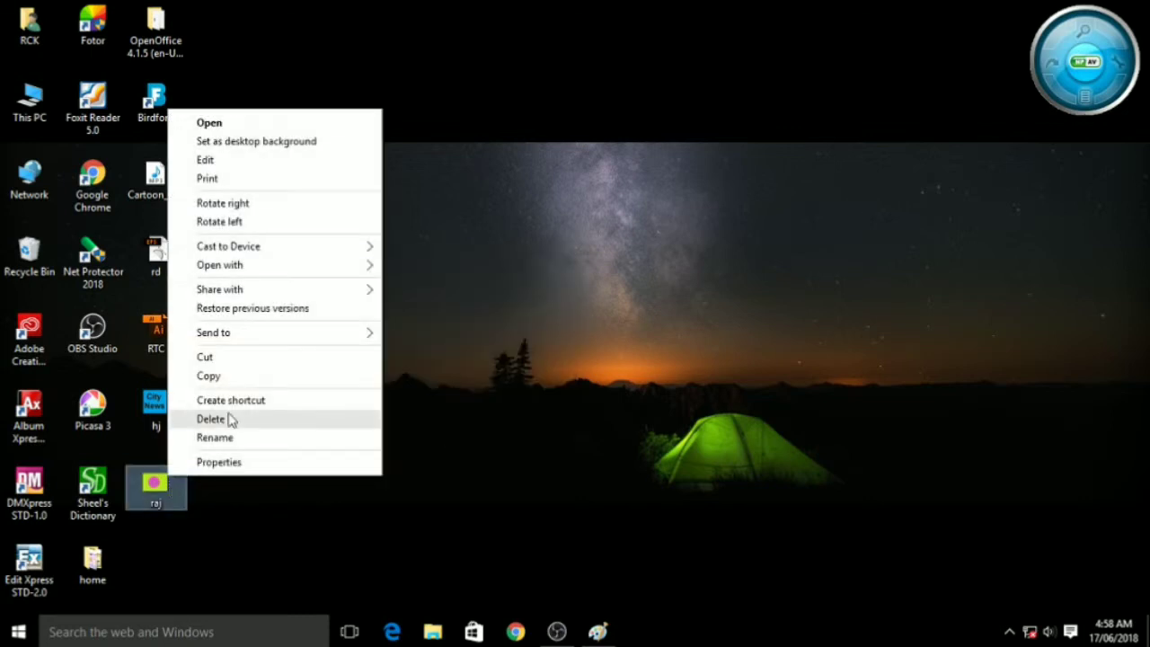
pyautogui.click(570, 392)
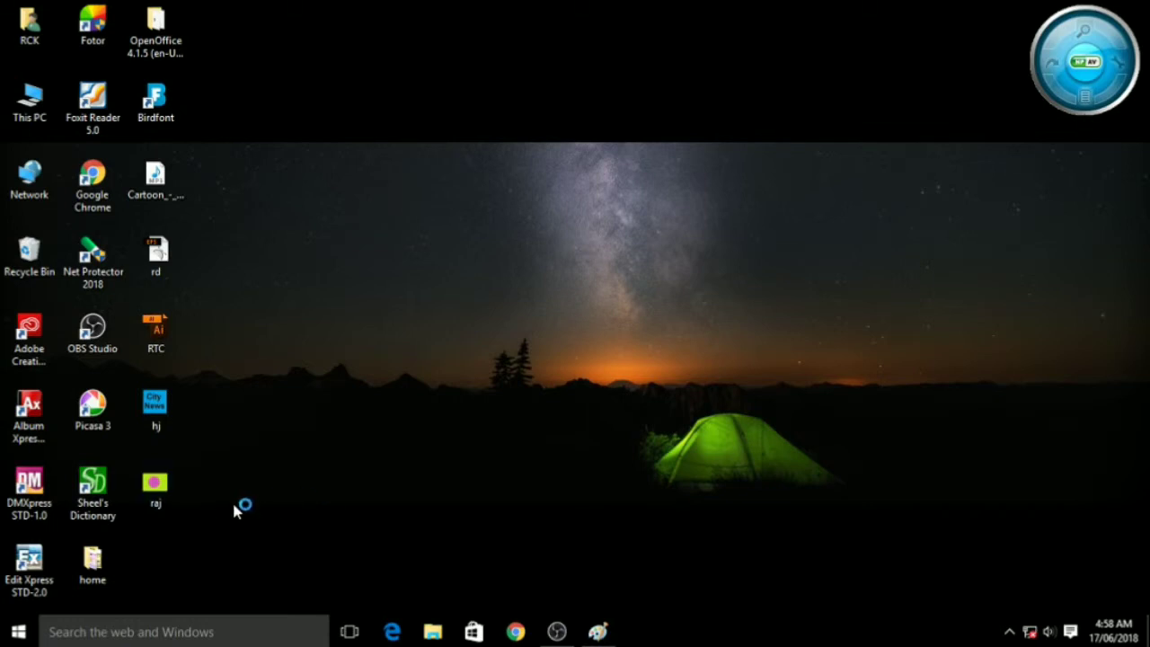
pyautogui.rightClick(377, 279)
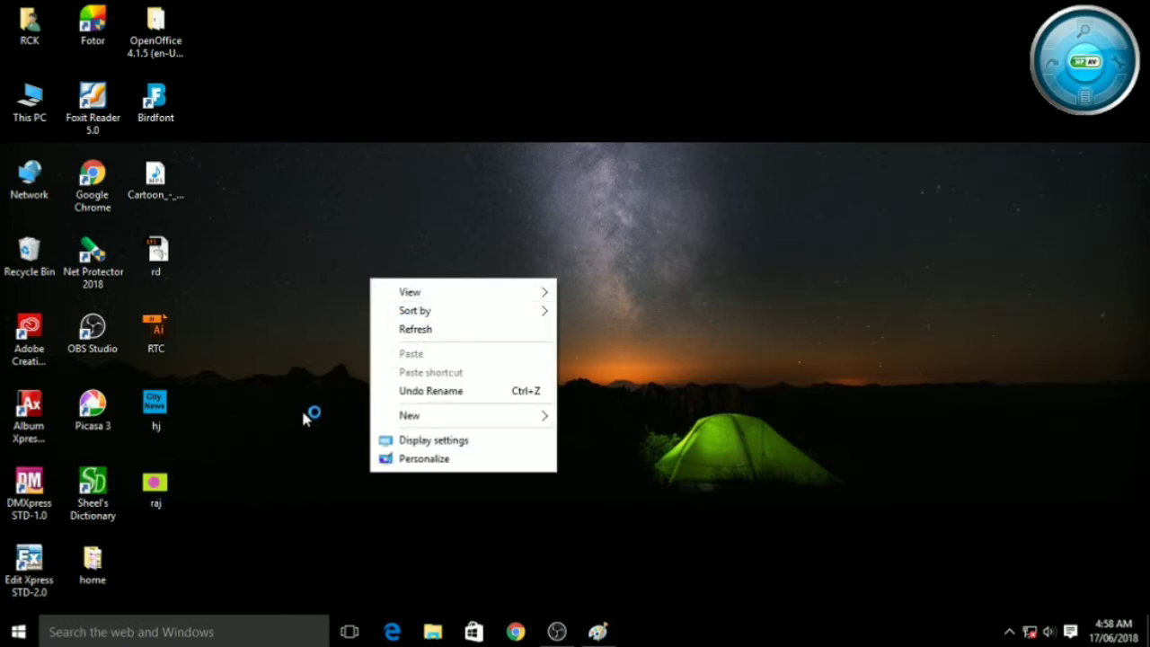
pyautogui.click(406, 330)
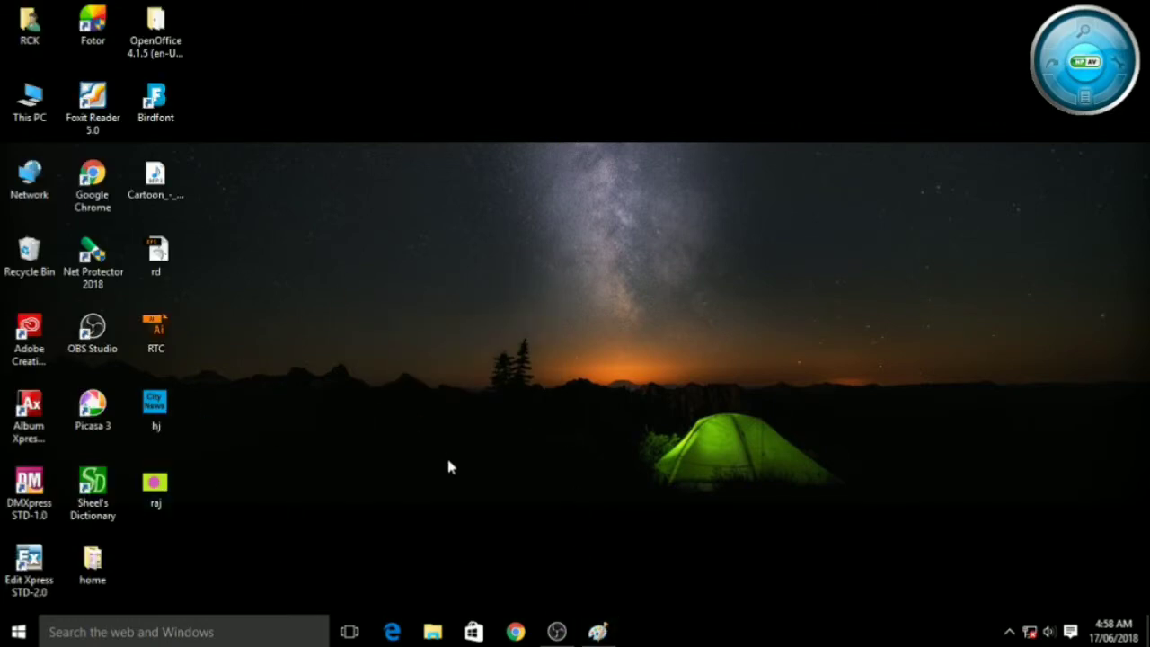
# Return to Paint and open the picture raj from the Desktop folder.
pyautogui.click(598, 632)
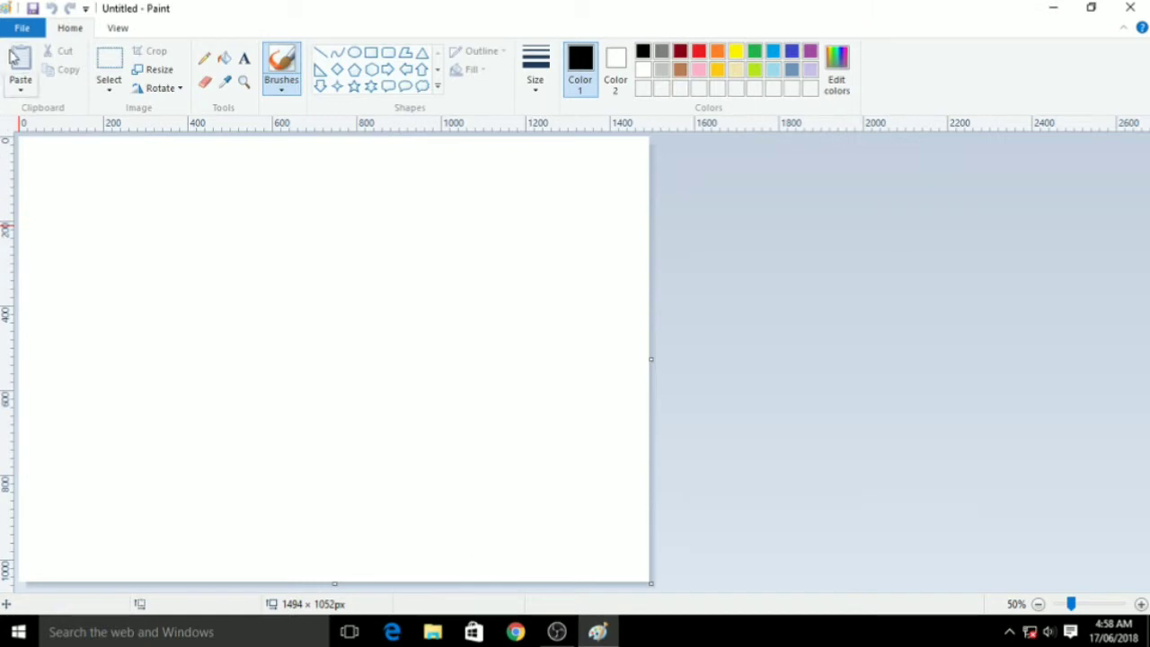
pyautogui.click(275, 79)
pyautogui.click(16, 28)
pyautogui.click(40, 95)
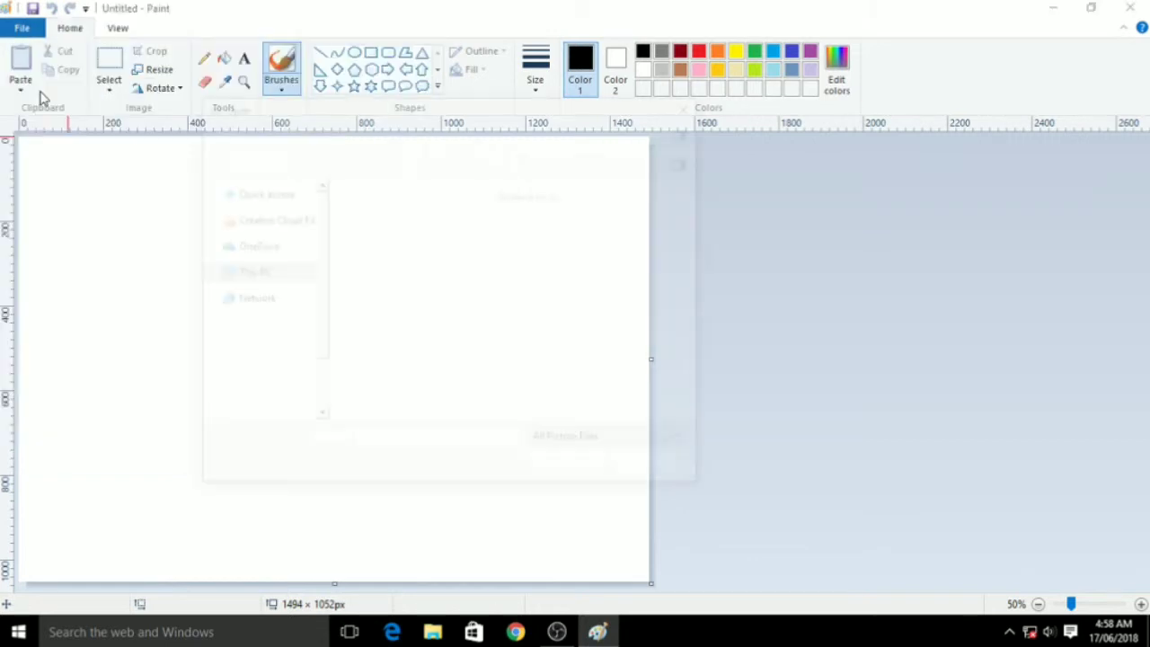
pyautogui.click(636, 265)
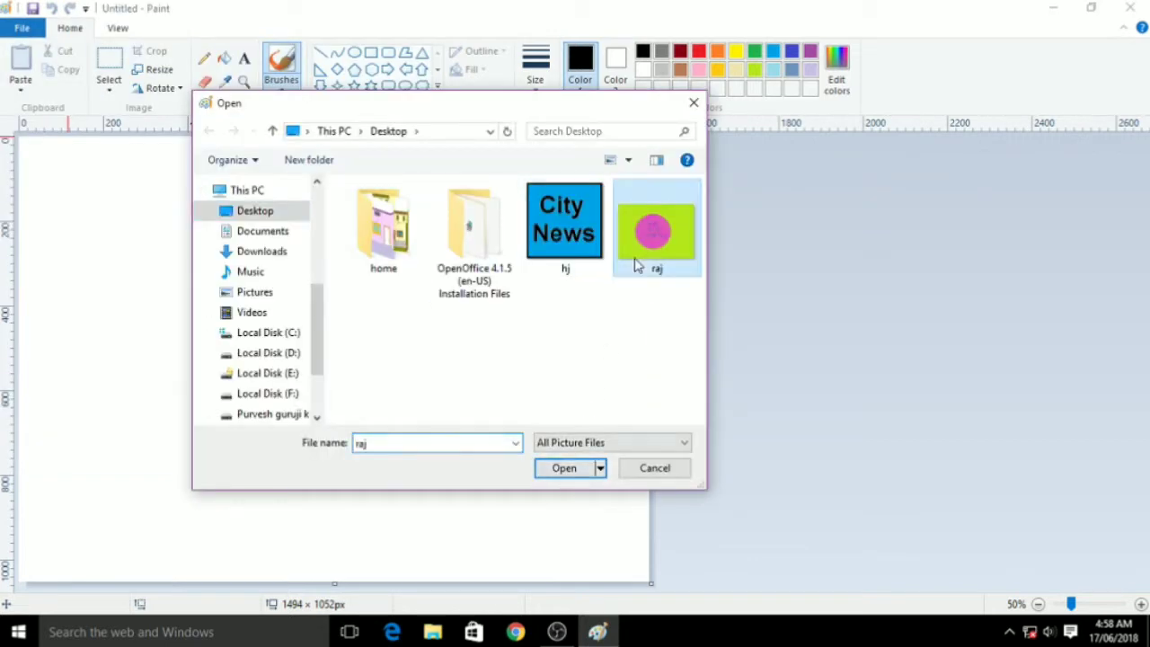
pyautogui.click(584, 473)
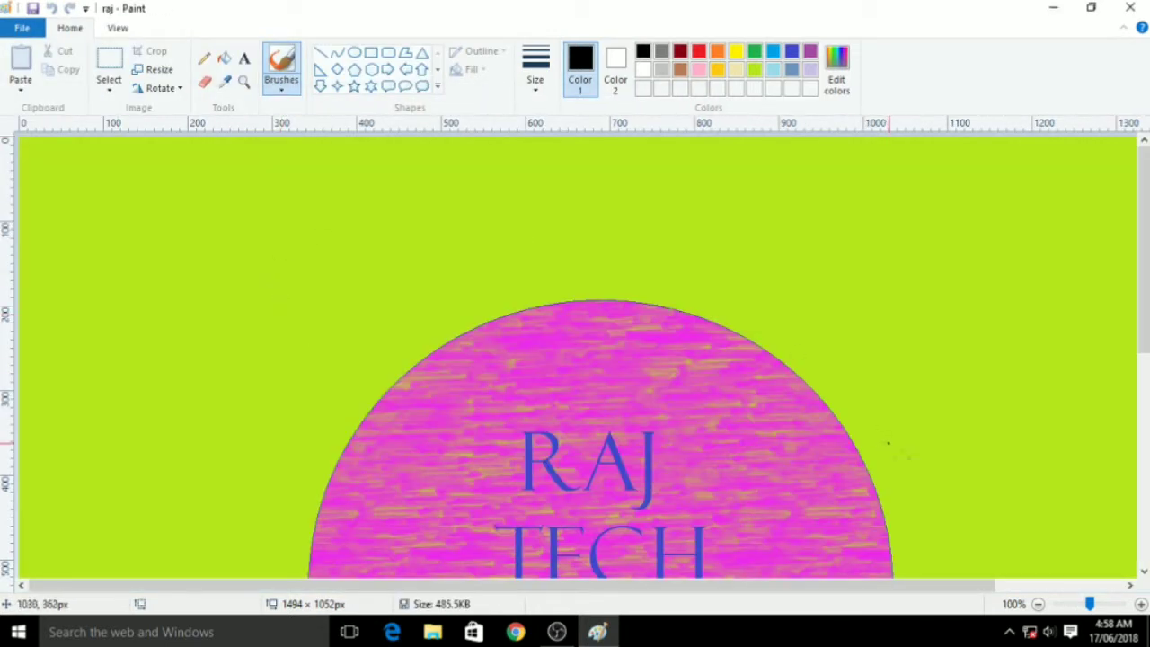
# Fill the lime background around the logo circle with light turquoise.
pyautogui.moveTo(1088, 604); pyautogui.dragTo(1071, 604)
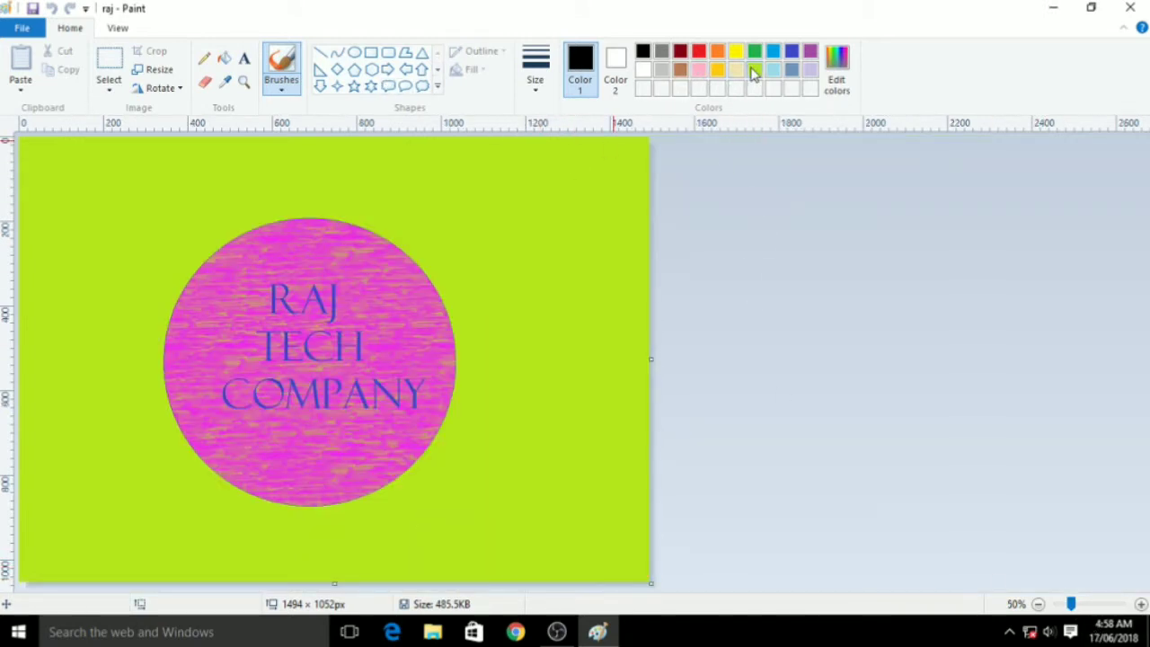
pyautogui.click(224, 58)
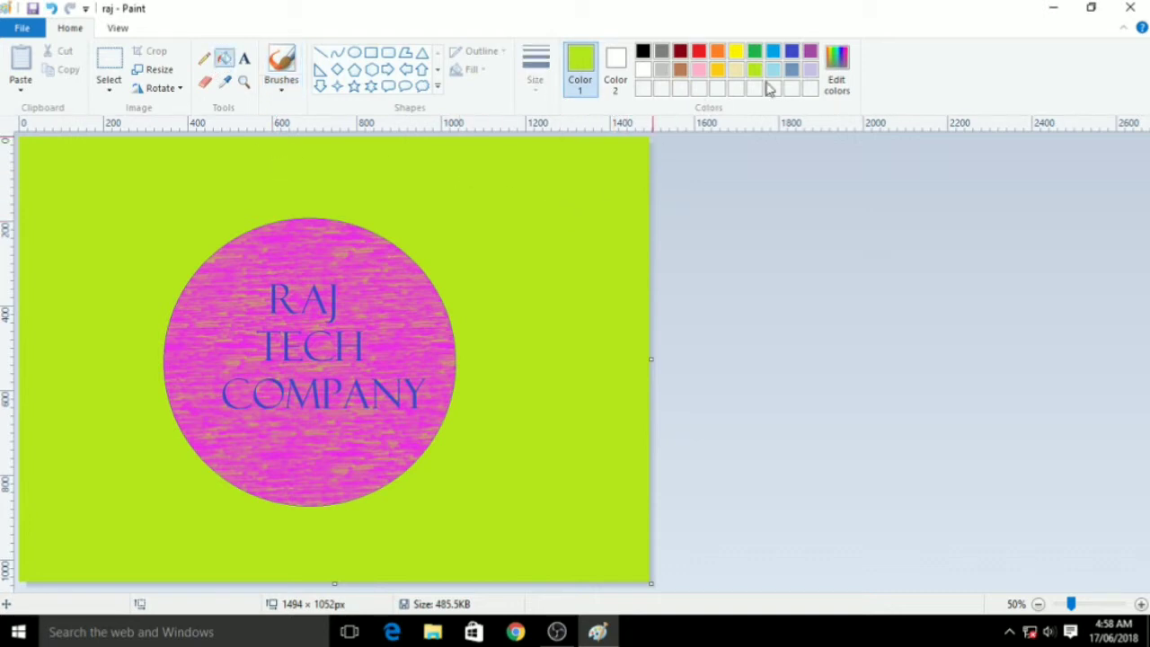
pyautogui.click(441, 214)
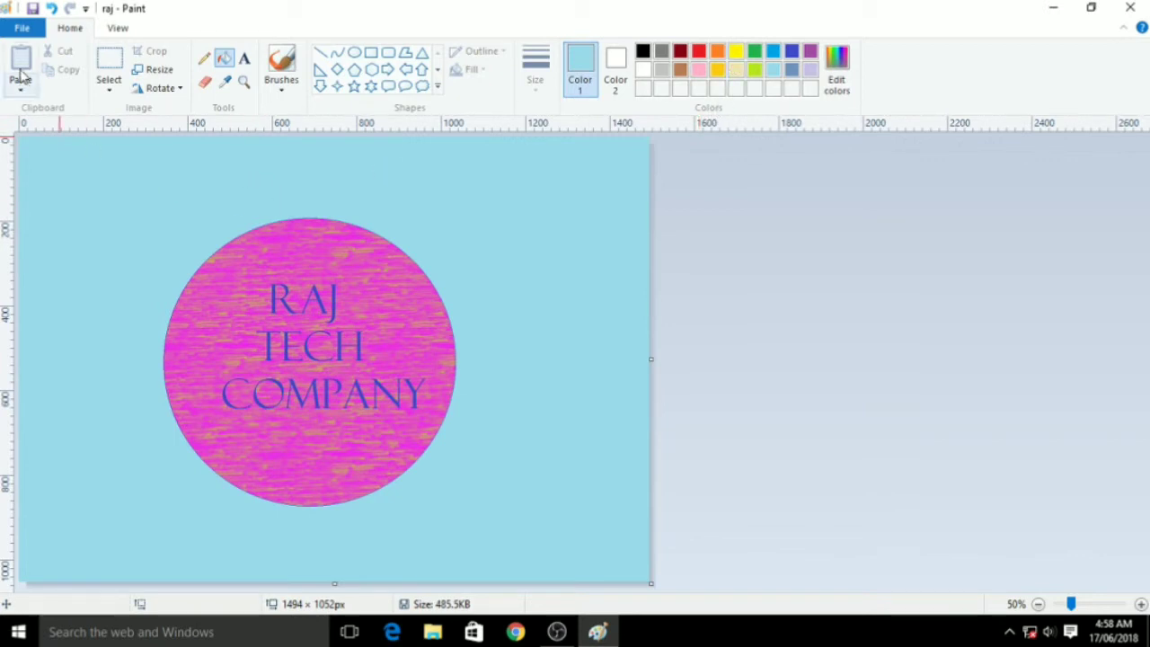
# Look at the saved picture raj on the desktop and return to the edited logo in Paint.
pyautogui.click(22, 28)
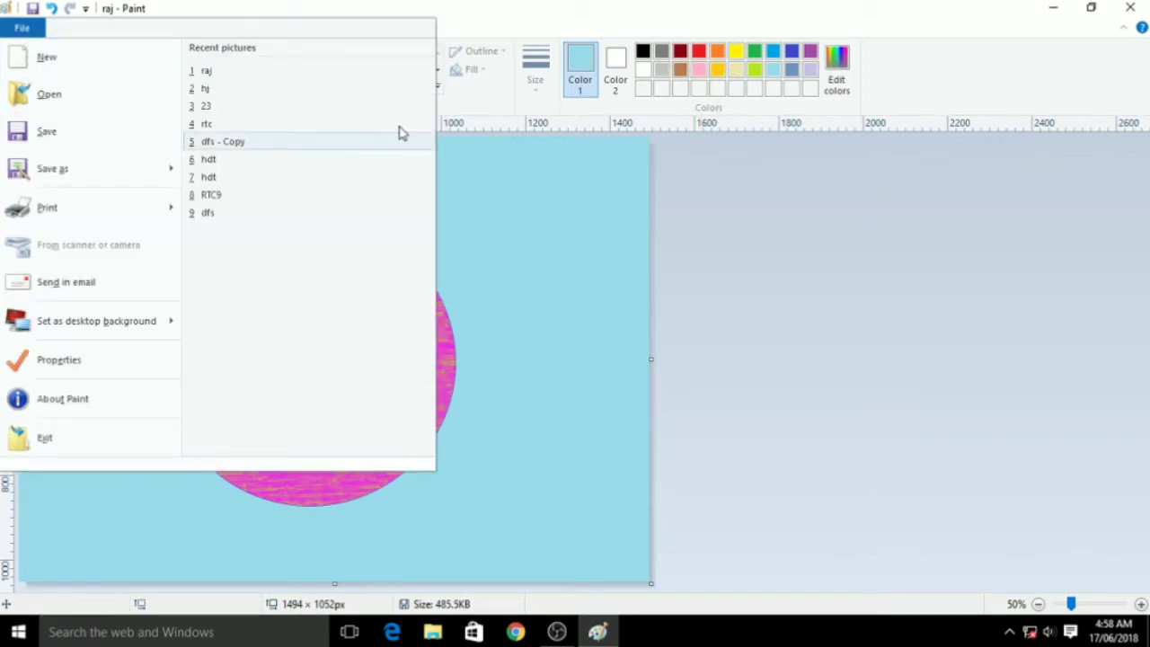
pyautogui.click(1056, 11)
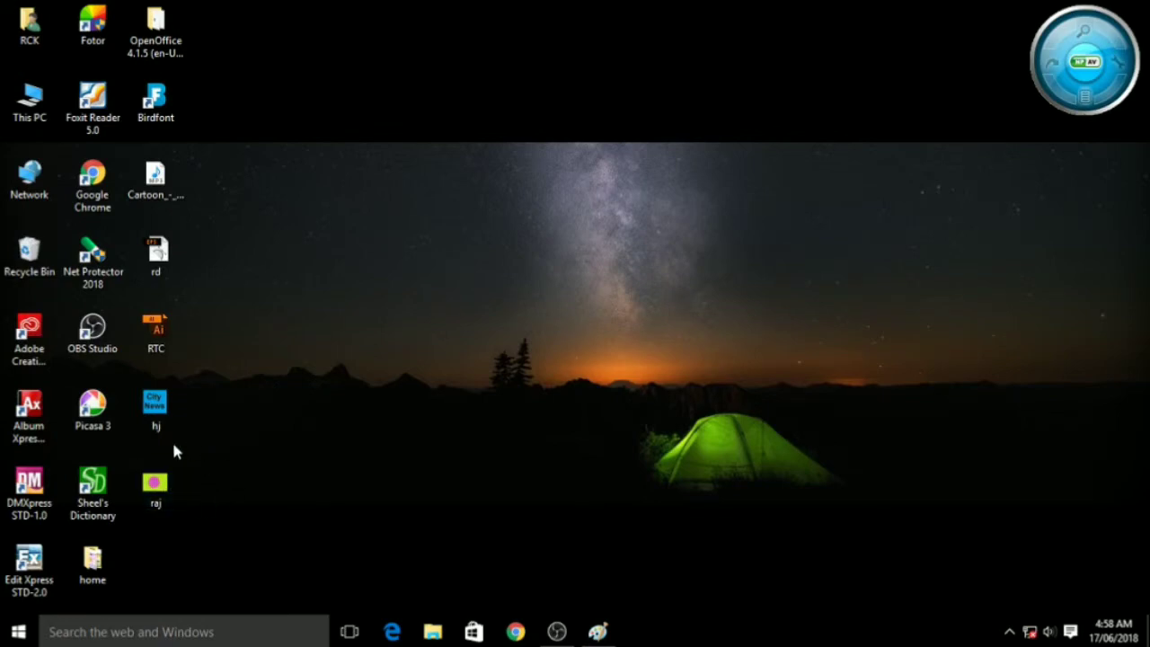
pyautogui.click(598, 633)
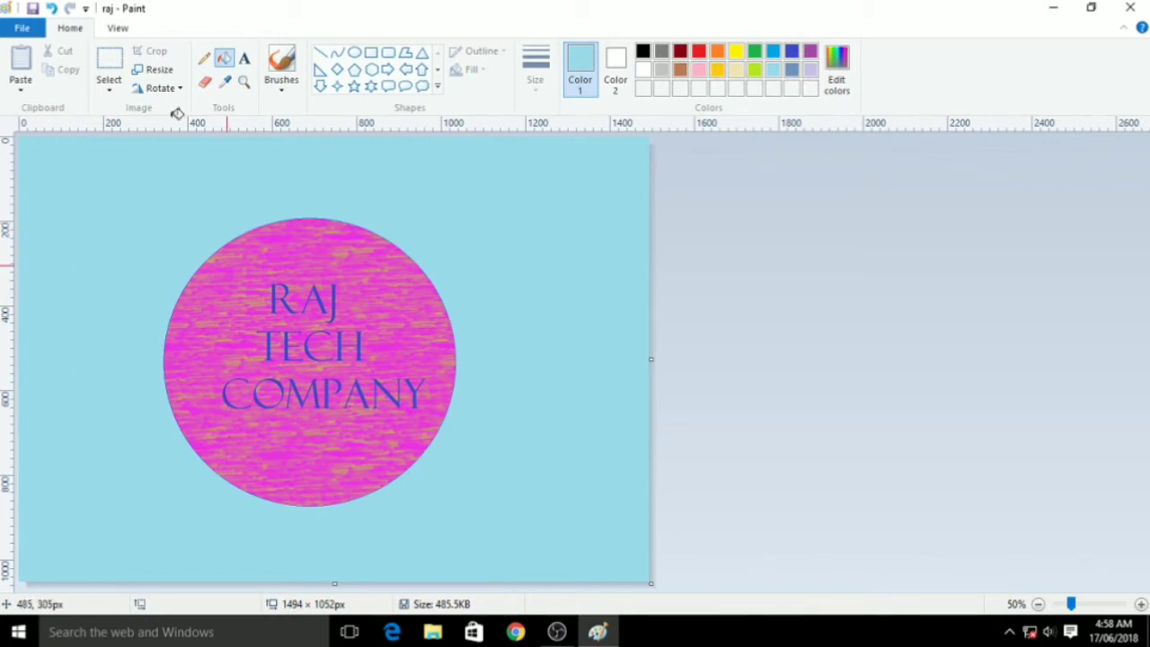
# Examine the file formats available for saving a copy of the logo, and leave the Save As dialog without saving.
pyautogui.click(22, 30)
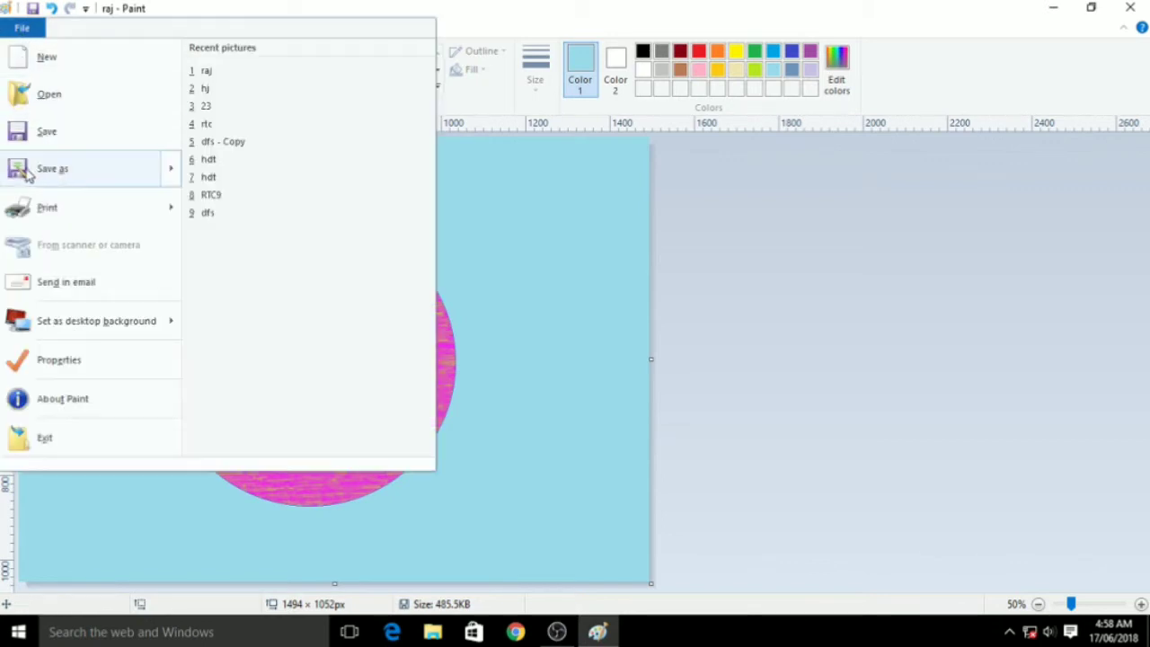
pyautogui.moveTo(103, 173)
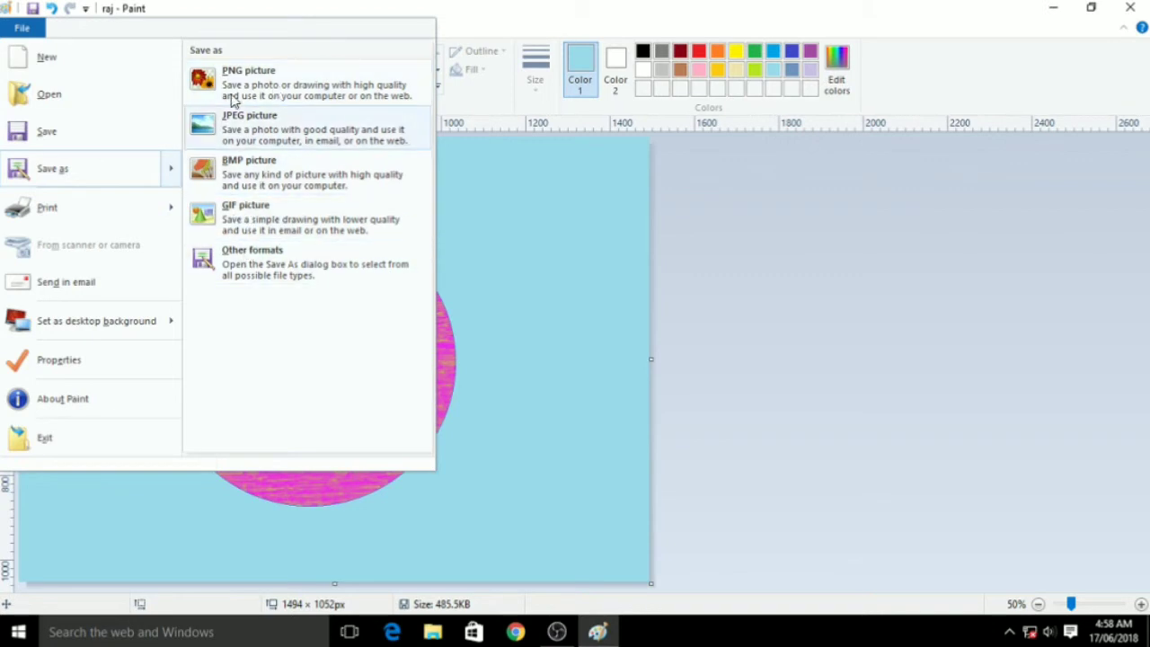
pyautogui.click(106, 171)
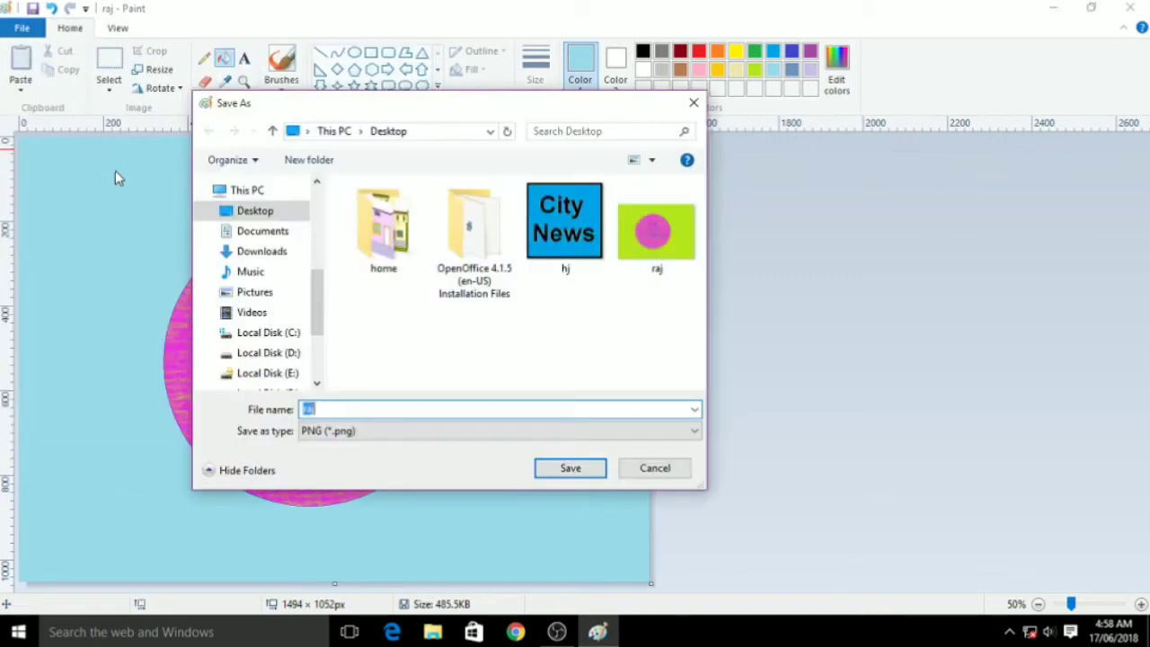
pyautogui.click(353, 431)
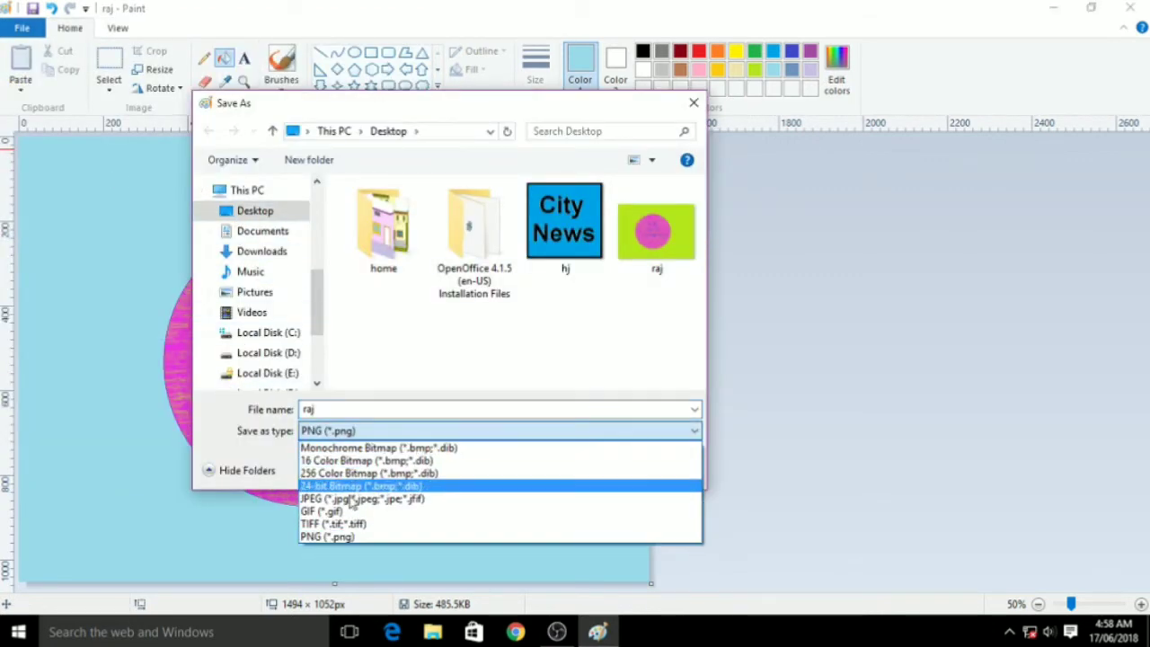
pyautogui.press('Up')
pyautogui.press('Up')
pyautogui.press('Up')
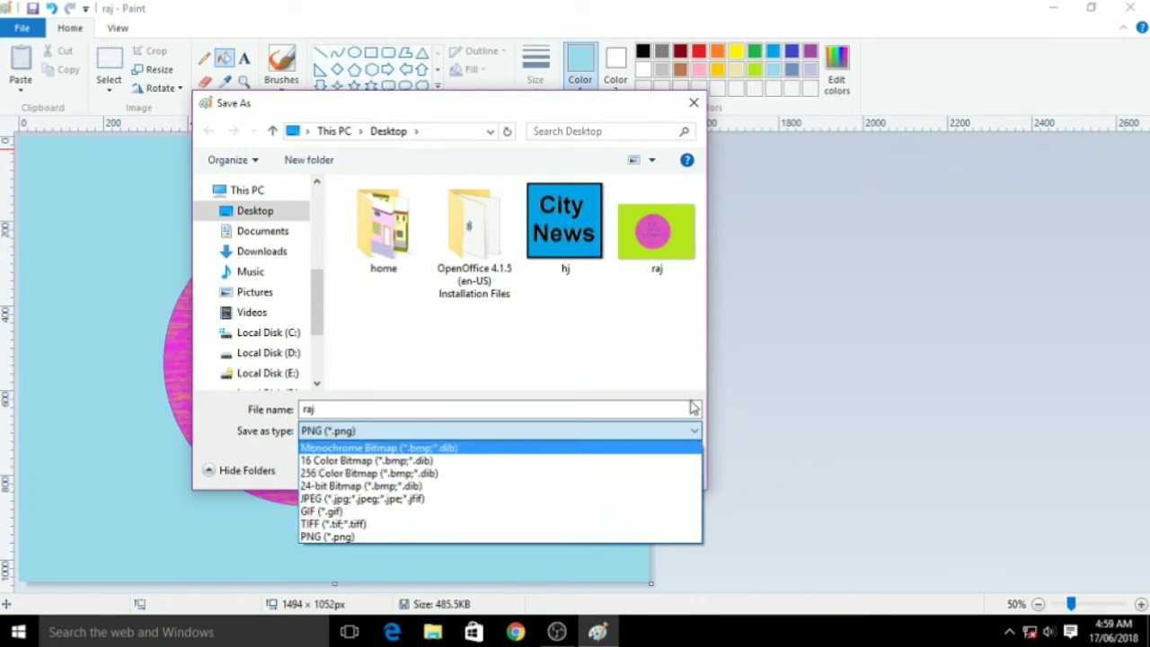
pyautogui.click(693, 106)
pyautogui.click(693, 106)
pyautogui.click(16, 32)
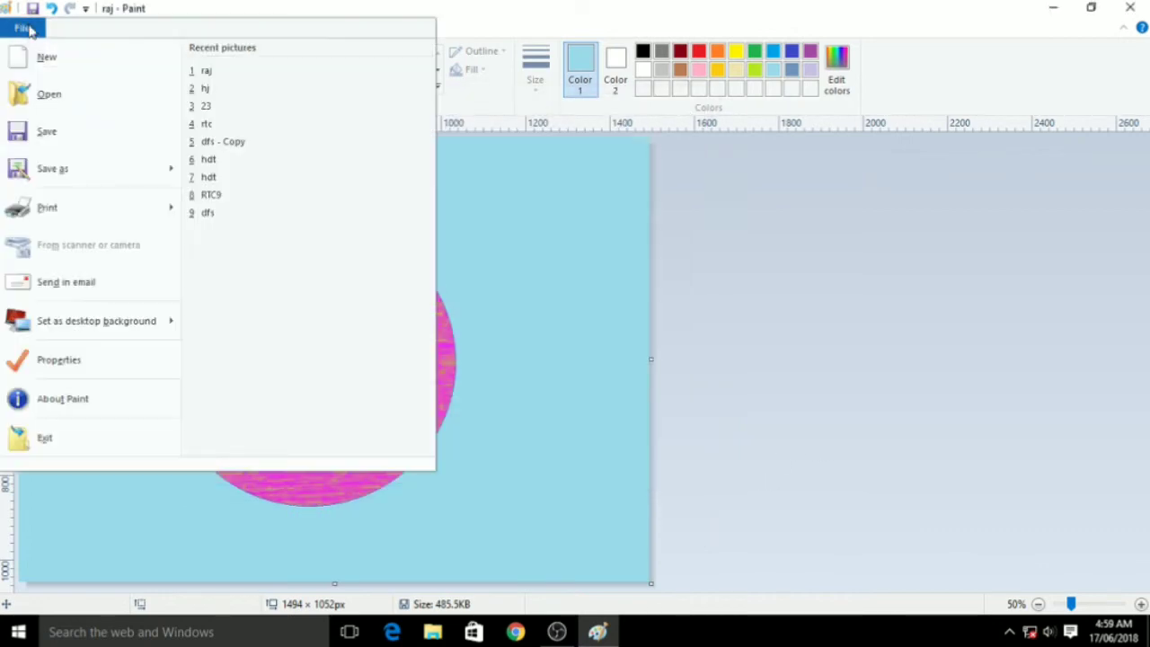
pyautogui.click(48, 173)
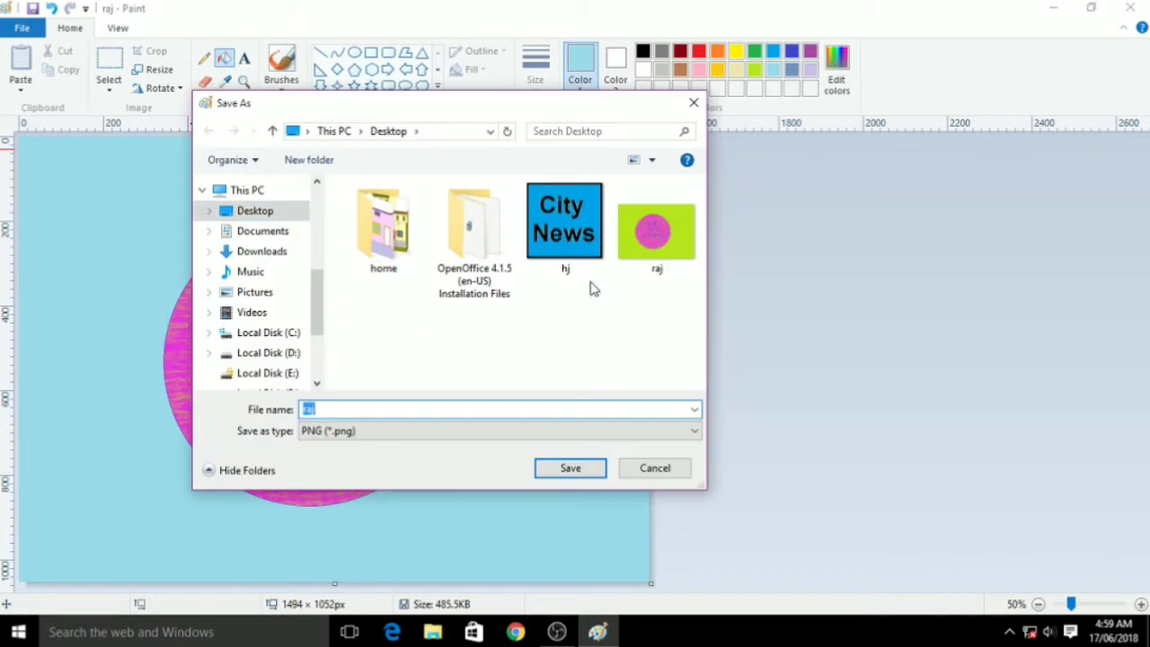
pyautogui.click(689, 105)
# Start saving a copy of the recoloured logo, reviewing the available file types and destination folders.
pyautogui.click(21, 28)
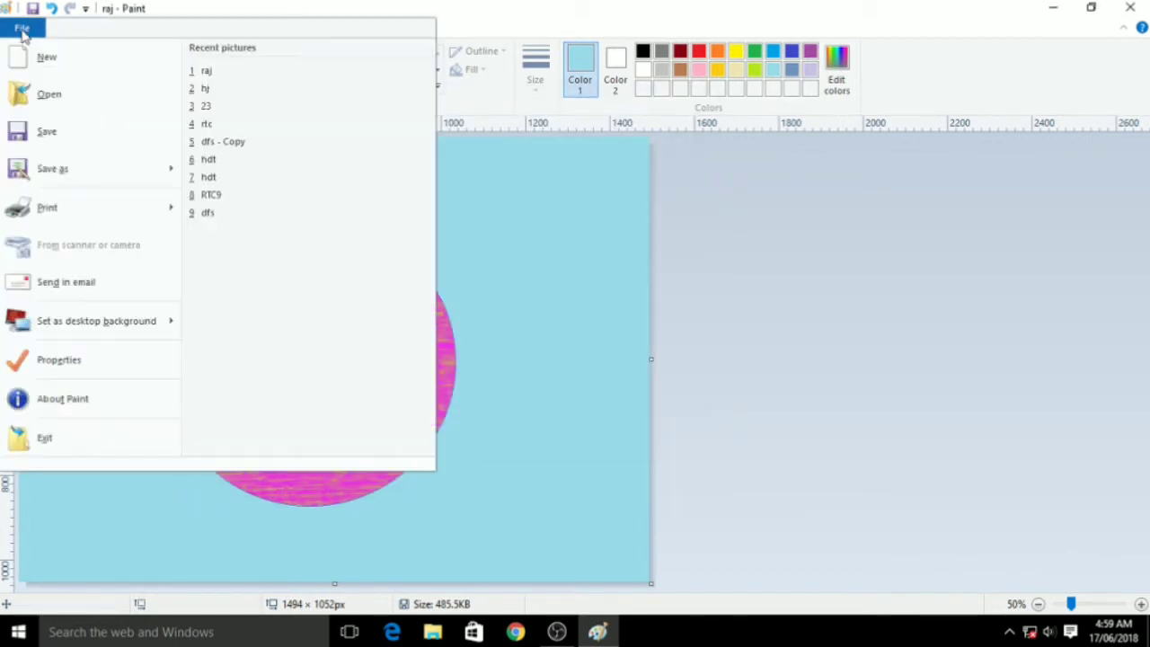
pyautogui.moveTo(169, 175)
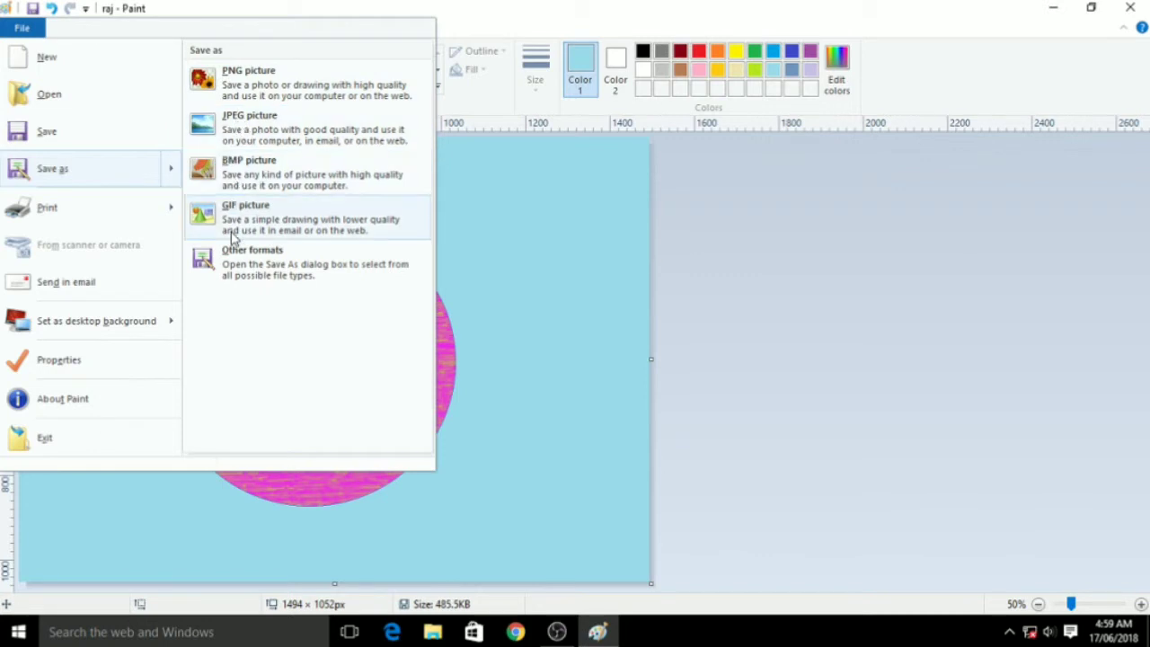
pyautogui.click(112, 172)
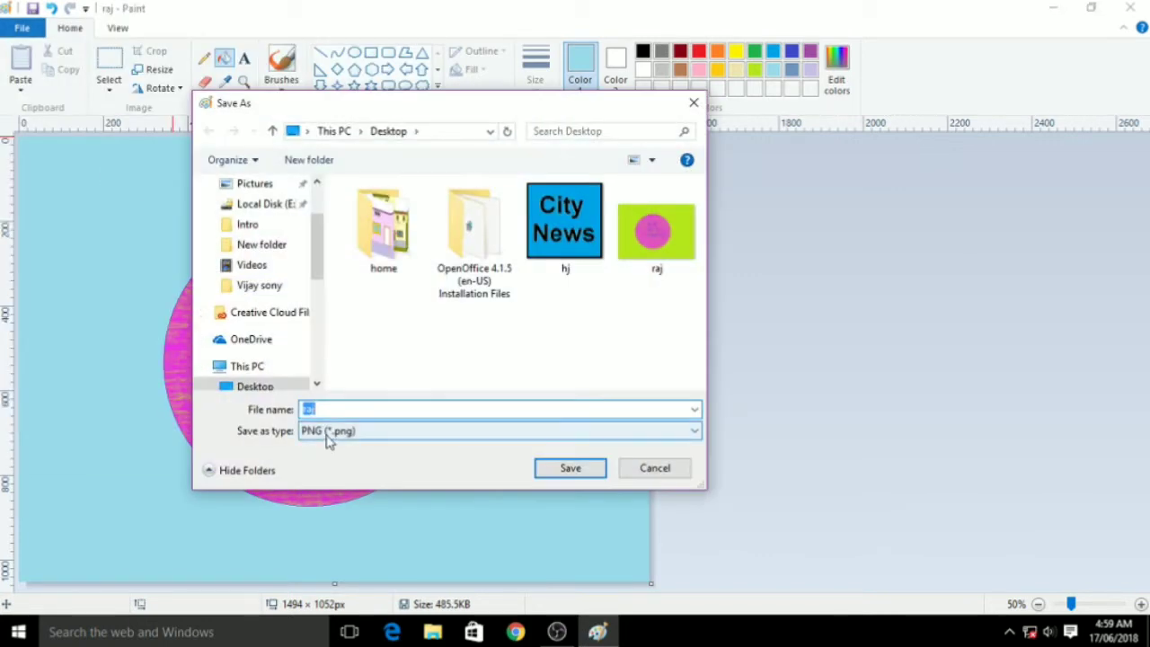
pyautogui.click(325, 436)
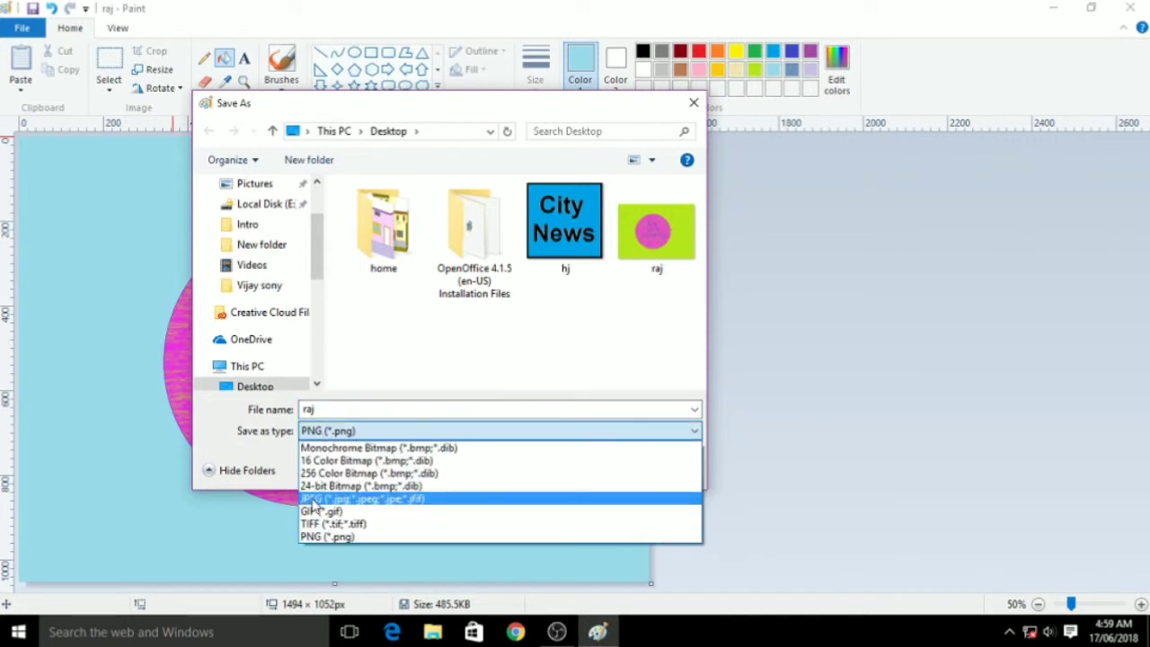
pyautogui.click(381, 363)
pyautogui.moveTo(316, 251); pyautogui.dragTo(316, 314)
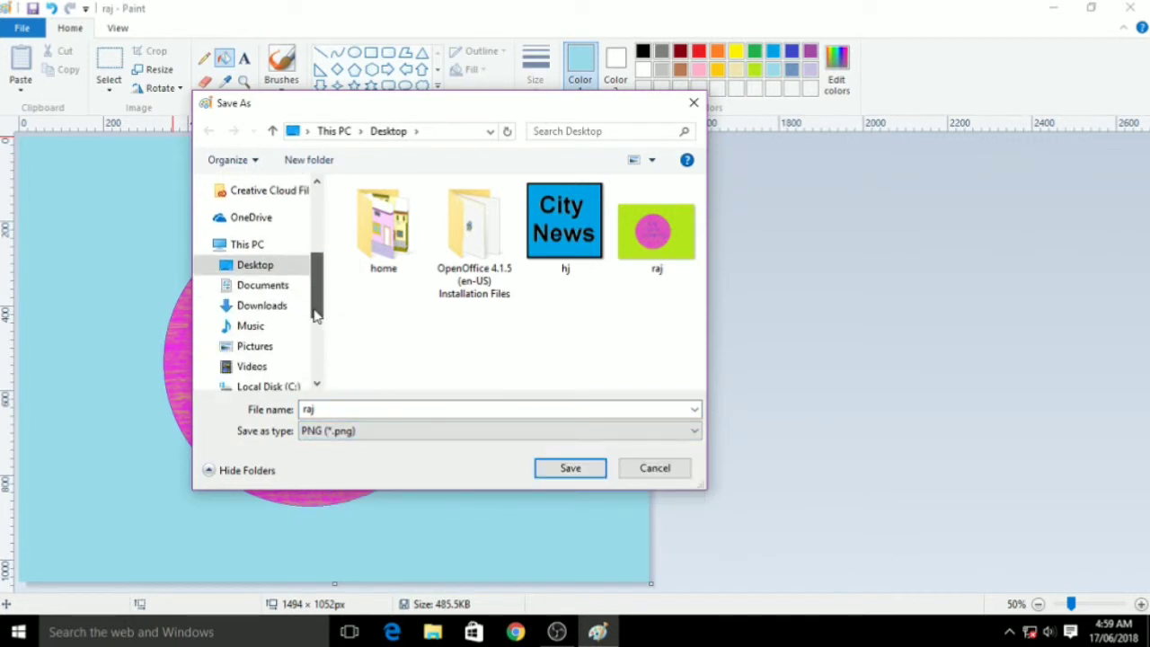